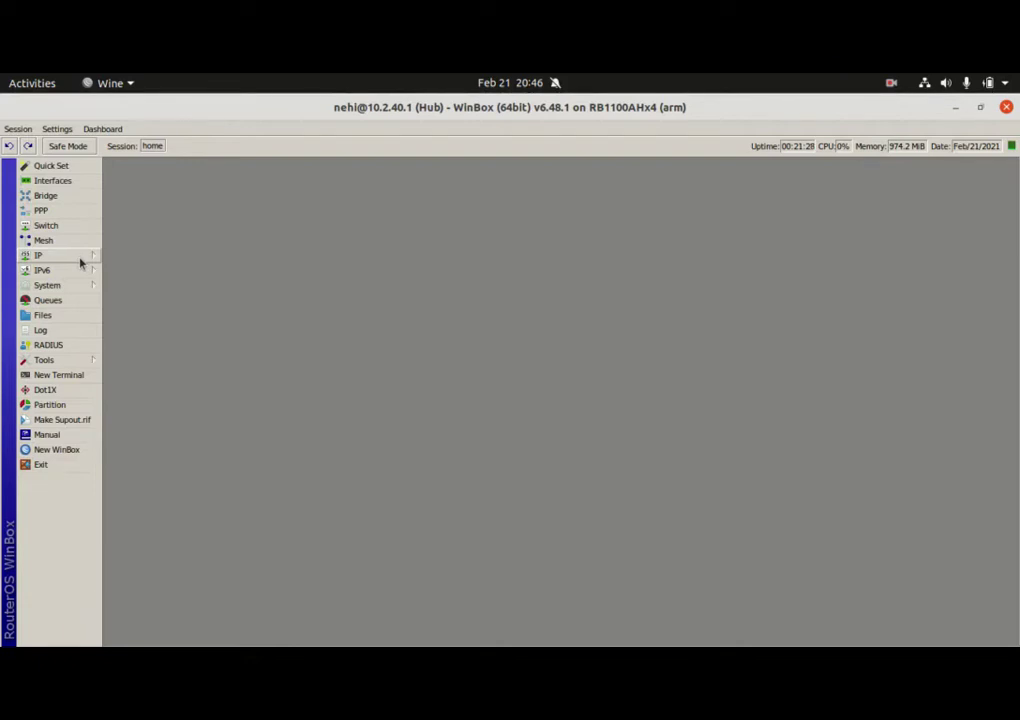
# Open IP > Hotspot to view the Servers list, which has 0 items
pyautogui.click(77, 262)
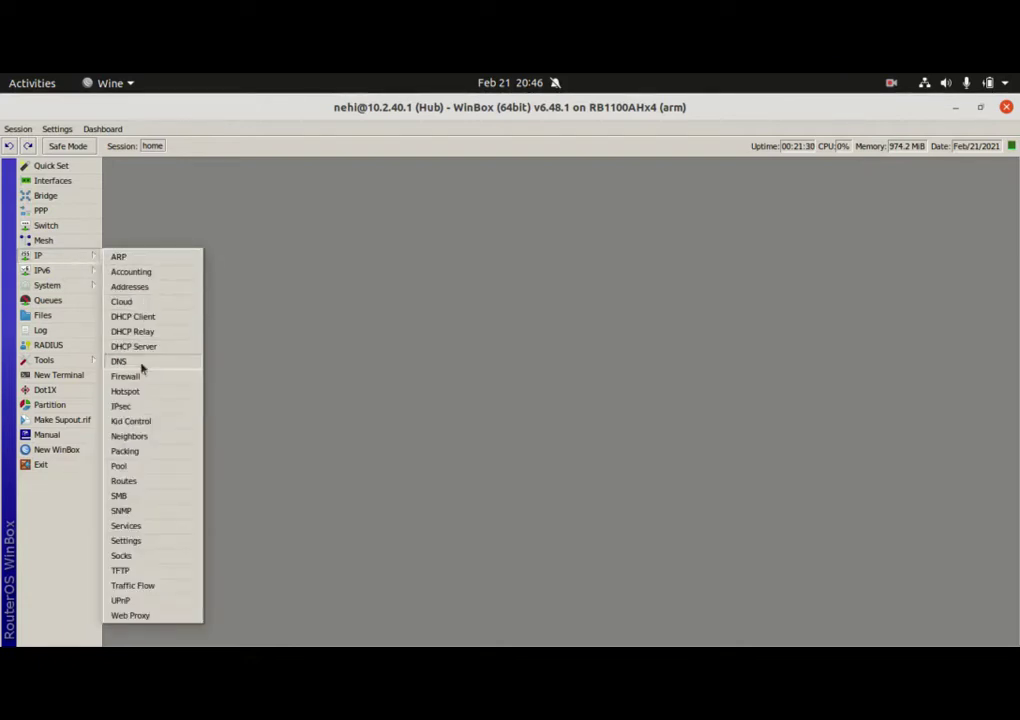
pyautogui.click(141, 394)
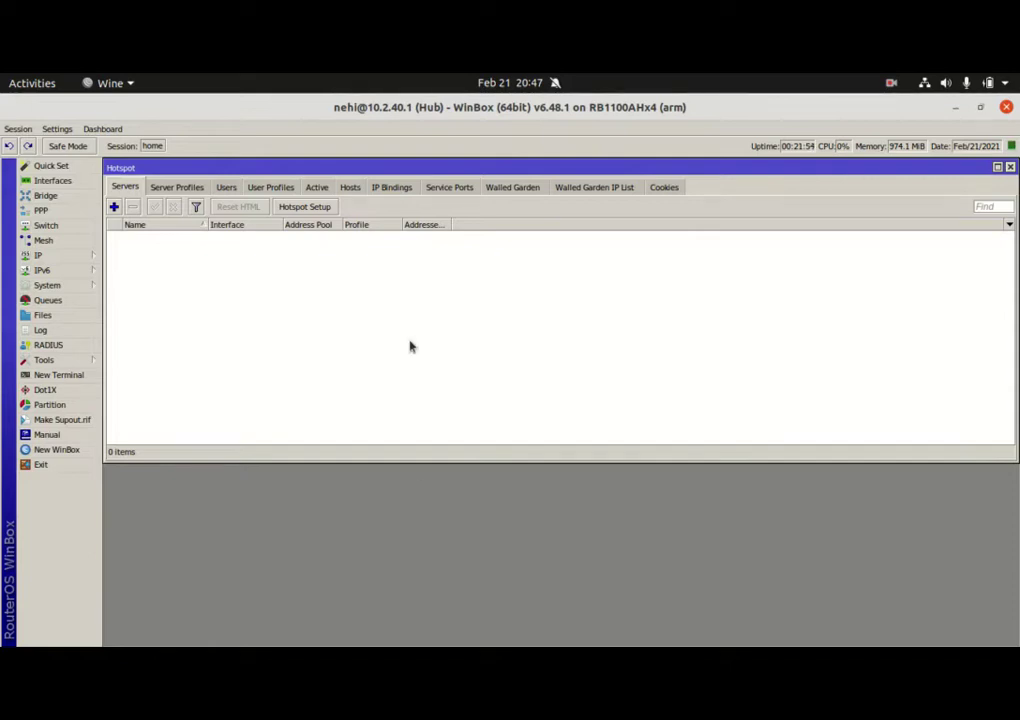
# Add a new hotspot user named nehi with a password on the default profile
pyautogui.click(226, 188)
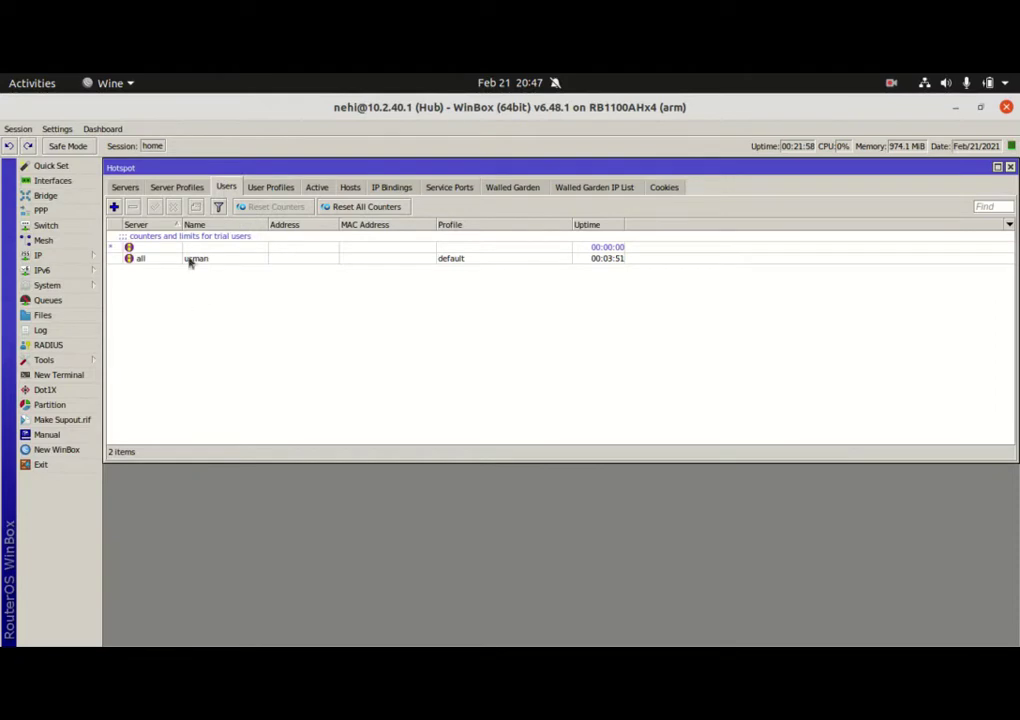
pyautogui.click(114, 207)
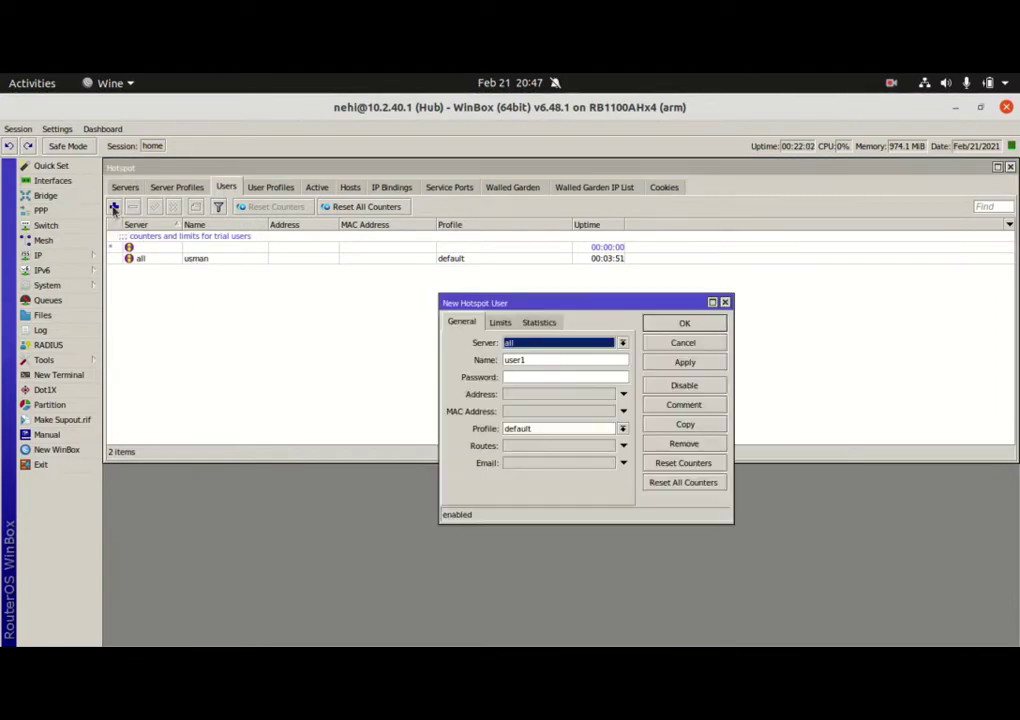
pyautogui.click(683, 342)
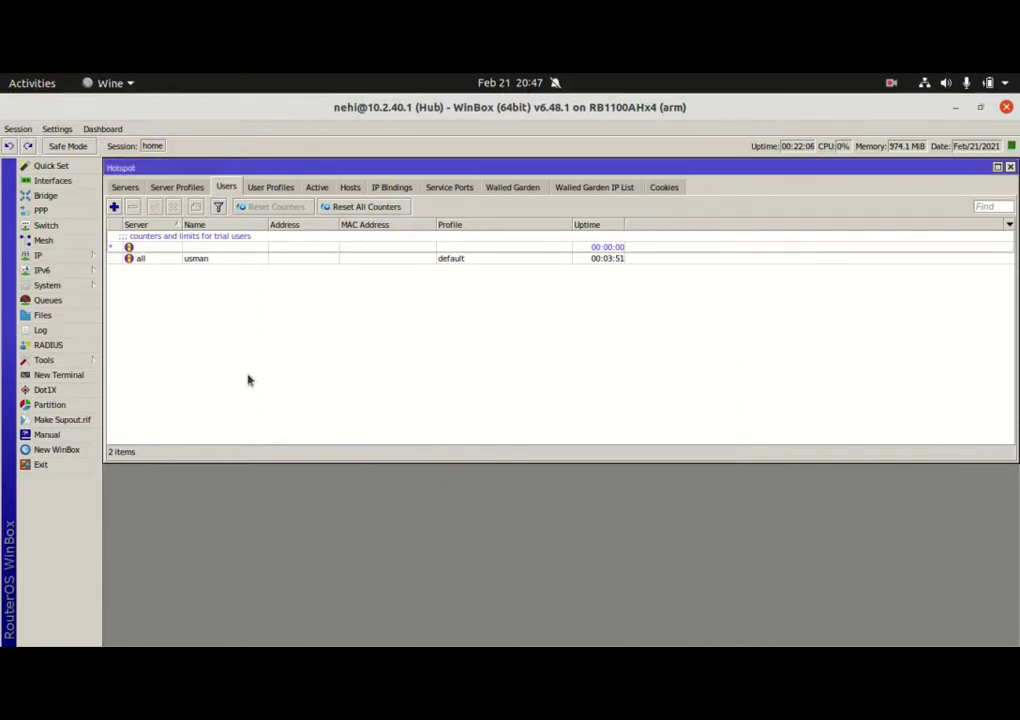
pyautogui.click(115, 207)
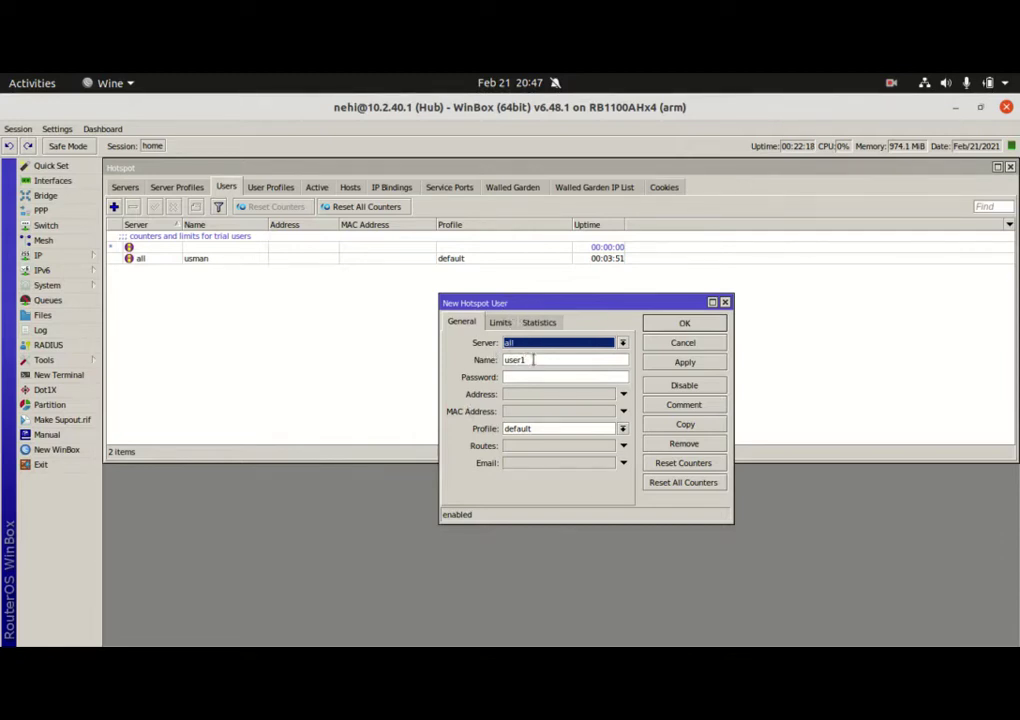
pyautogui.click(534, 362)
pyautogui.moveTo(534, 362); pyautogui.dragTo(487, 363)
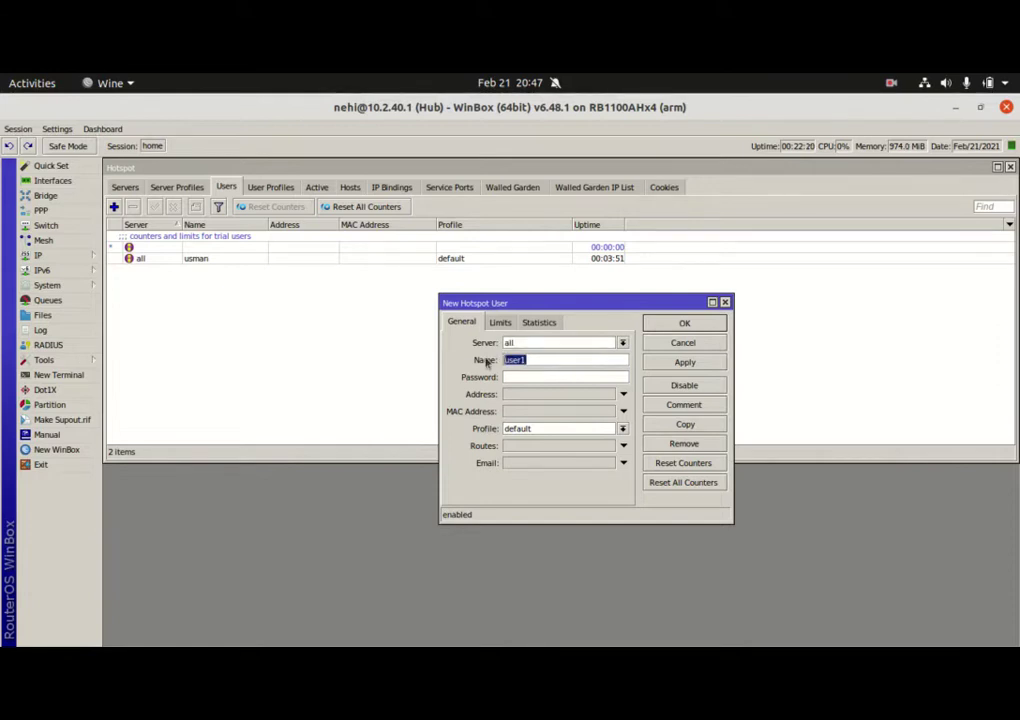
pyautogui.write('nehi')
pyautogui.click(530, 375)
# Turn on Hide Passwords and save the user nehi
pyautogui.click(66, 131)
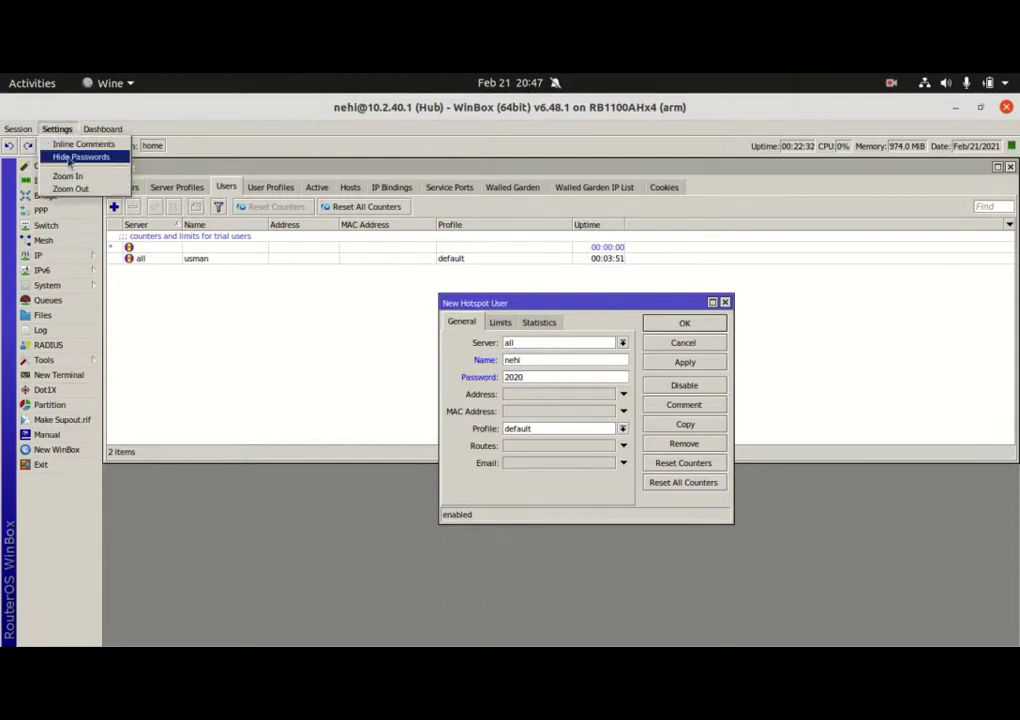
pyautogui.click(70, 157)
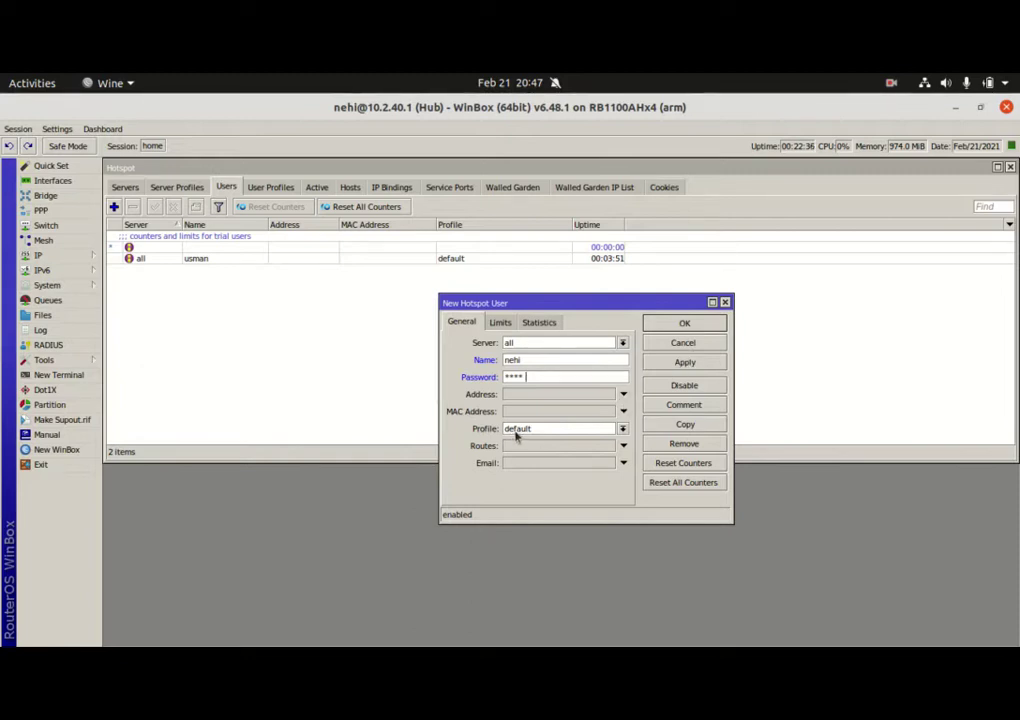
pyautogui.click(683, 364)
pyautogui.click(684, 325)
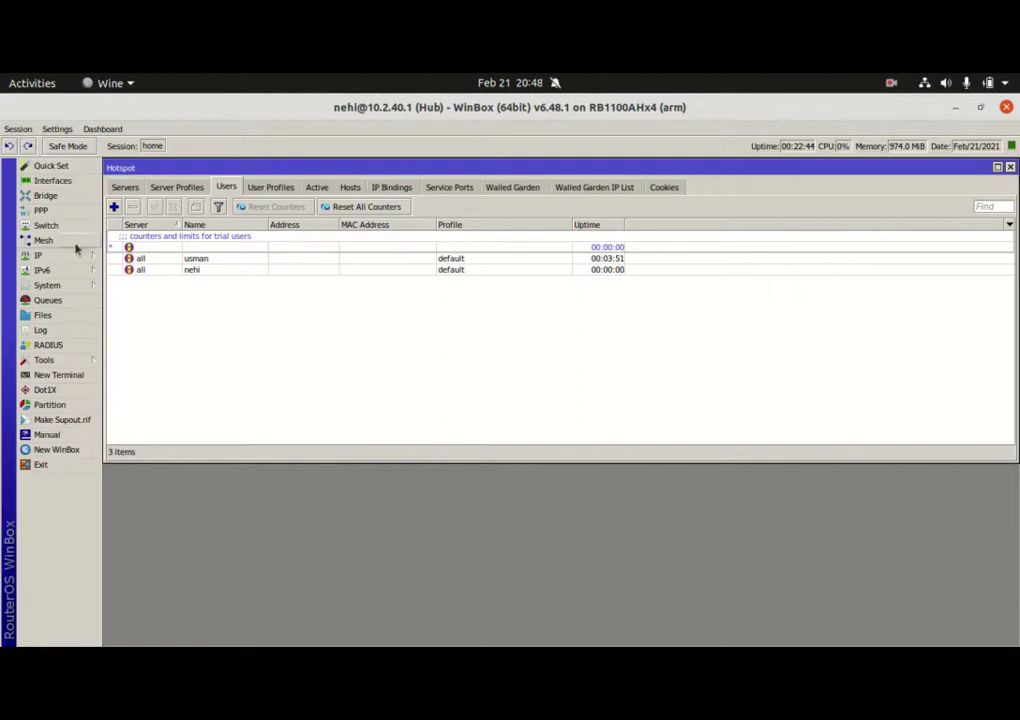
pyautogui.click(124, 189)
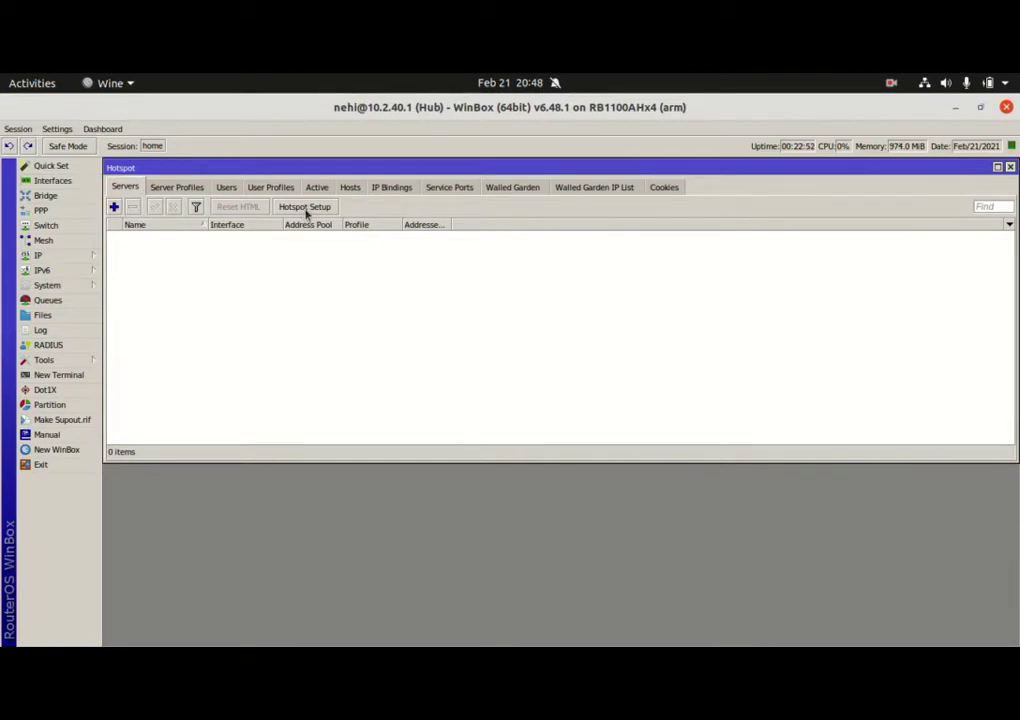
# Run Hotspot Setup on bridge1 and advance to the 10.2.40.1/24 local address page
pyautogui.click(305, 207)
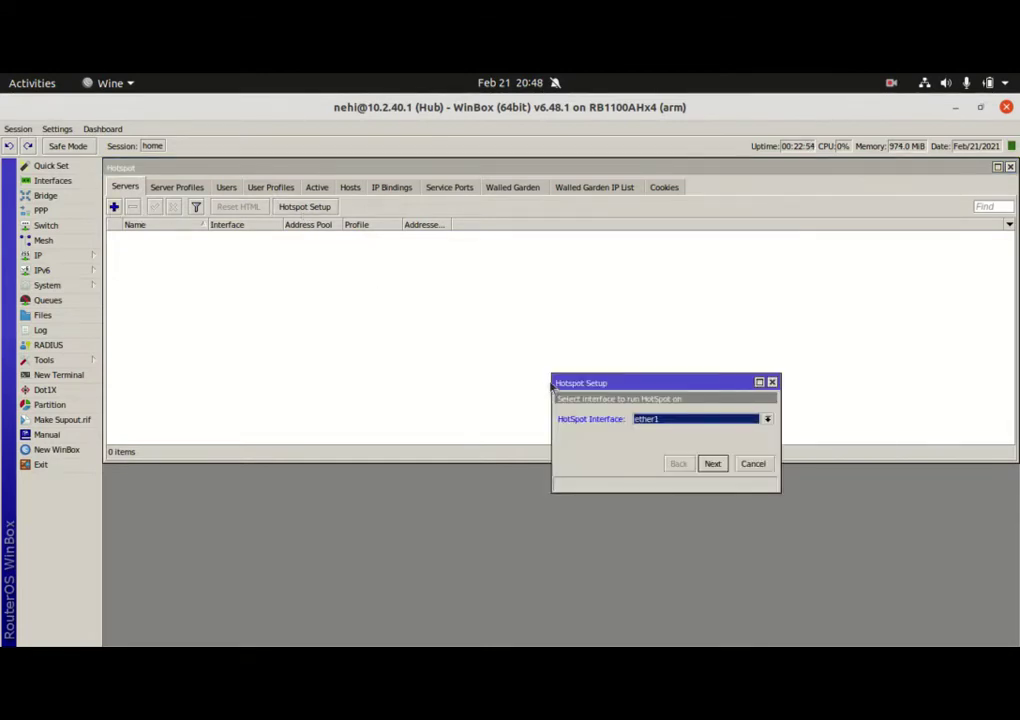
pyautogui.moveTo(652, 391); pyautogui.dragTo(506, 290)
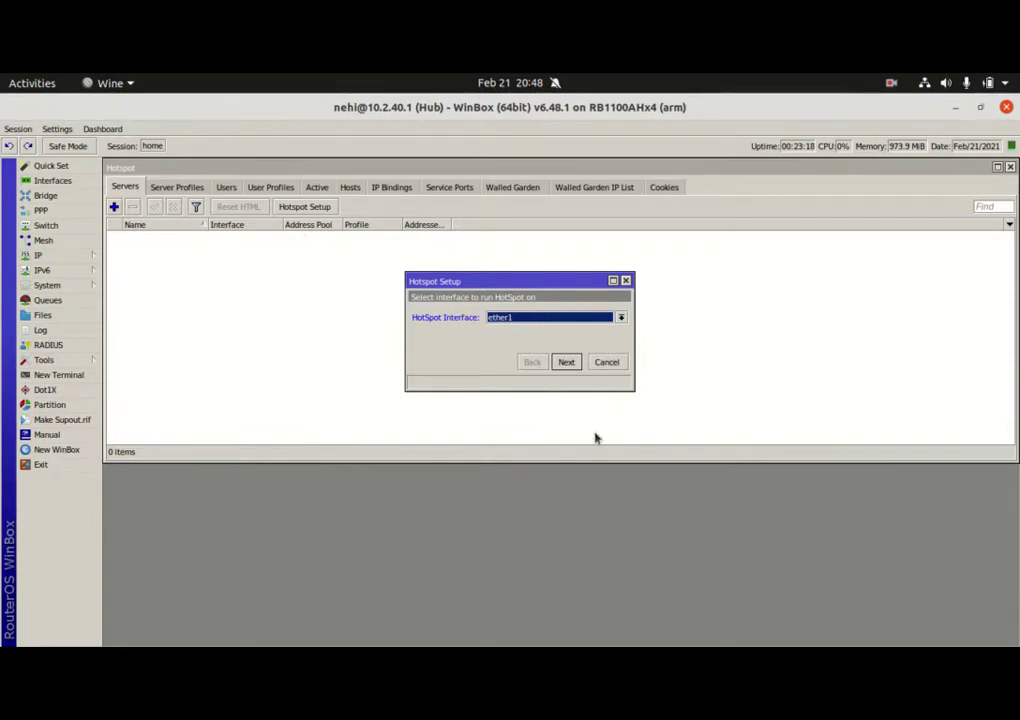
pyautogui.click(621, 318)
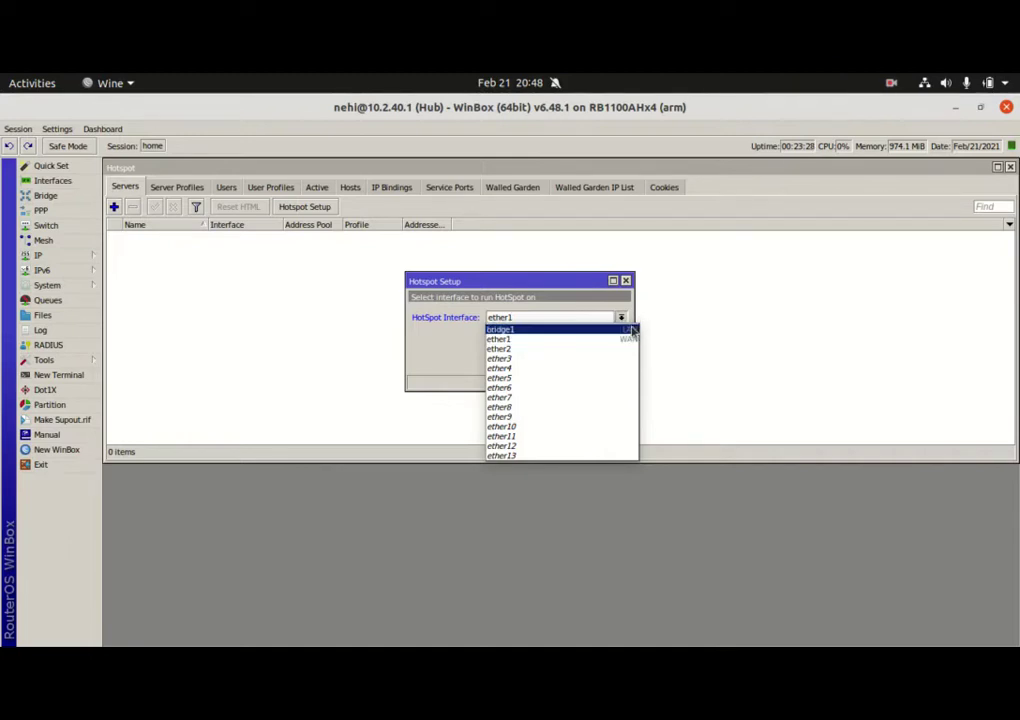
pyautogui.click(530, 330)
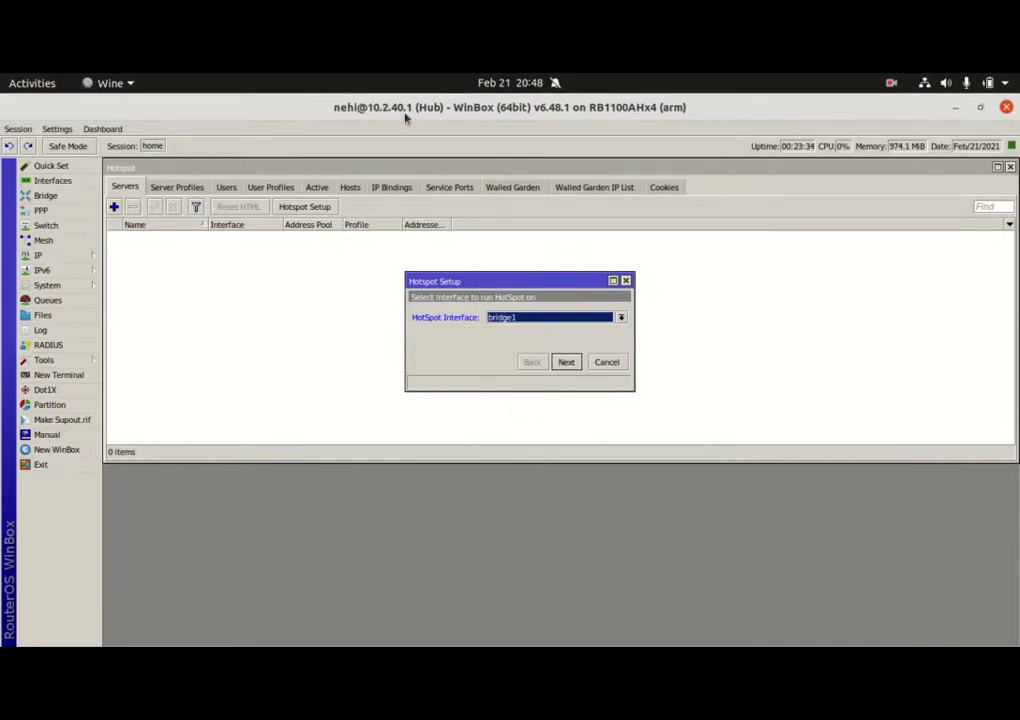
pyautogui.click(566, 362)
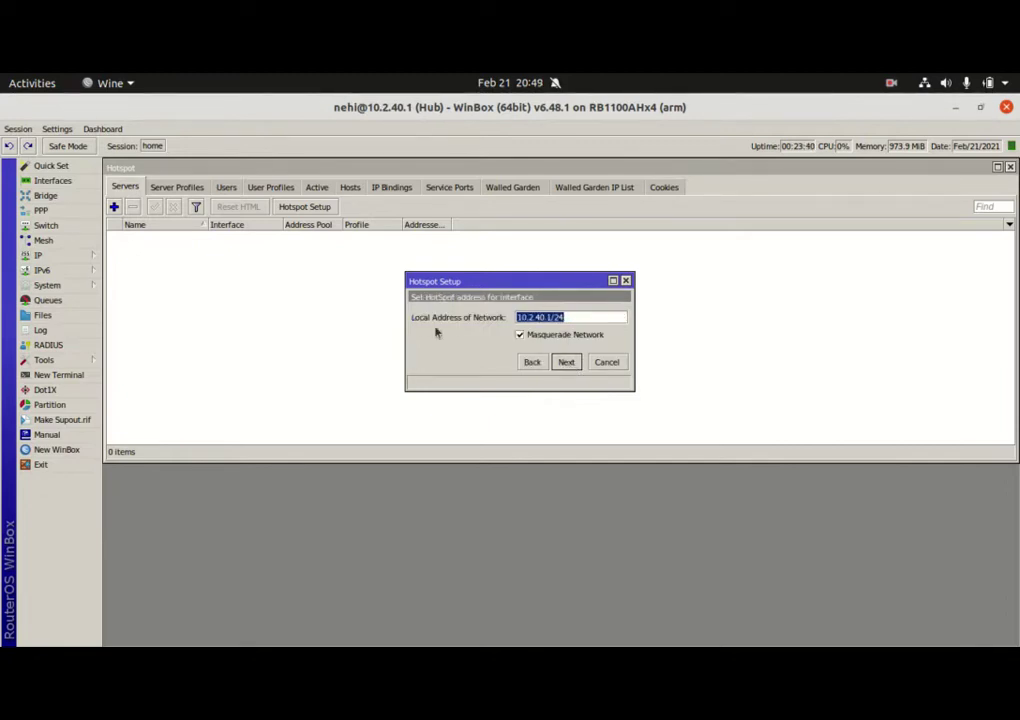
# Accept 10.2.40.1/24, the 10.2.40.2-10.2.40.254 pool, no certificate and no SMTP server
pyautogui.click(566, 363)
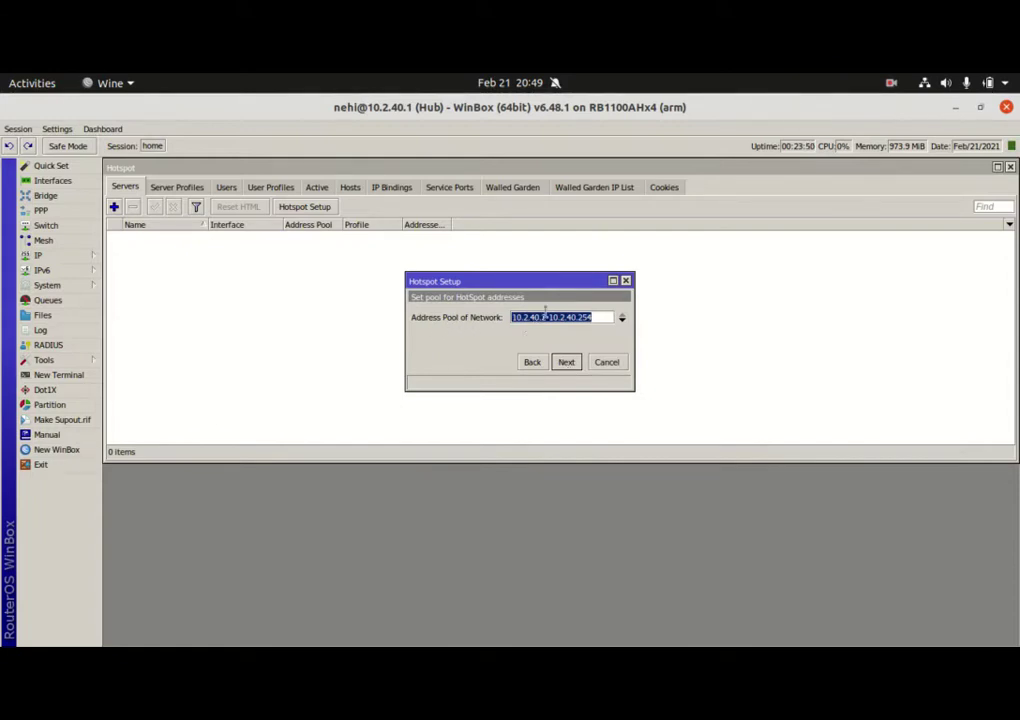
pyautogui.click(567, 363)
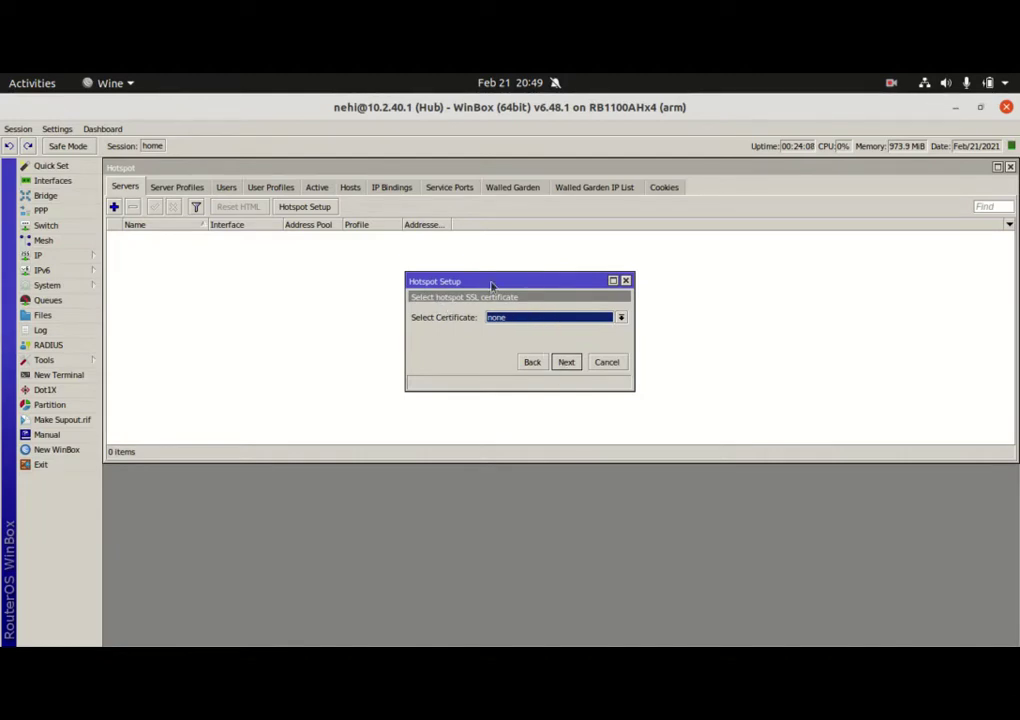
pyautogui.click(572, 363)
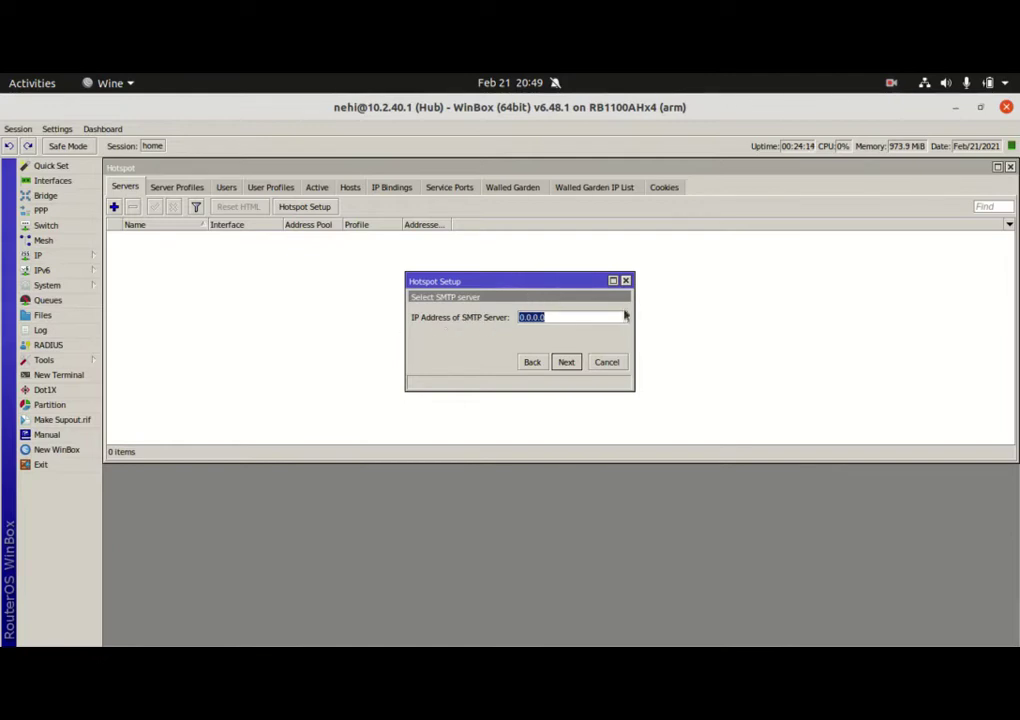
pyautogui.click(566, 366)
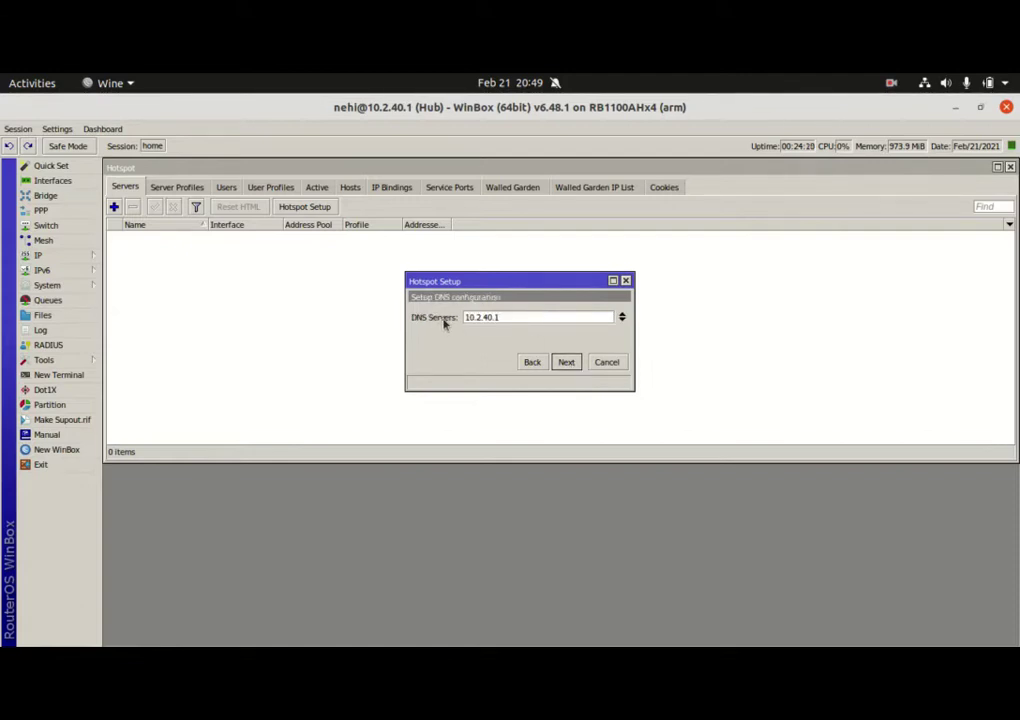
# Add DNS server 10.1.1.42, leave the DNS name empty and finish the setup
pyautogui.click(621, 319)
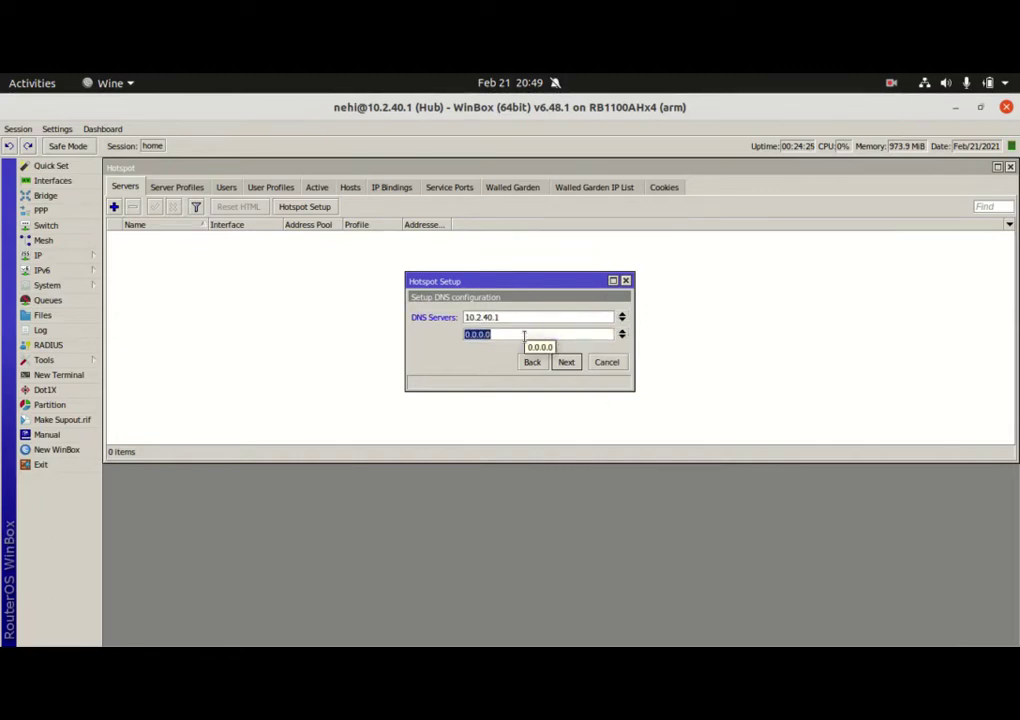
pyautogui.write('1')
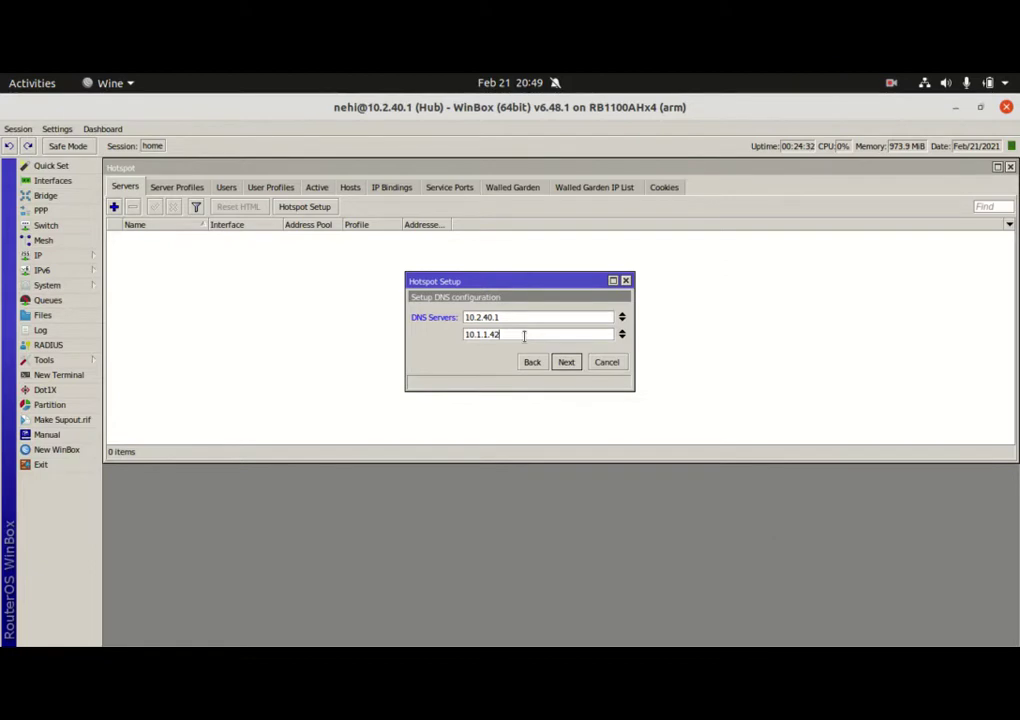
pyautogui.click(567, 363)
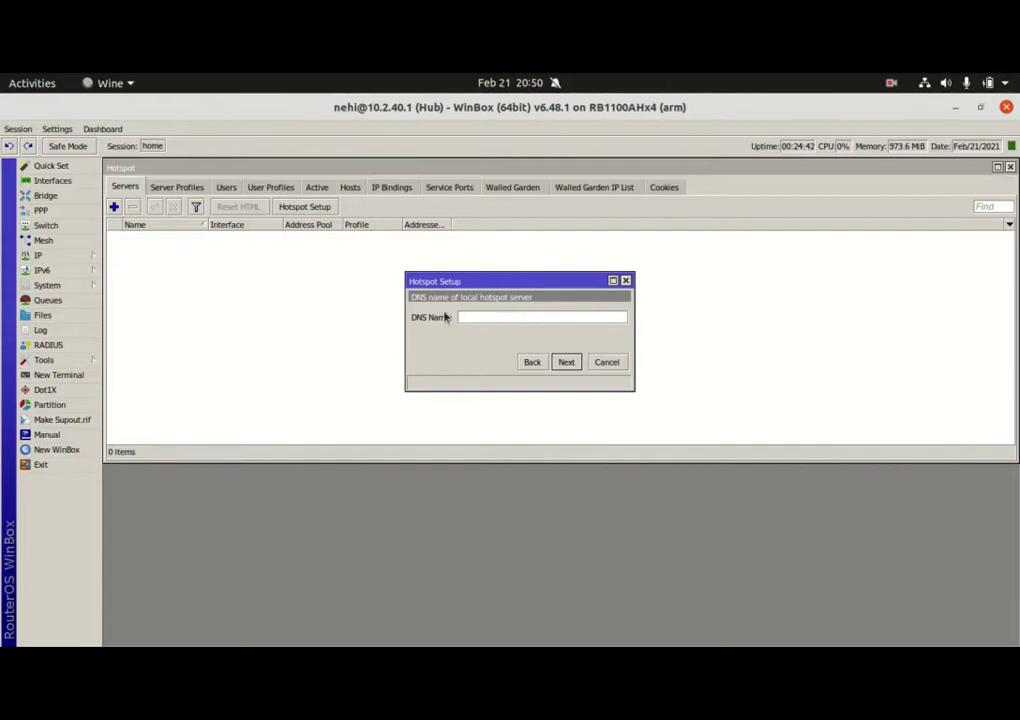
pyautogui.click(566, 362)
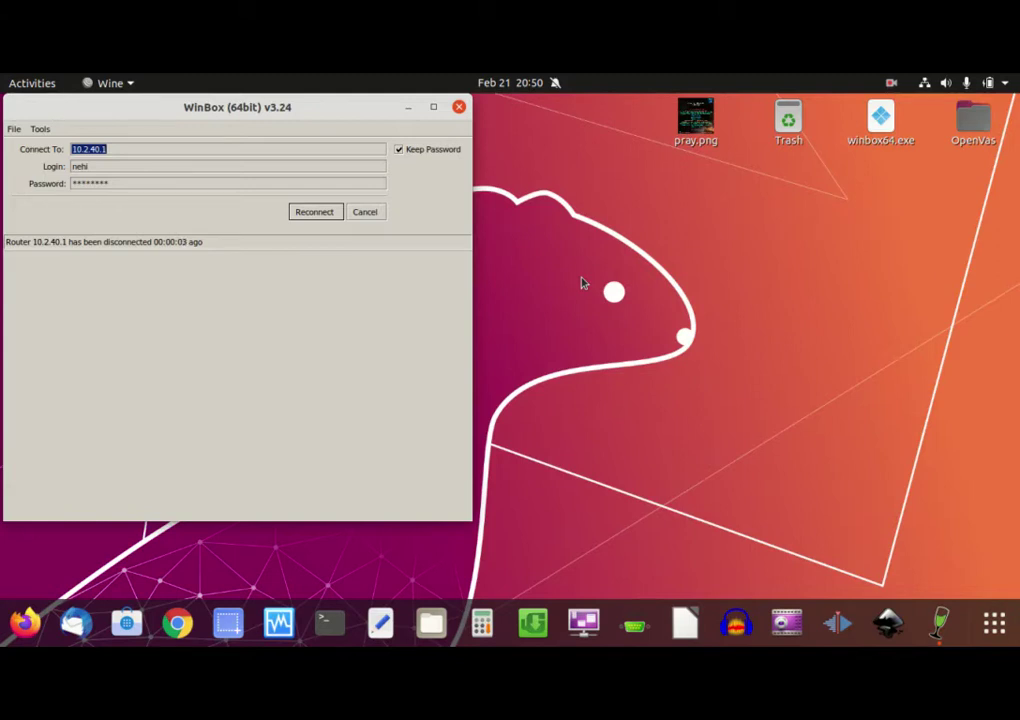
# Dismiss the disconnect message, retry connecting to 10.2.40.1, then bring up Google Chrome
pyautogui.click(364, 212)
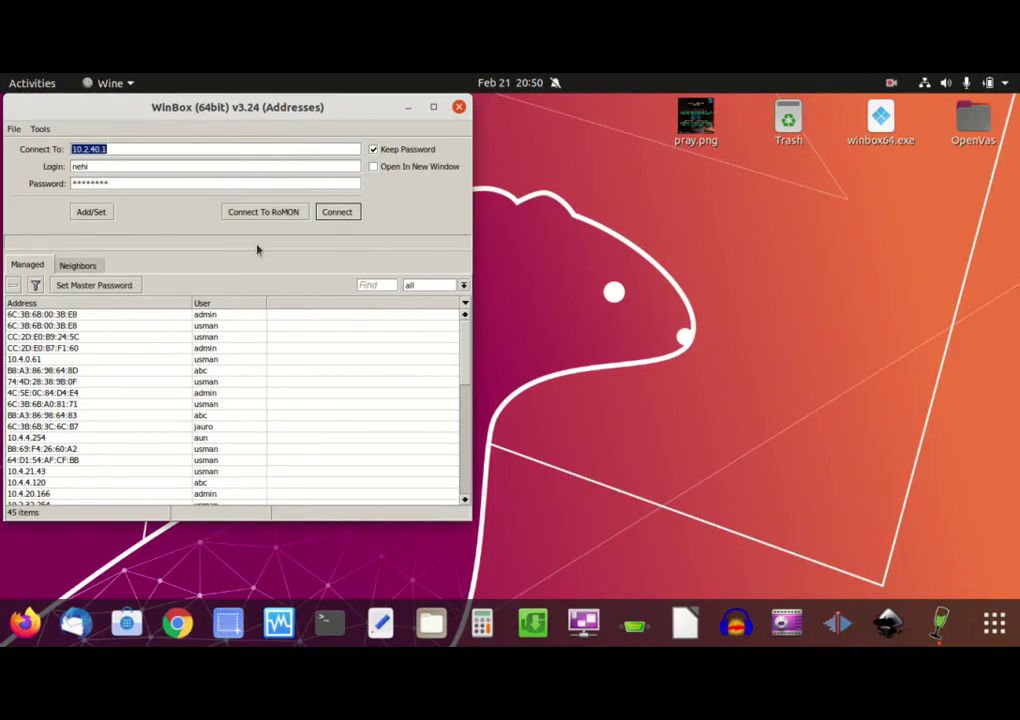
pyautogui.click(342, 213)
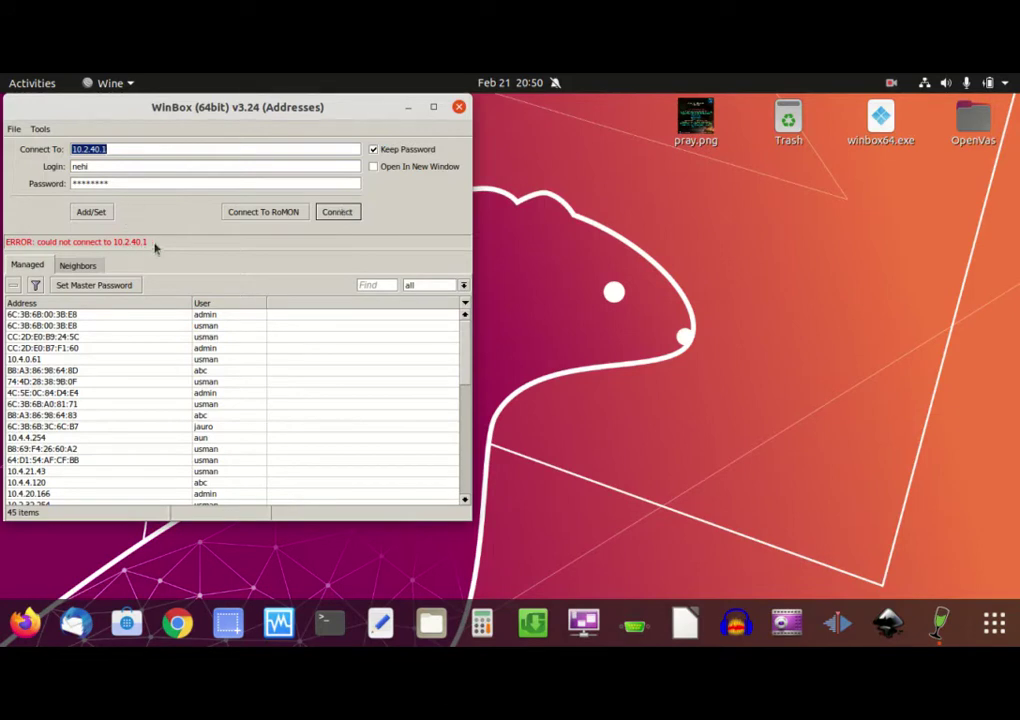
pyautogui.click(177, 622)
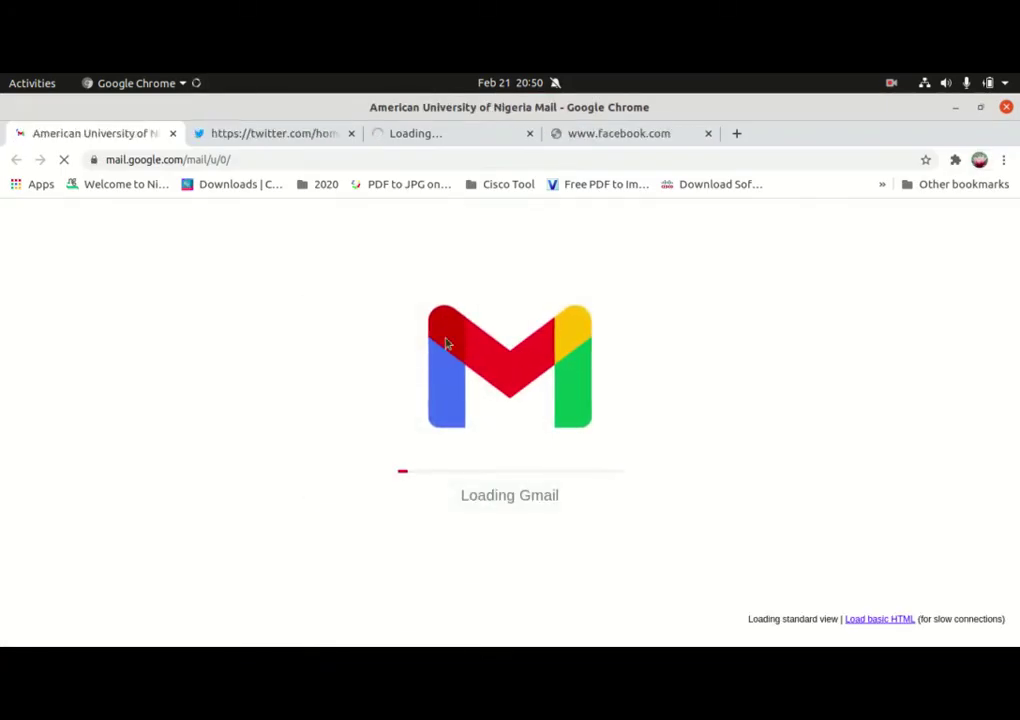
# Close the Gmail, Twitter and Yahoo tabs and load 10.2.40.1 in Chrome
pyautogui.click(172, 133)
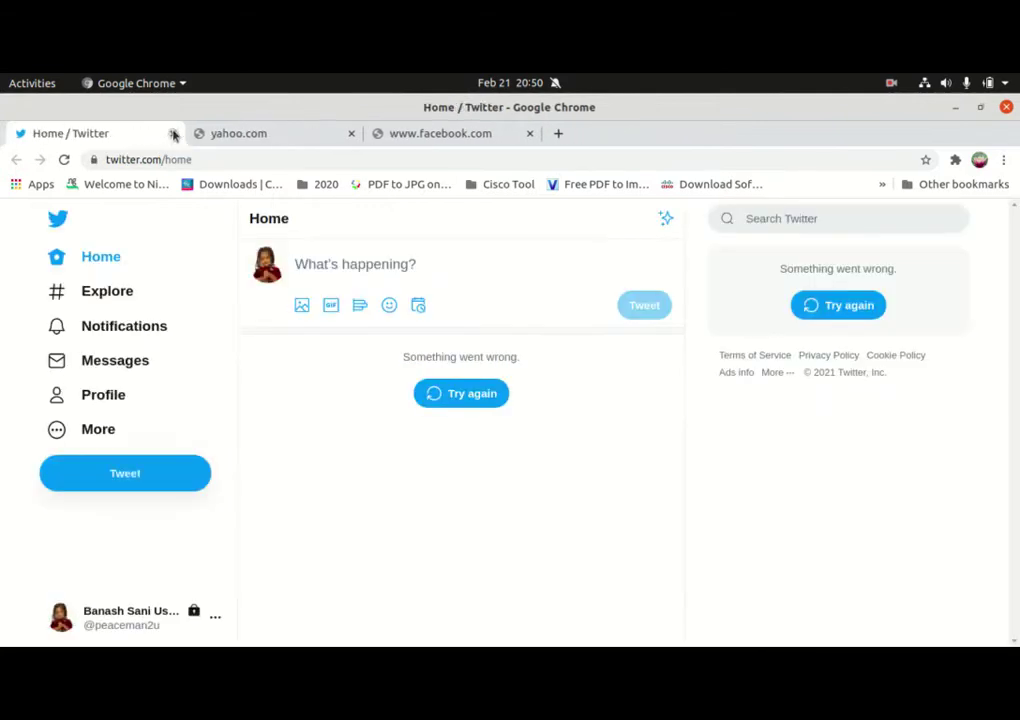
pyautogui.click(172, 133)
pyautogui.click(172, 133)
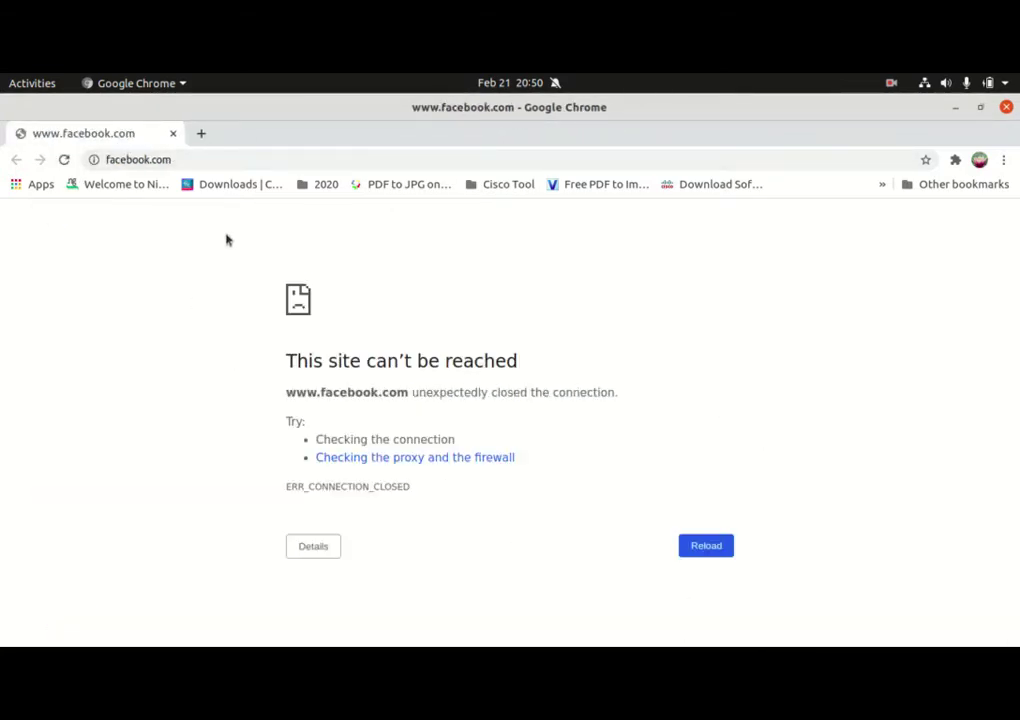
pyautogui.click(205, 160)
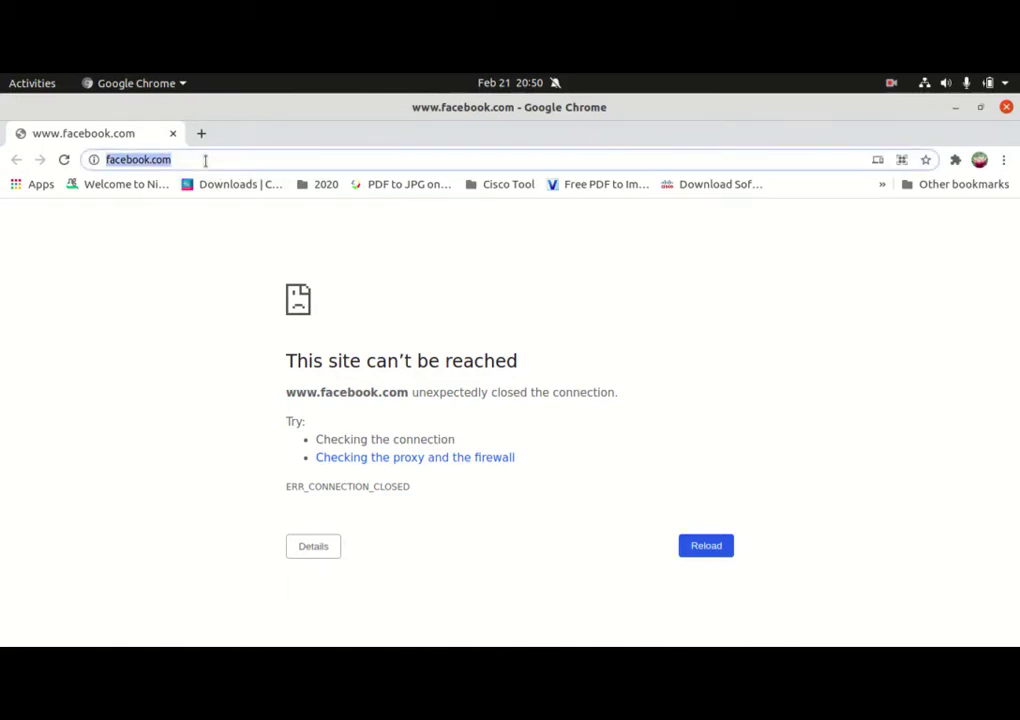
pyautogui.write('10')
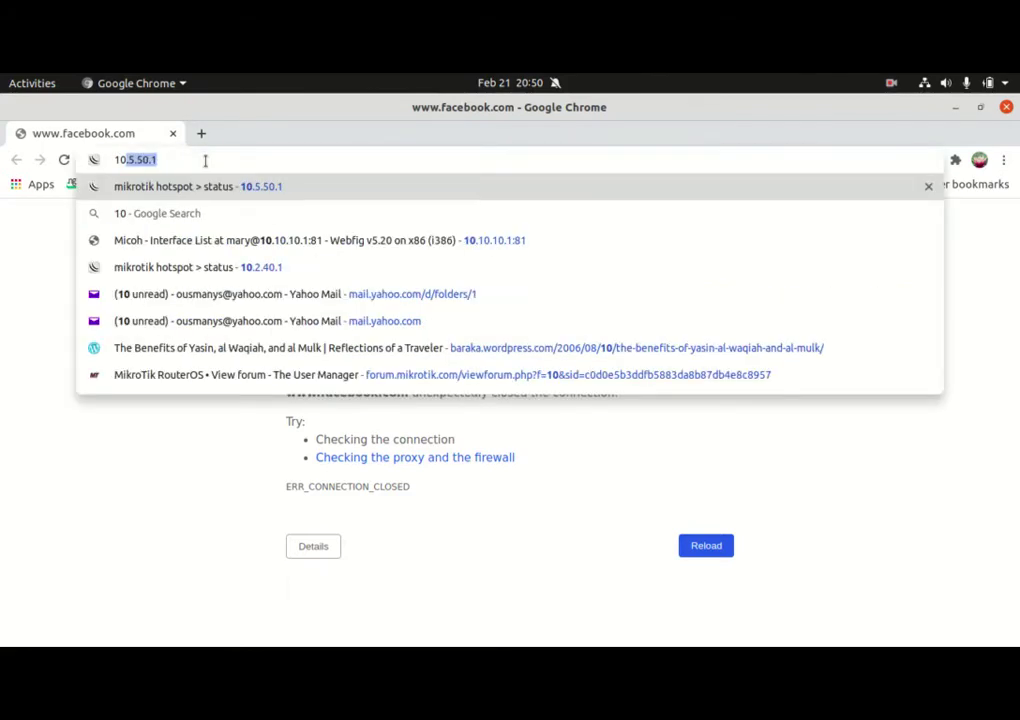
pyautogui.write('.2.40.1')
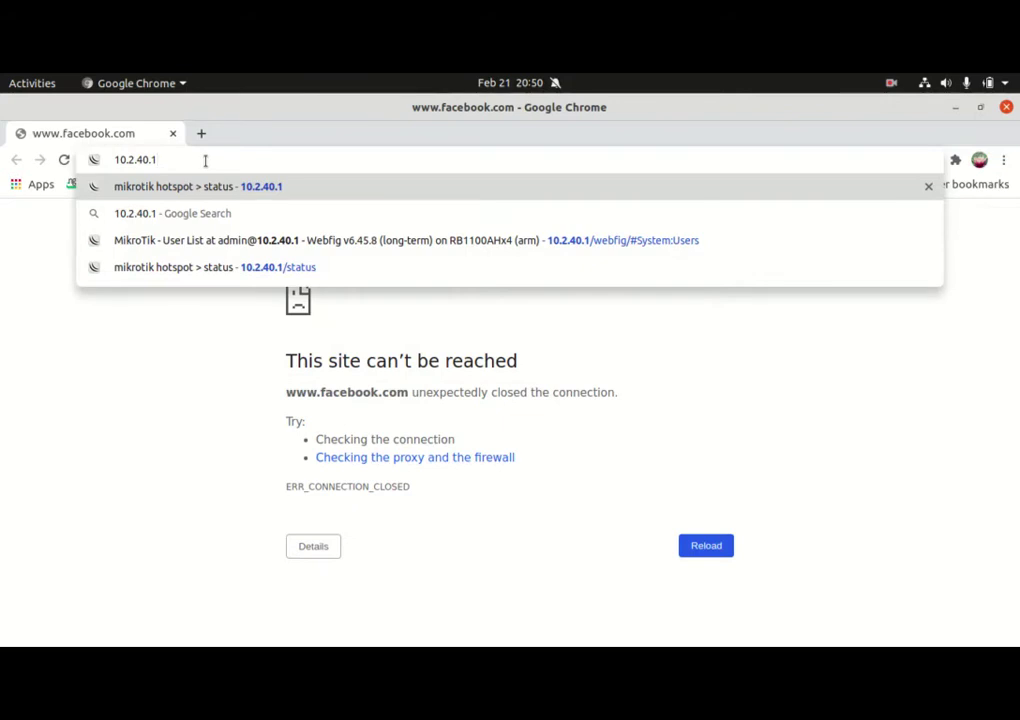
pyautogui.press('Return')
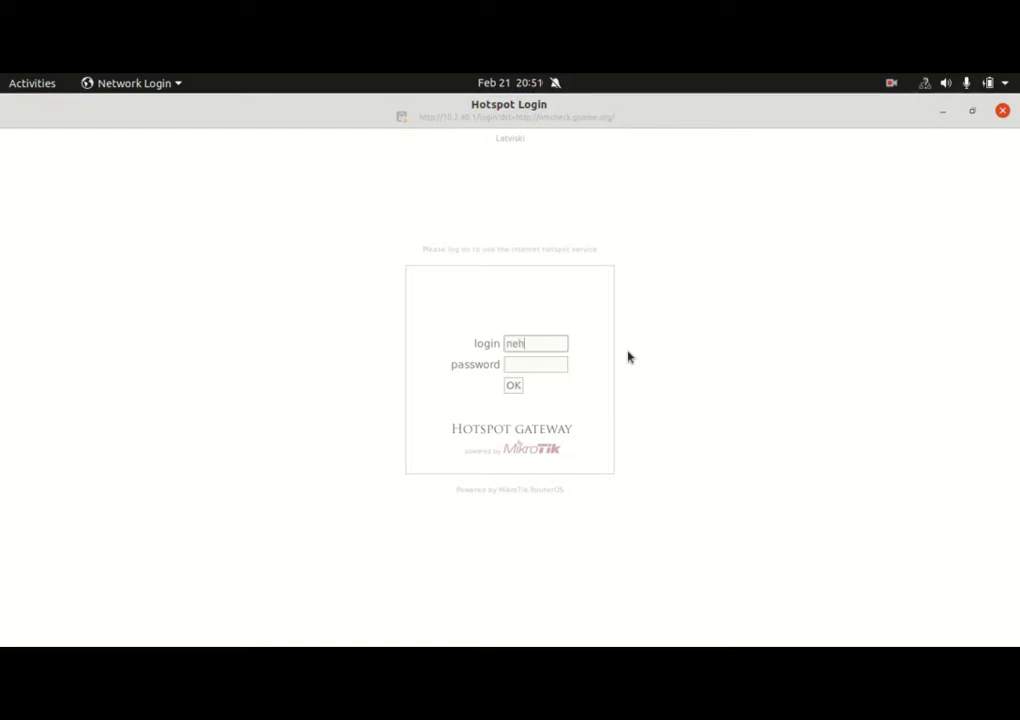
# Log in with the hotspot password, try the PDF to JPG bookmark, then close both windows
pyautogui.press('Tab')
pyautogui.write('****')
pyautogui.press('Return')
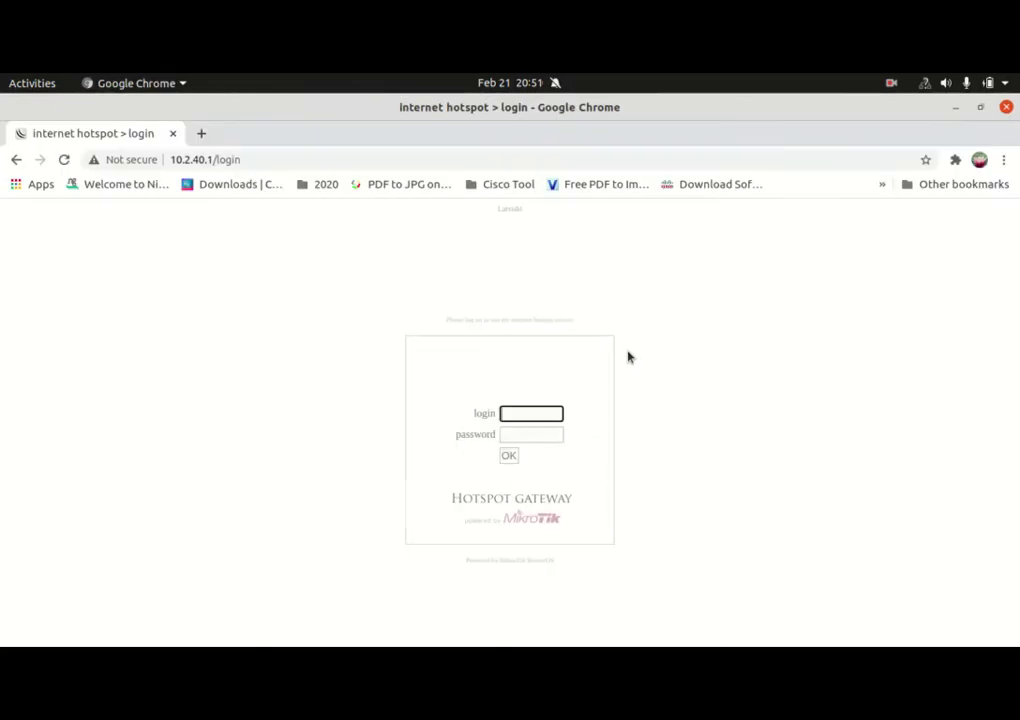
pyautogui.click(396, 185)
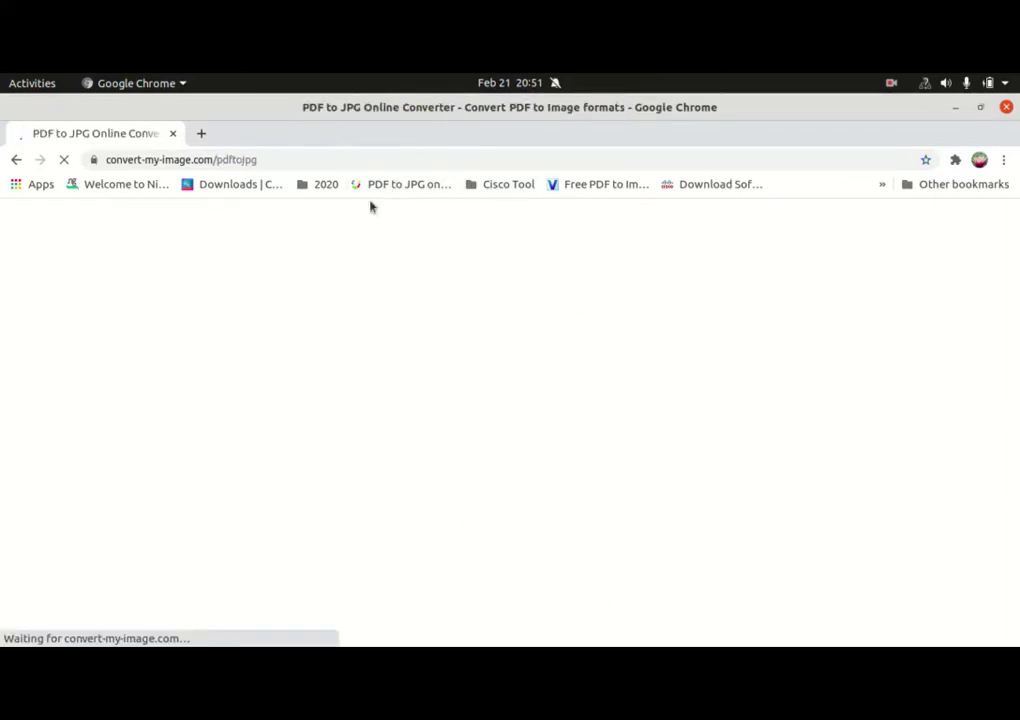
pyautogui.click(1007, 108)
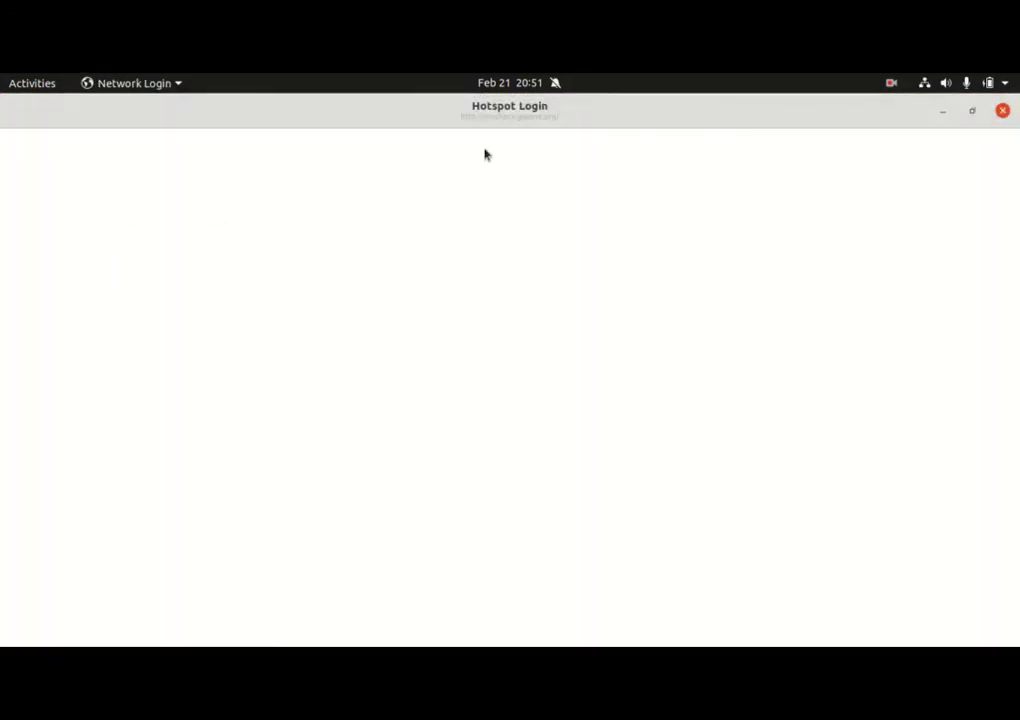
pyautogui.click(1005, 113)
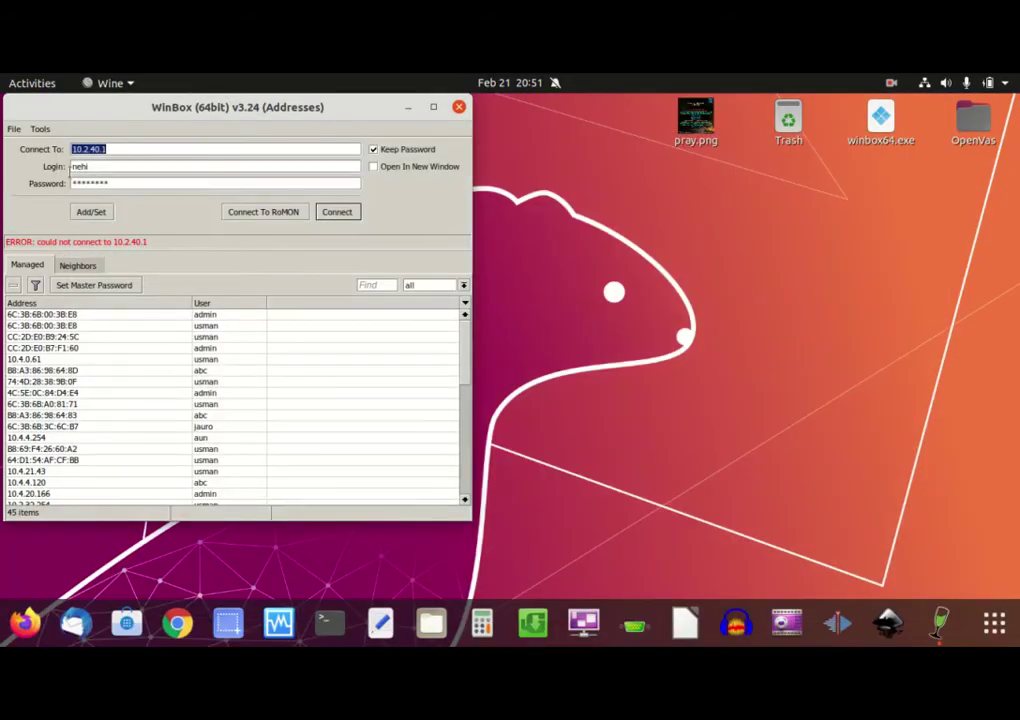
# Reconnect to 10.2.40.1 and clear hotspot1's Addresses Per MAC limit of 2
pyautogui.click(338, 216)
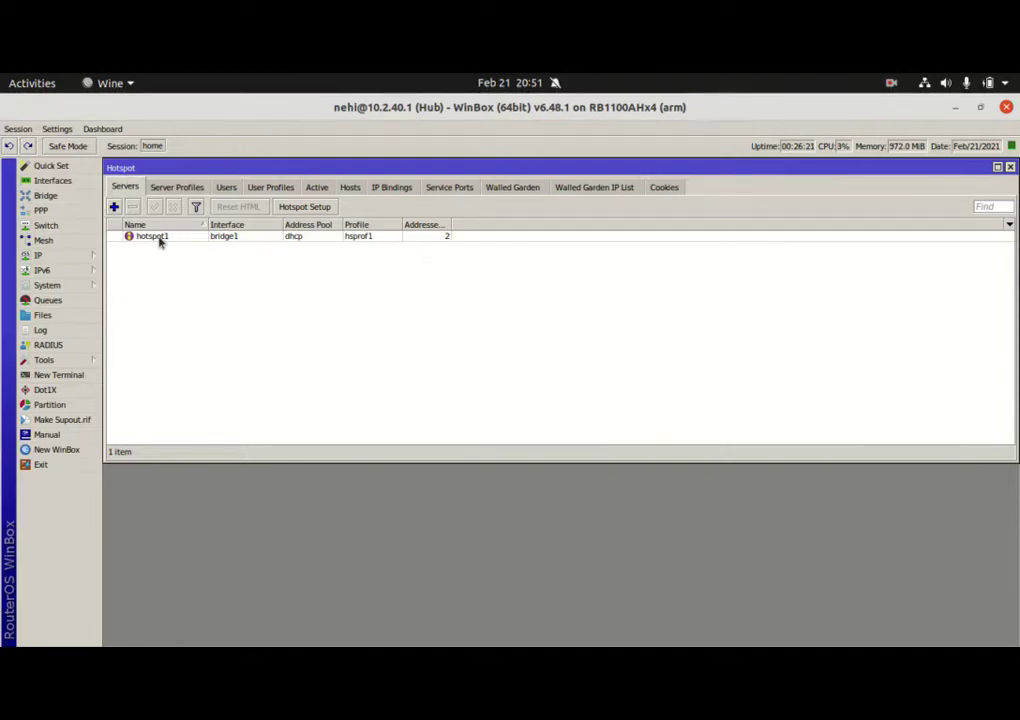
pyautogui.doubleClick(437, 238)
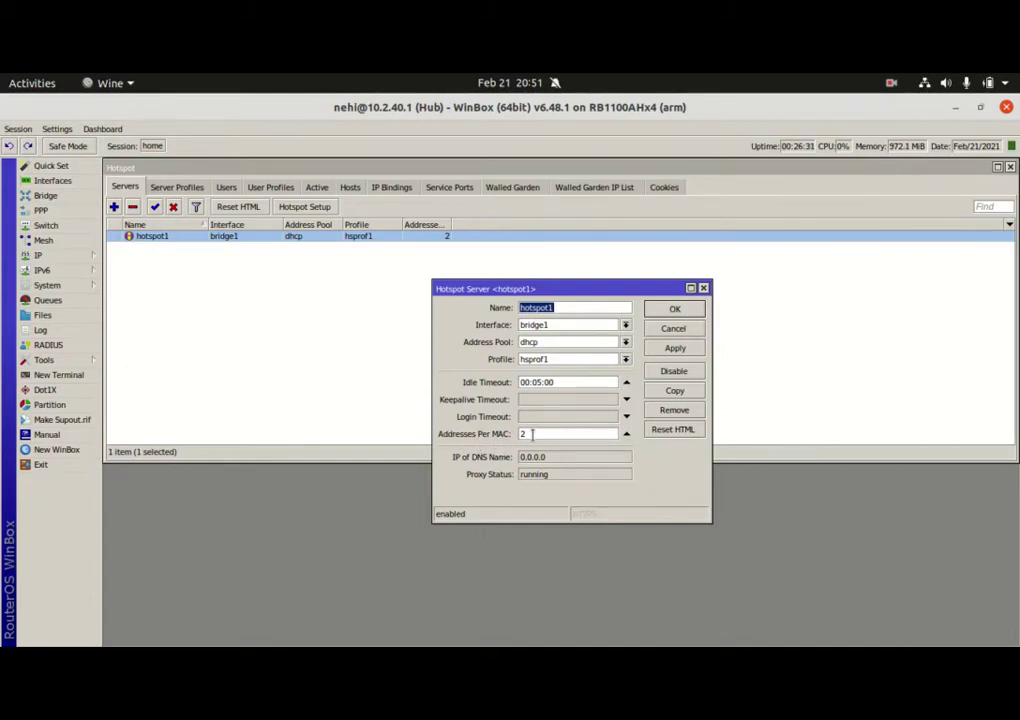
pyautogui.moveTo(532, 434); pyautogui.dragTo(516, 436)
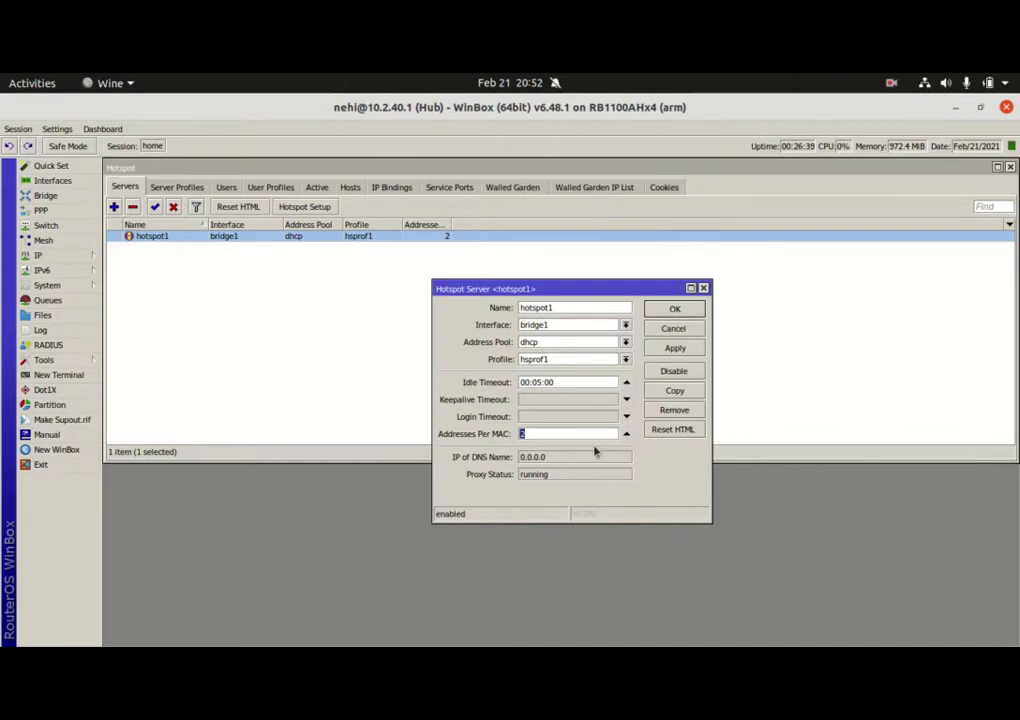
pyautogui.click(626, 434)
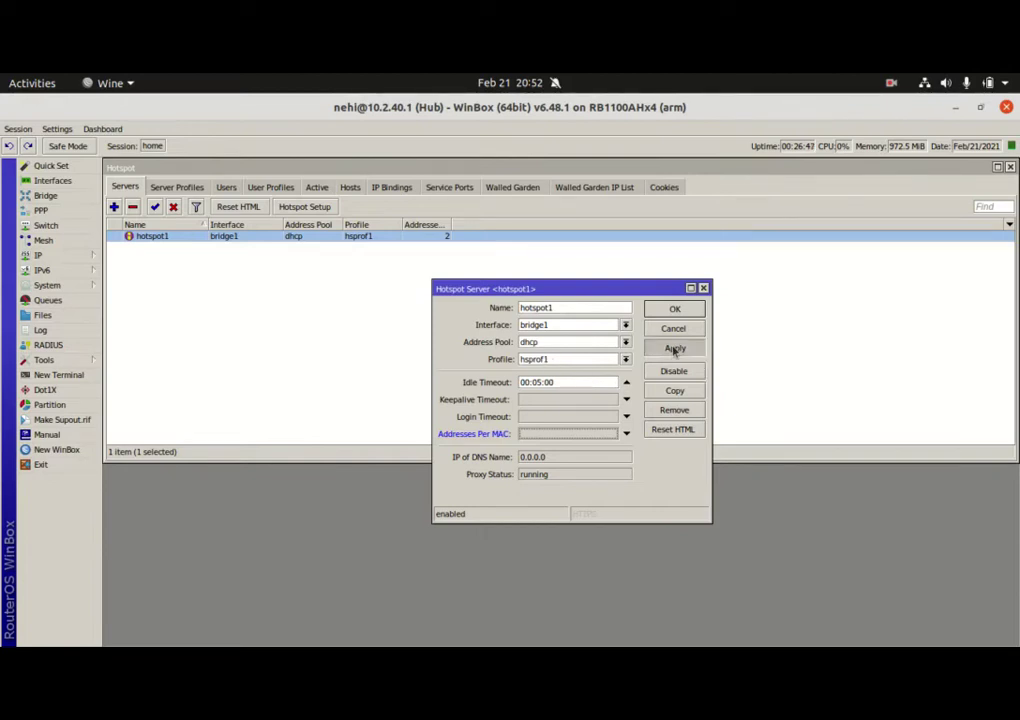
pyautogui.click(674, 309)
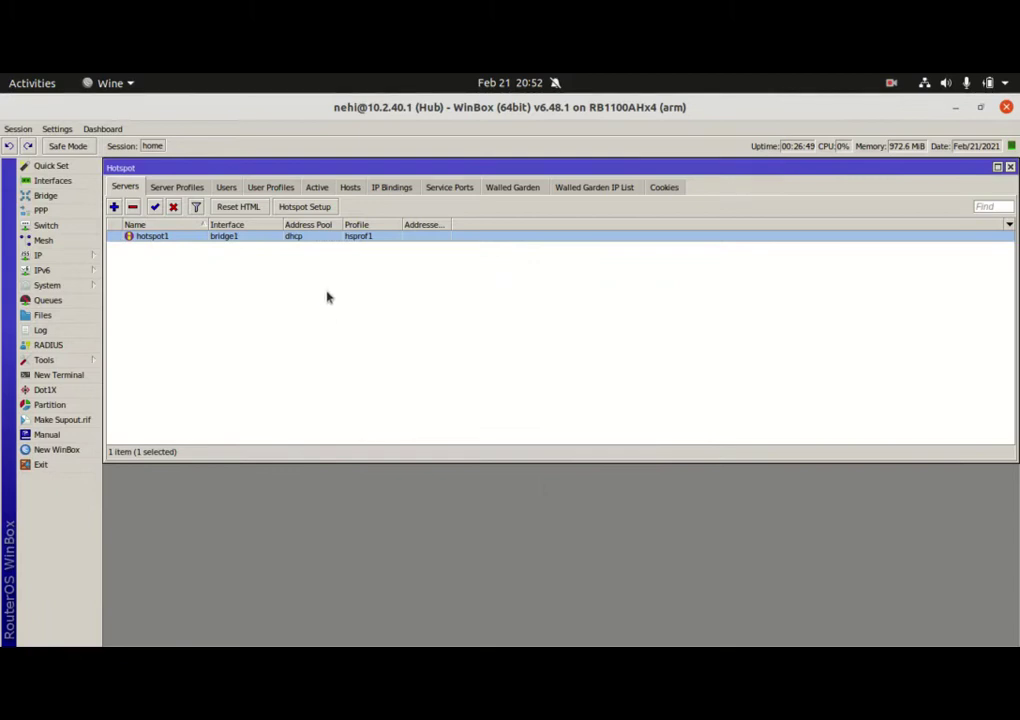
# In profile hsprof1, uncheck Cookie login and check Use RADIUS, then save
pyautogui.click(179, 189)
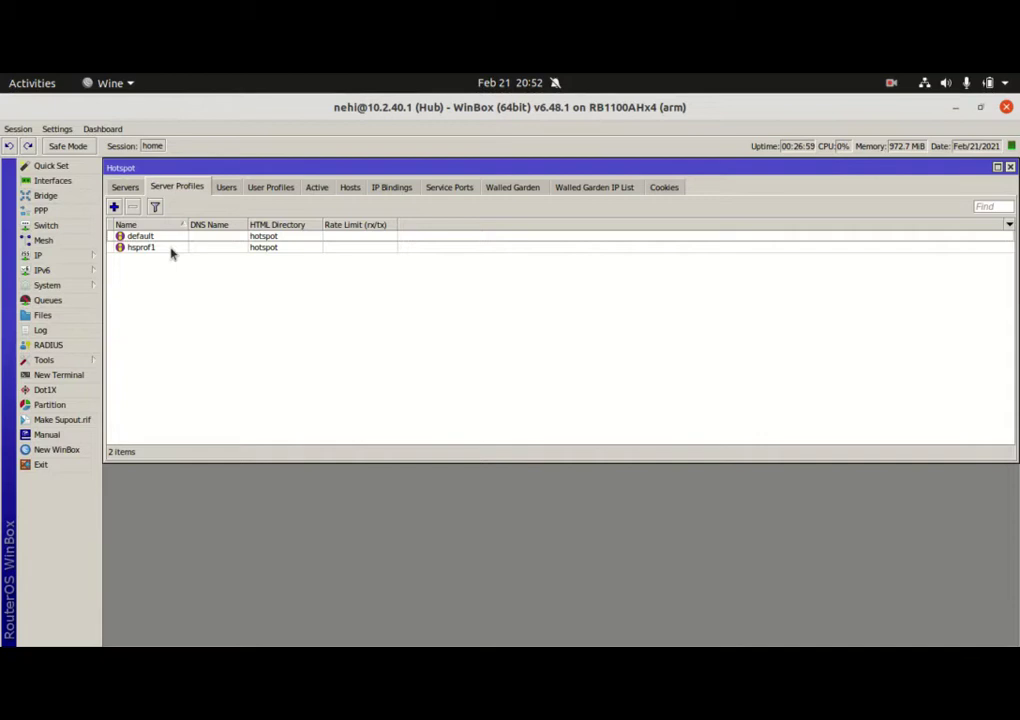
pyautogui.doubleClick(170, 249)
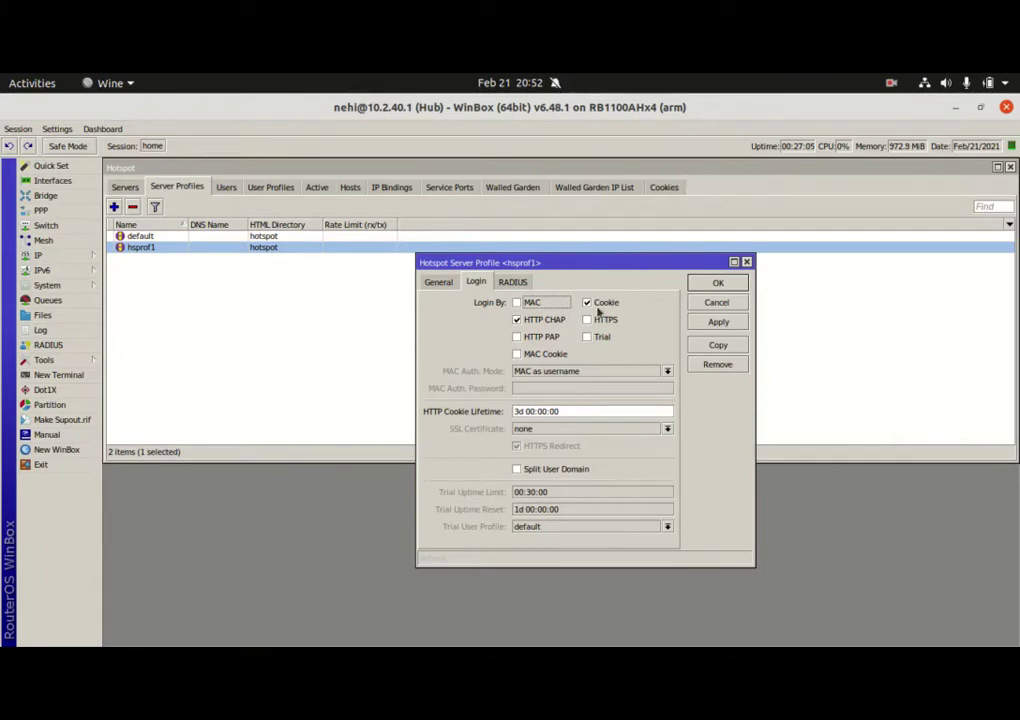
pyautogui.click(593, 309)
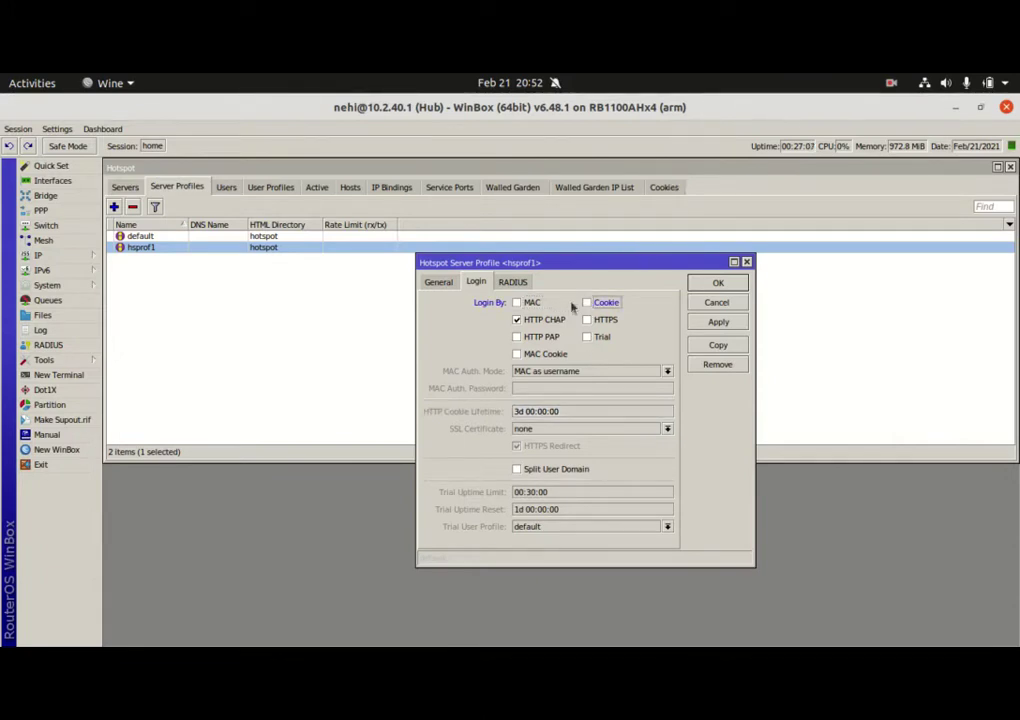
pyautogui.click(515, 283)
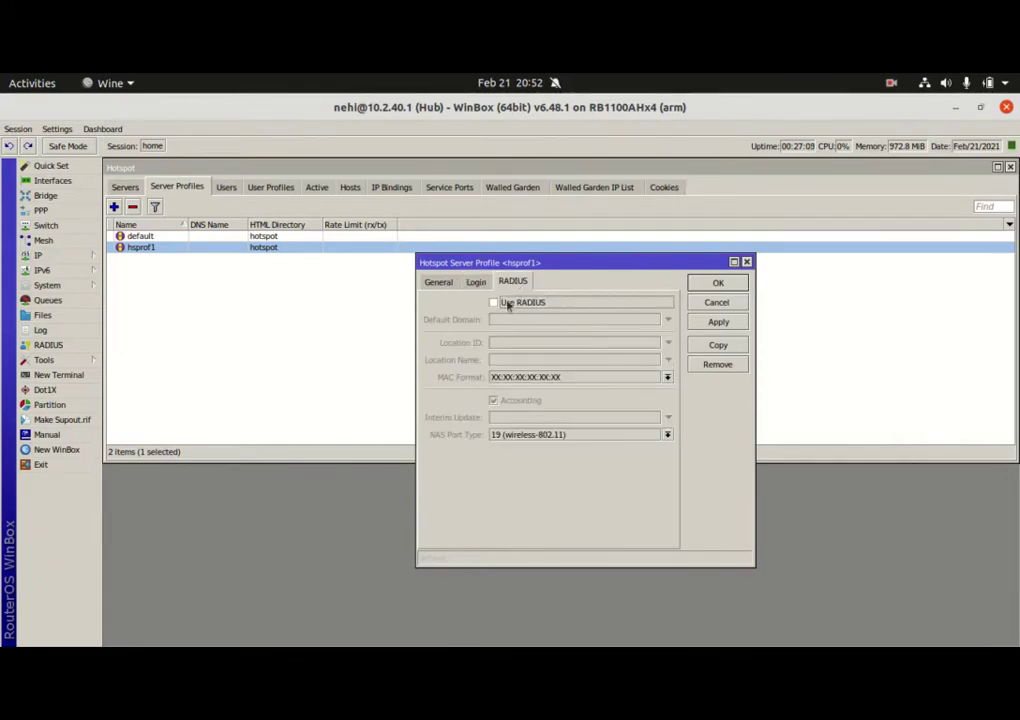
pyautogui.click(507, 304)
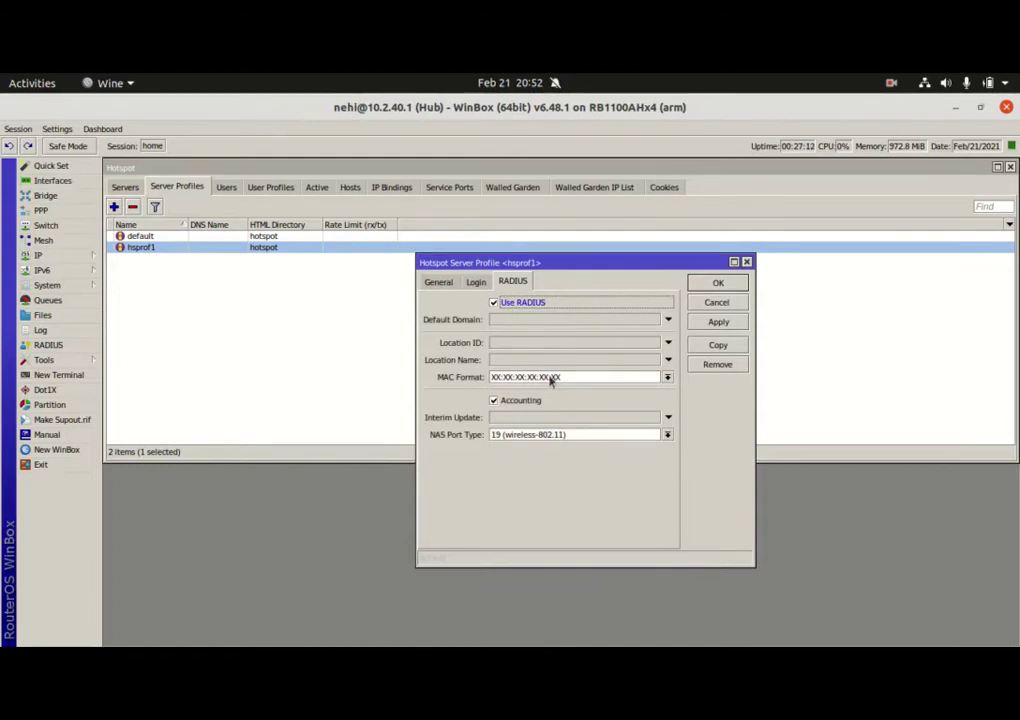
pyautogui.click(485, 284)
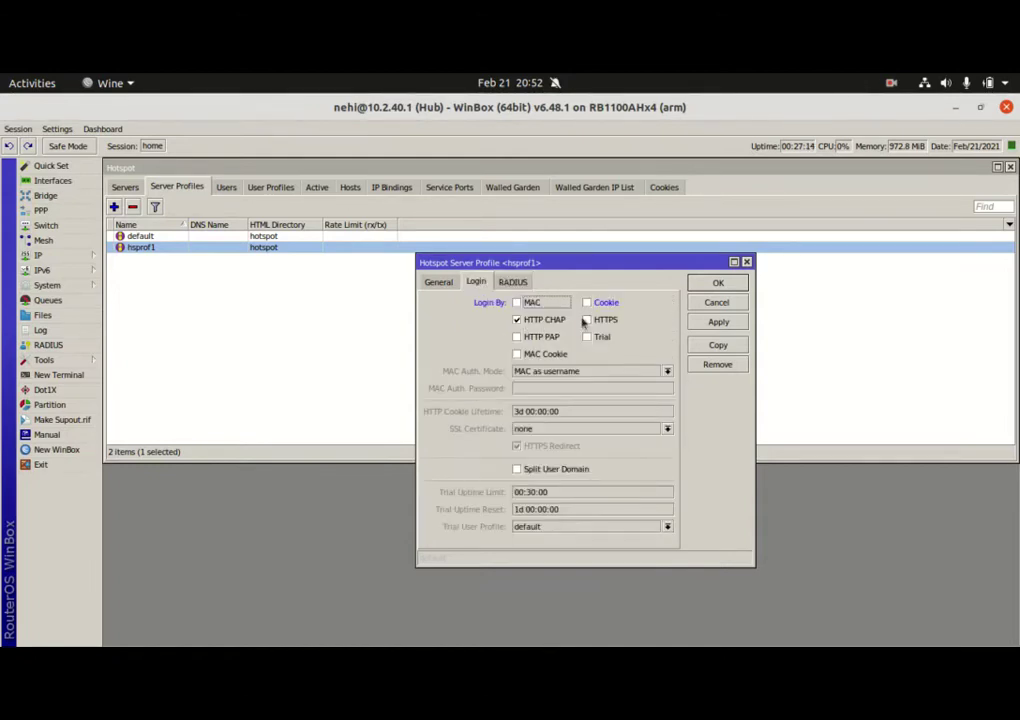
pyautogui.click(527, 284)
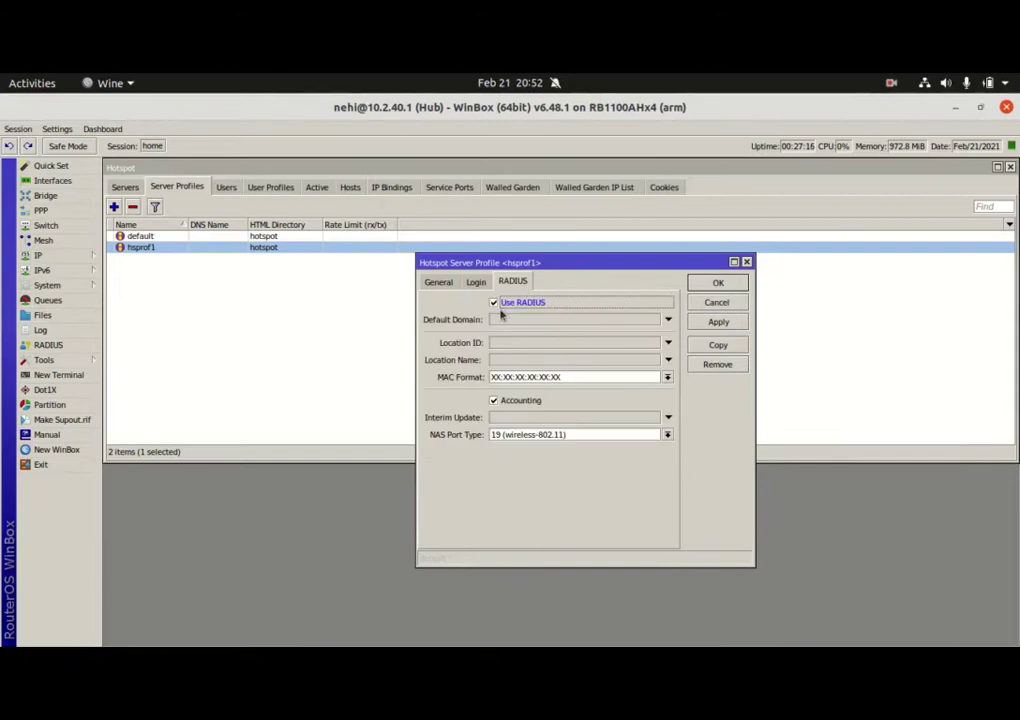
pyautogui.click(718, 321)
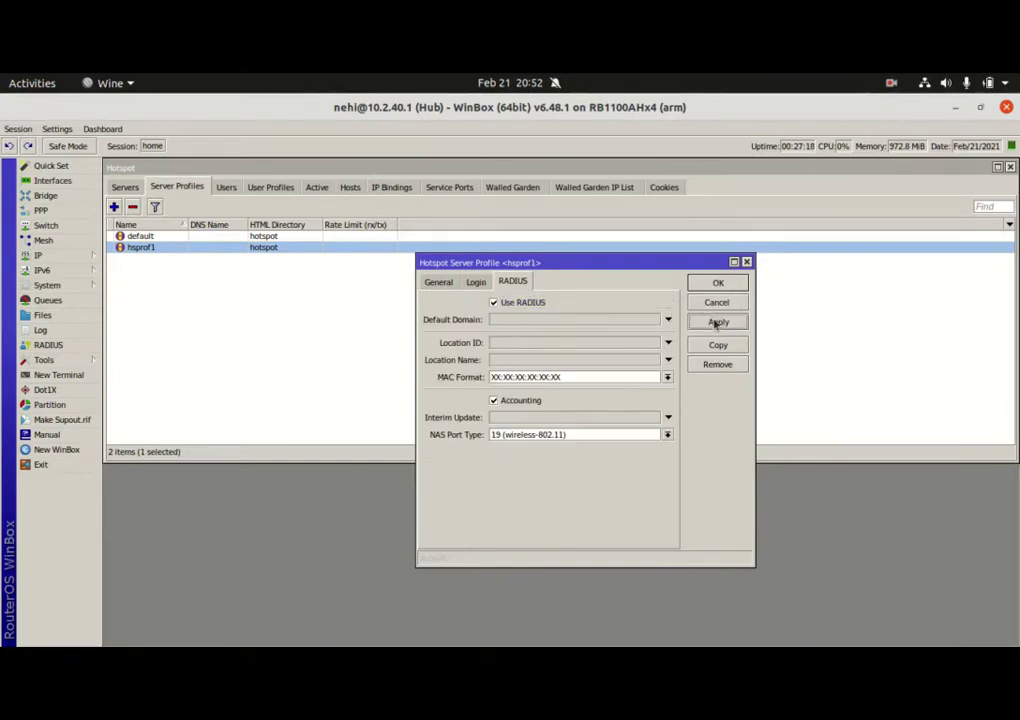
pyautogui.click(716, 285)
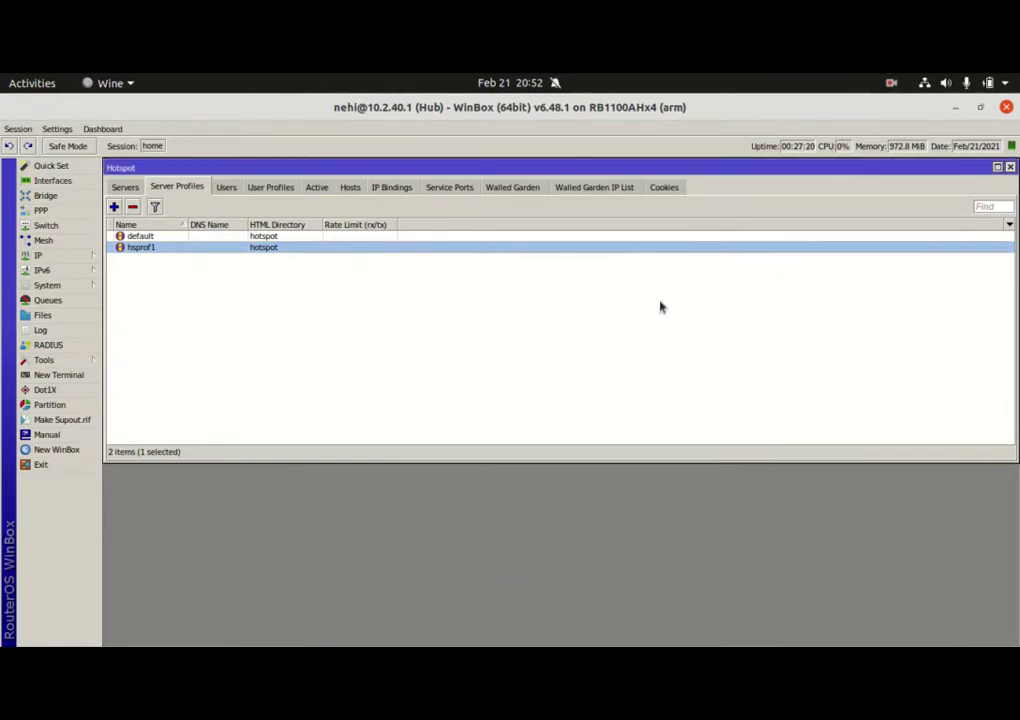
# Review the Cookies and Active lists and hsprof1's login methods without changing anything
pyautogui.click(665, 188)
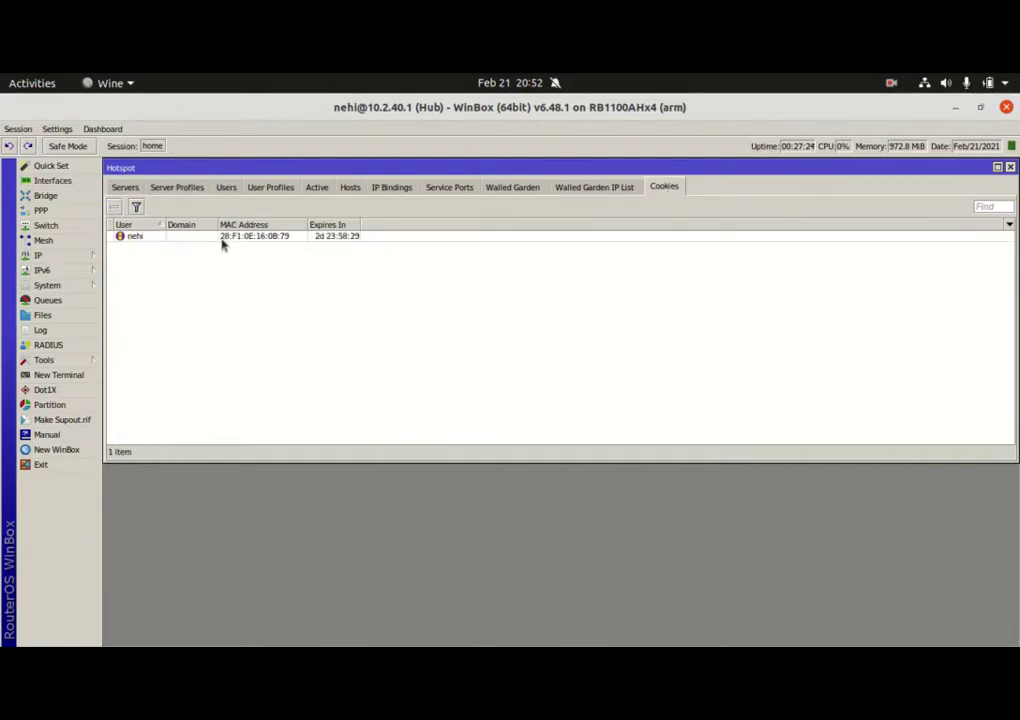
pyautogui.click(318, 189)
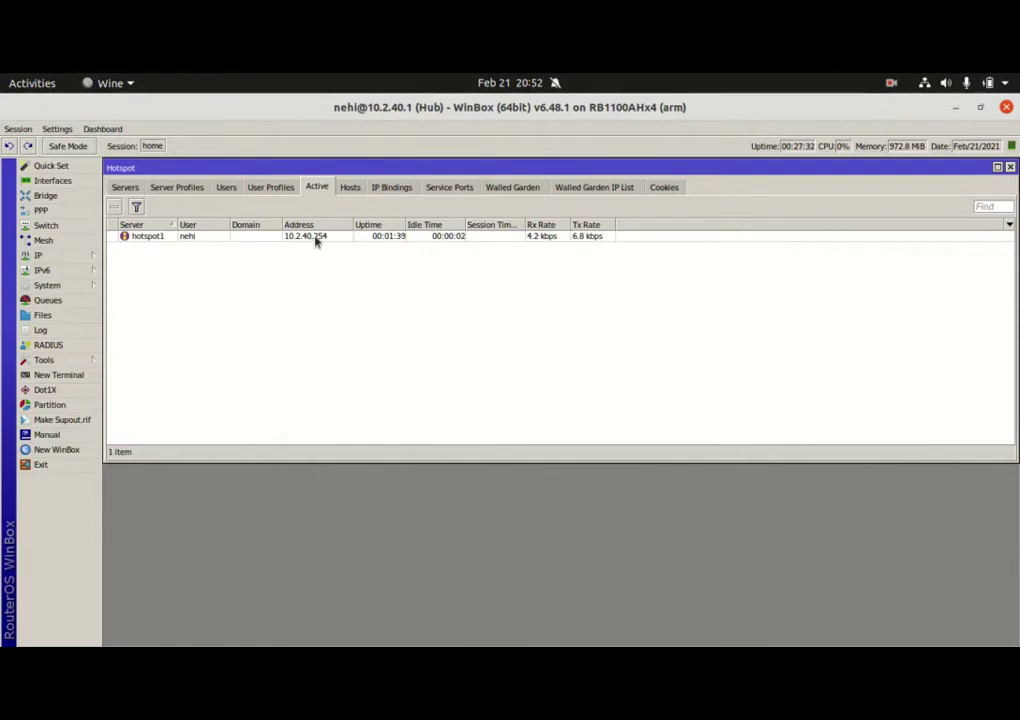
pyautogui.click(176, 187)
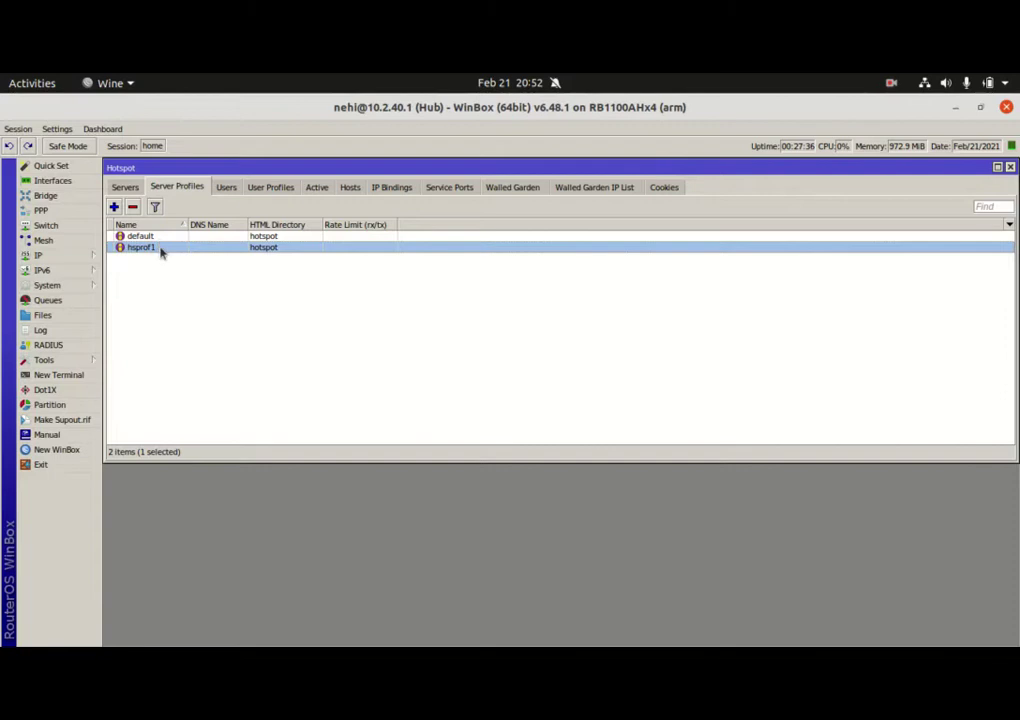
pyautogui.doubleClick(163, 249)
pyautogui.click(466, 282)
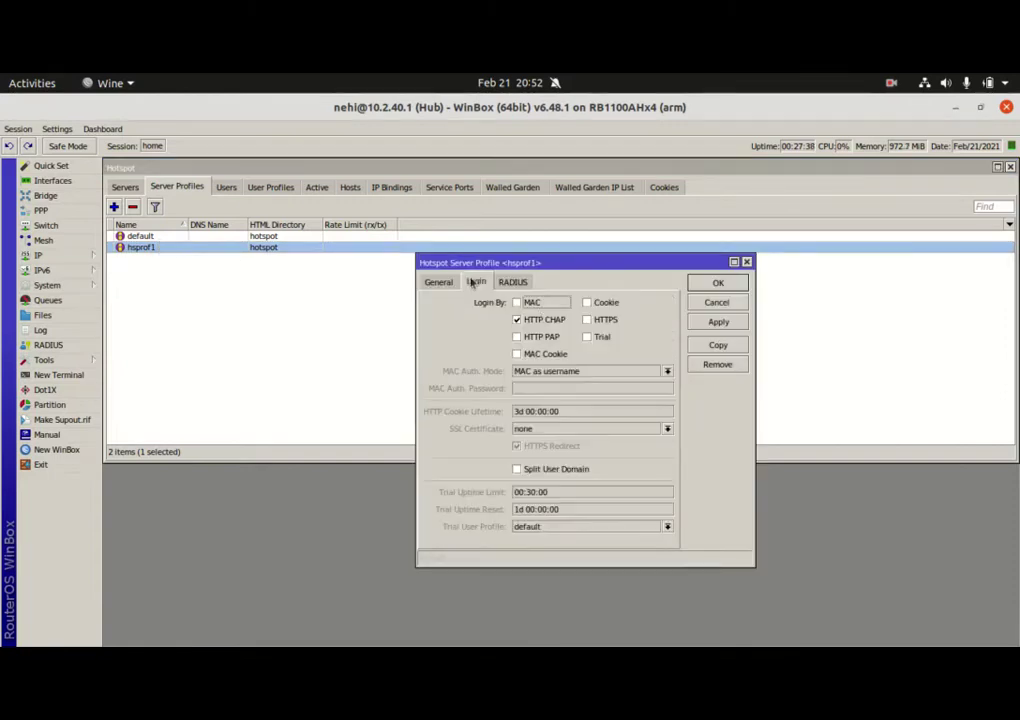
pyautogui.click(717, 302)
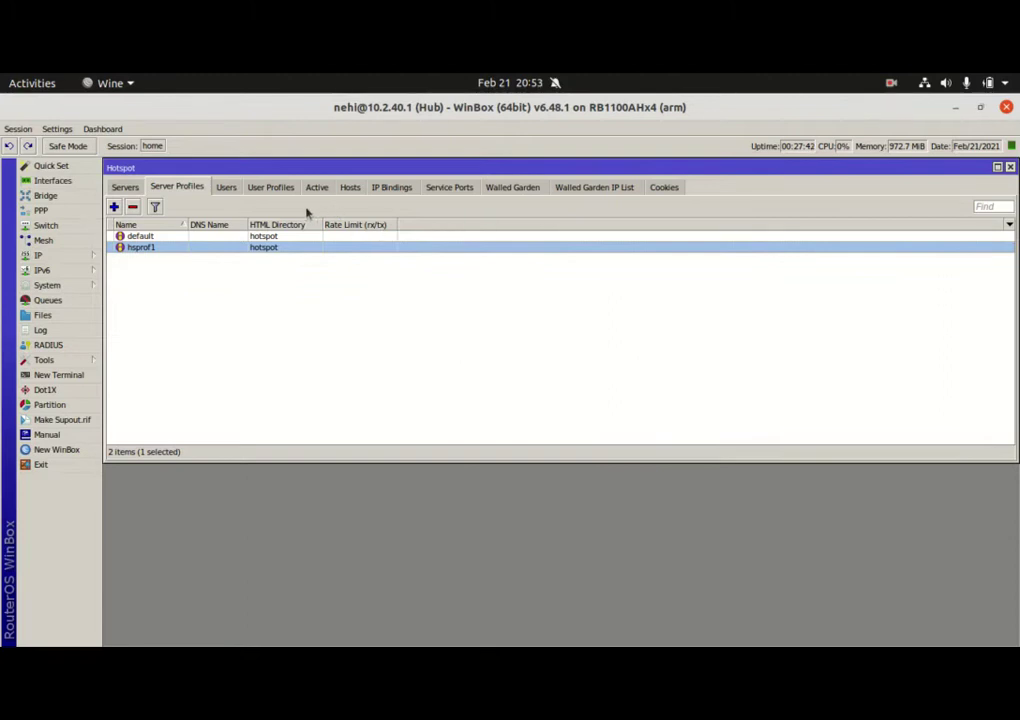
# Remove the student client's cookie from the Cookies list
pyautogui.click(664, 188)
pyautogui.click(200, 236)
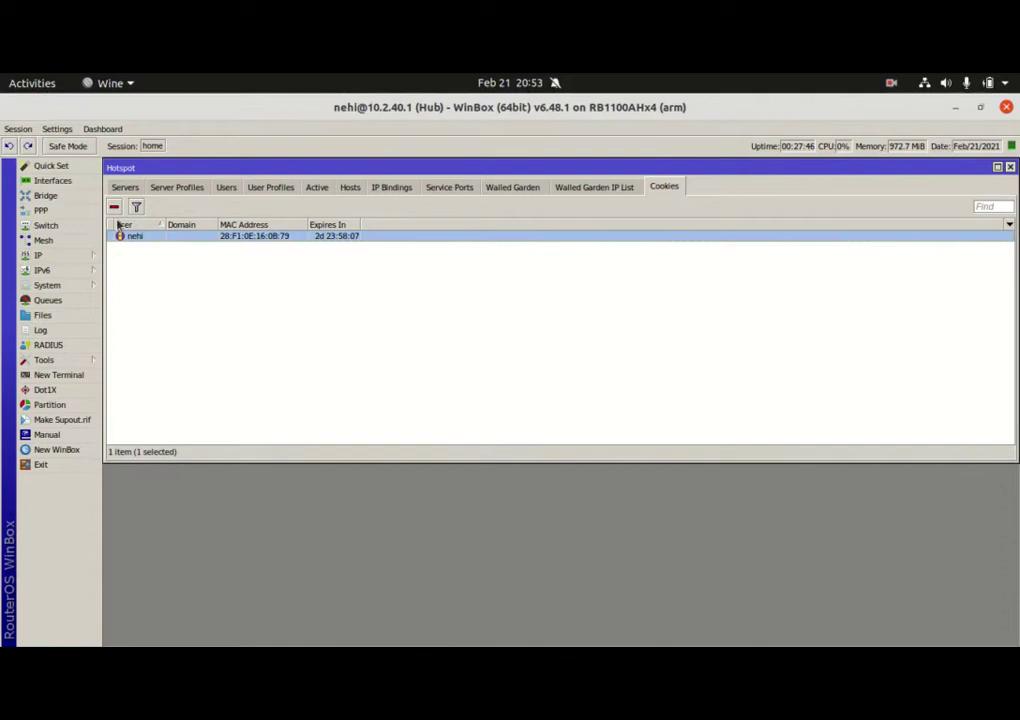
pyautogui.click(114, 208)
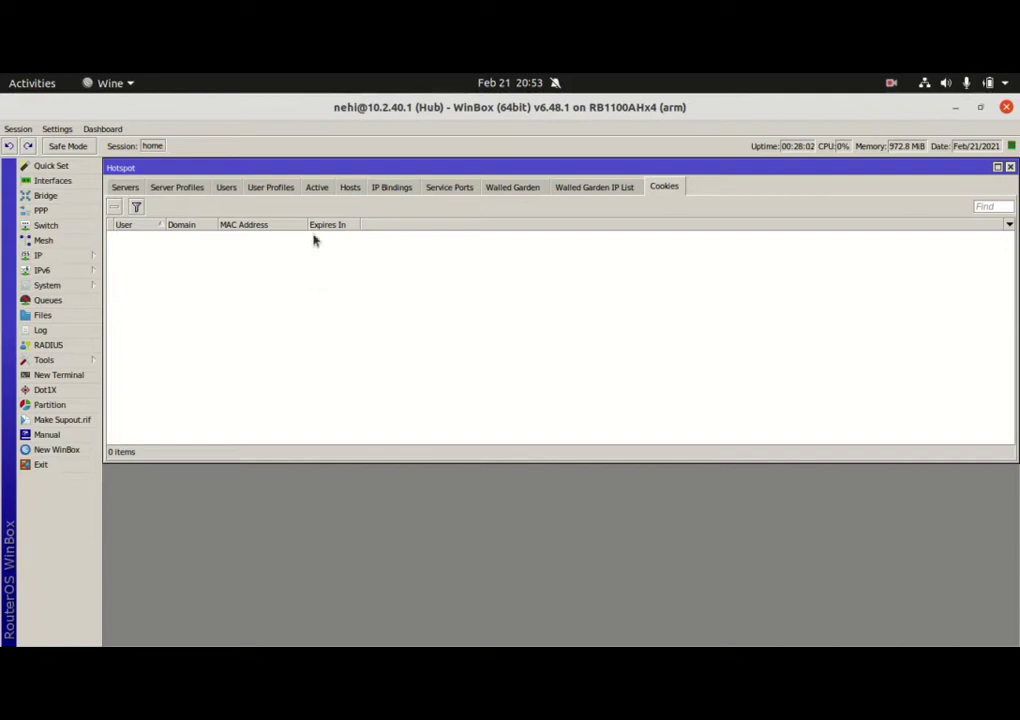
pyautogui.click(350, 190)
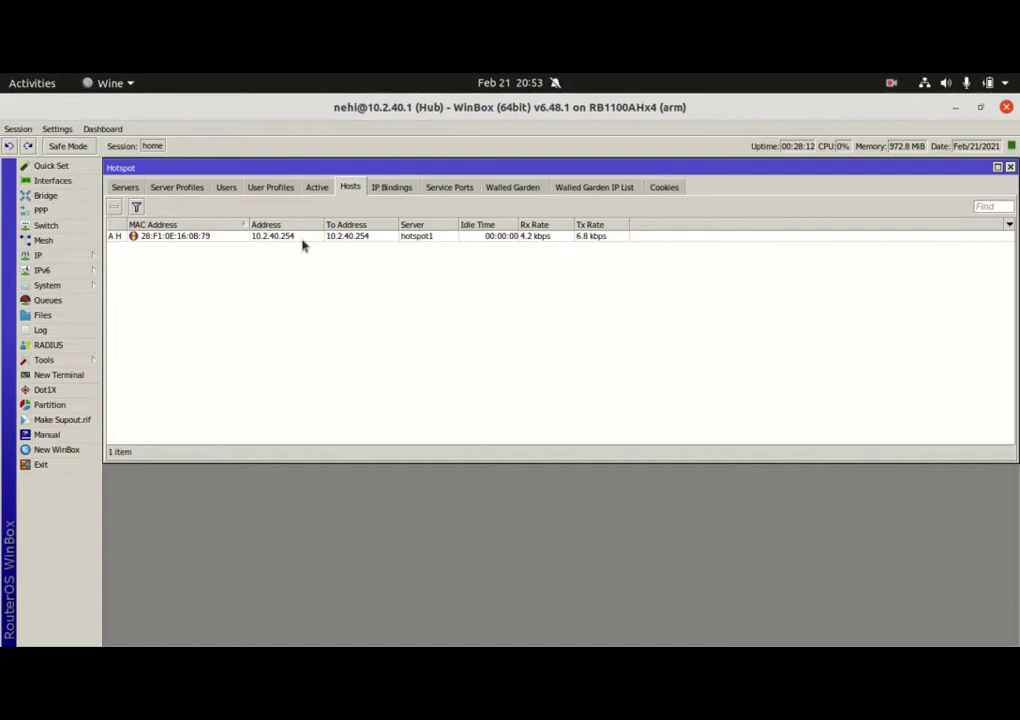
pyautogui.click(318, 188)
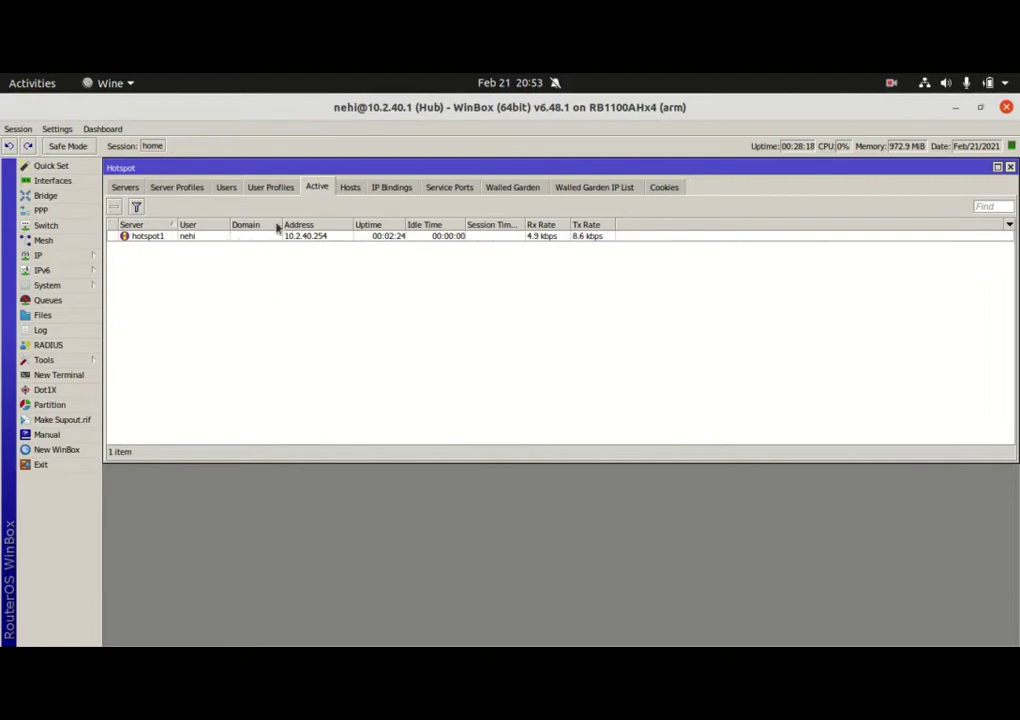
pyautogui.click(350, 188)
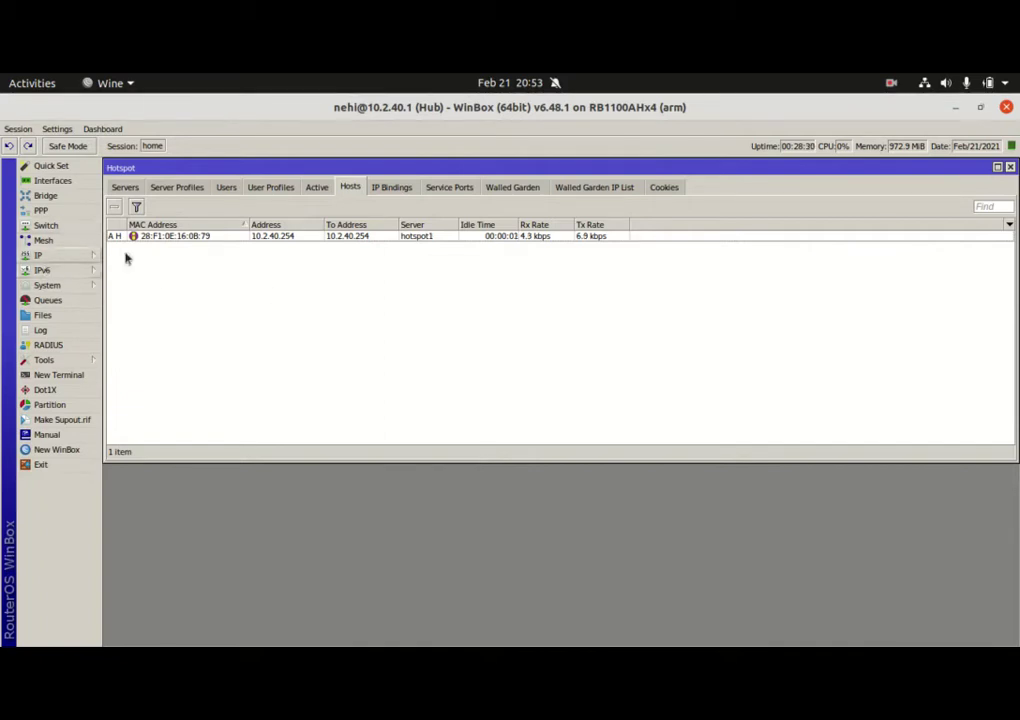
pyautogui.click(318, 188)
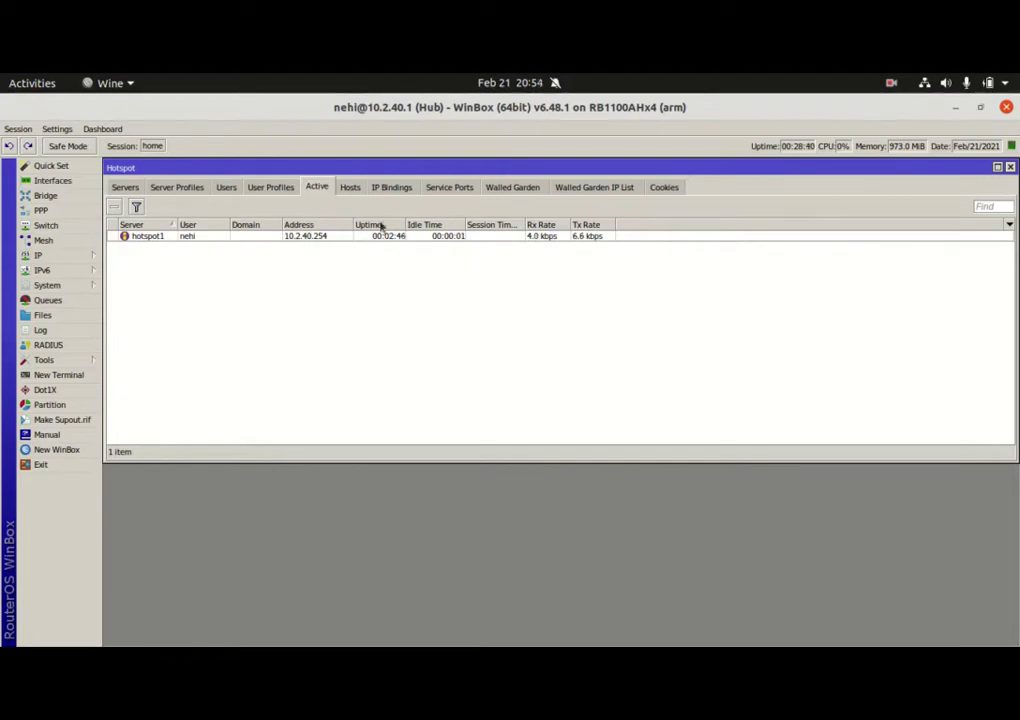
pyautogui.click(350, 189)
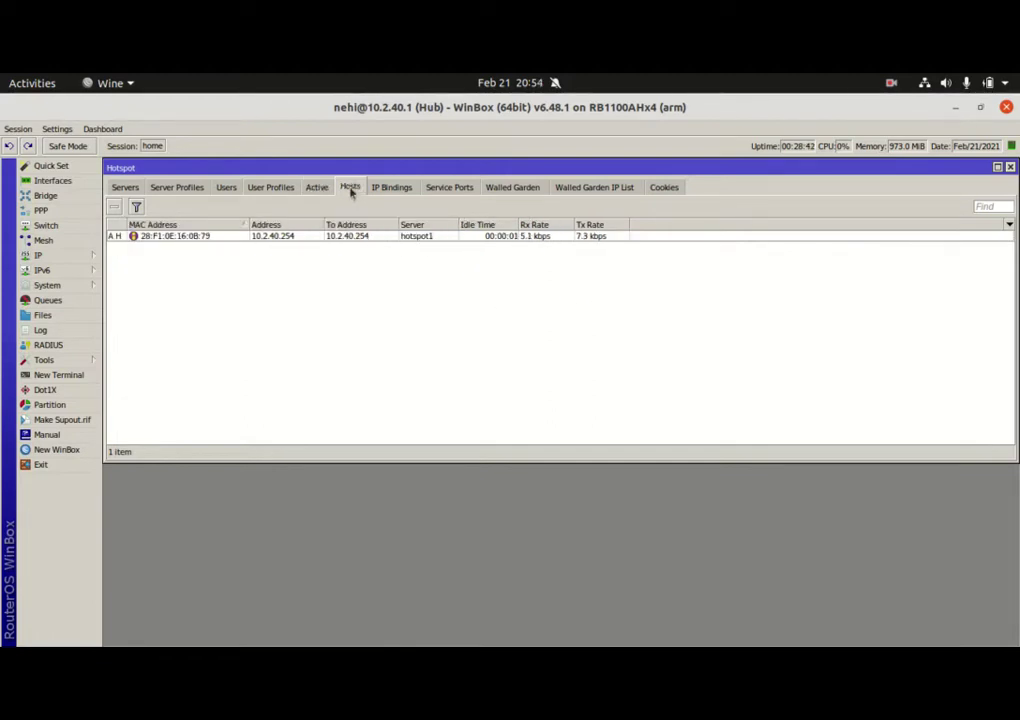
pyautogui.click(318, 192)
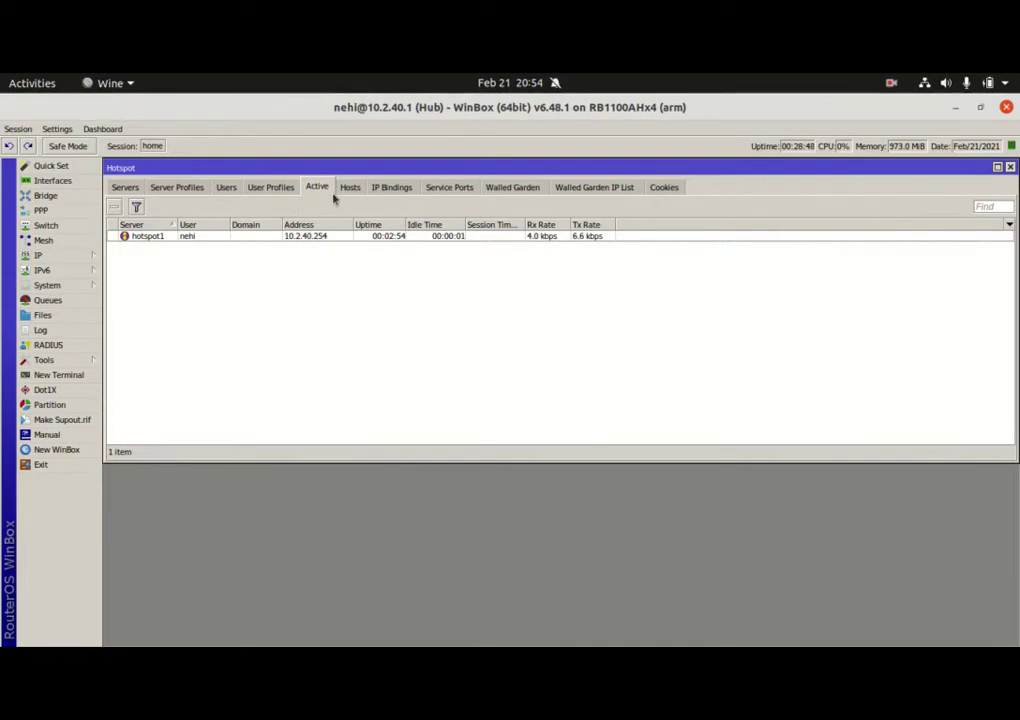
pyautogui.doubleClick(260, 237)
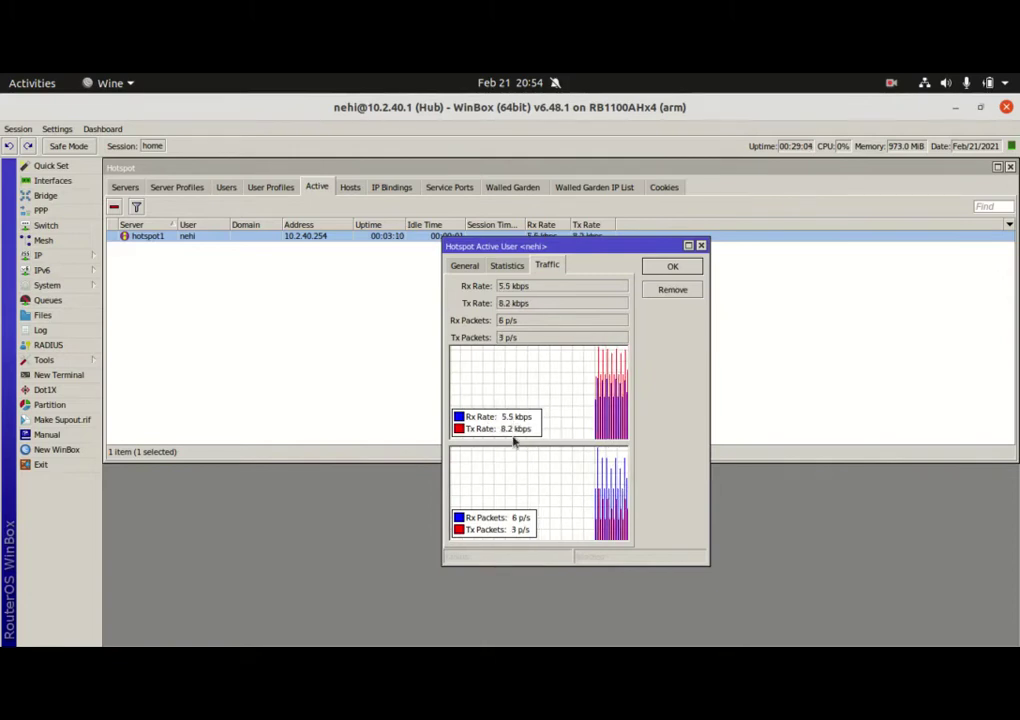
pyautogui.click(506, 265)
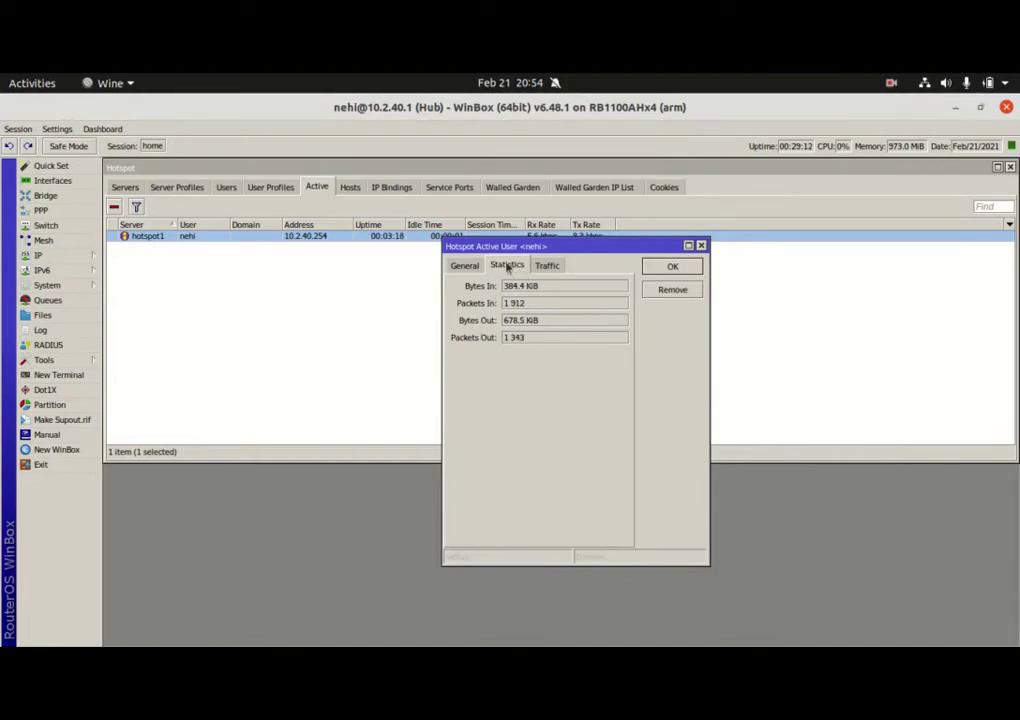
pyautogui.click(465, 266)
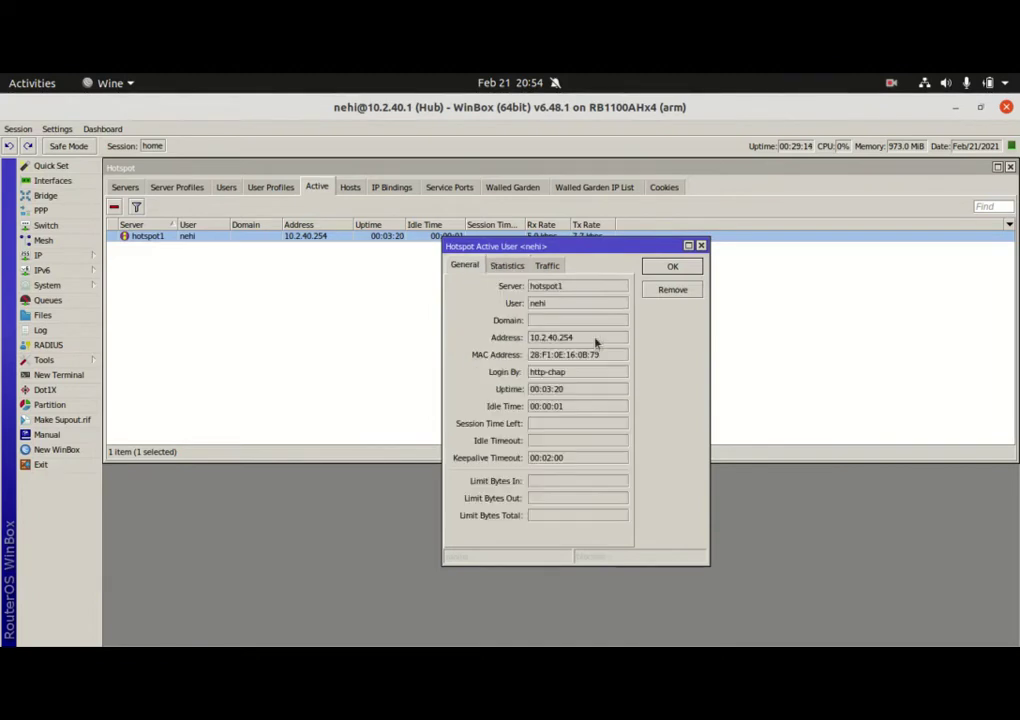
pyautogui.click(672, 266)
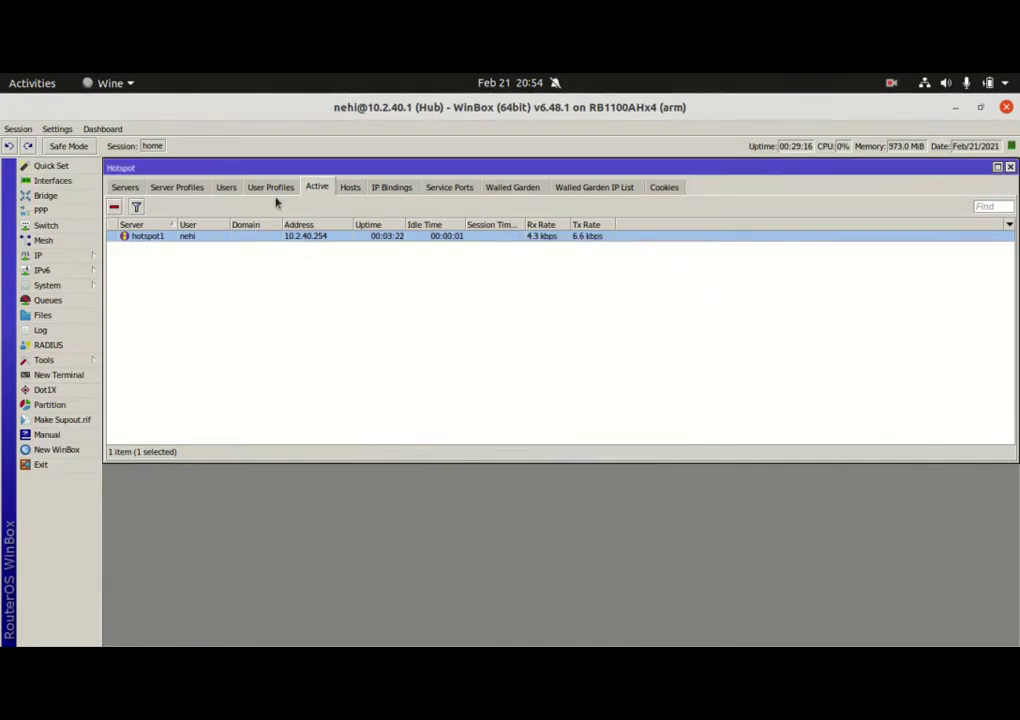
# Review the student user's General, Limits and Statistics tabs and close without adding a comment
pyautogui.click(226, 188)
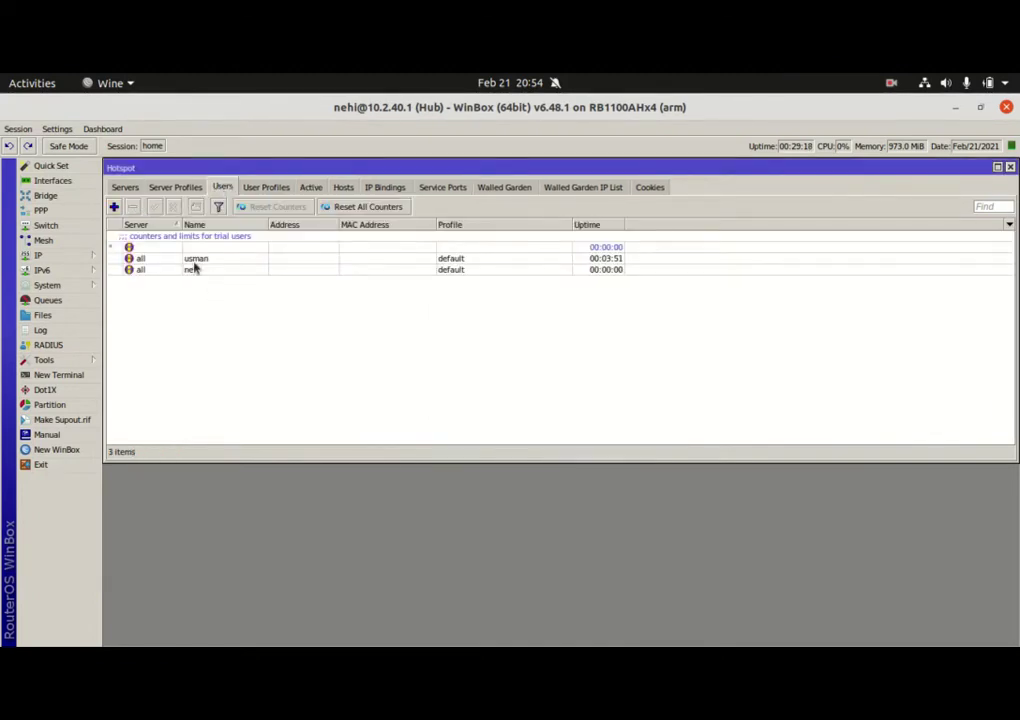
pyautogui.click(193, 271)
pyautogui.doubleClick(193, 271)
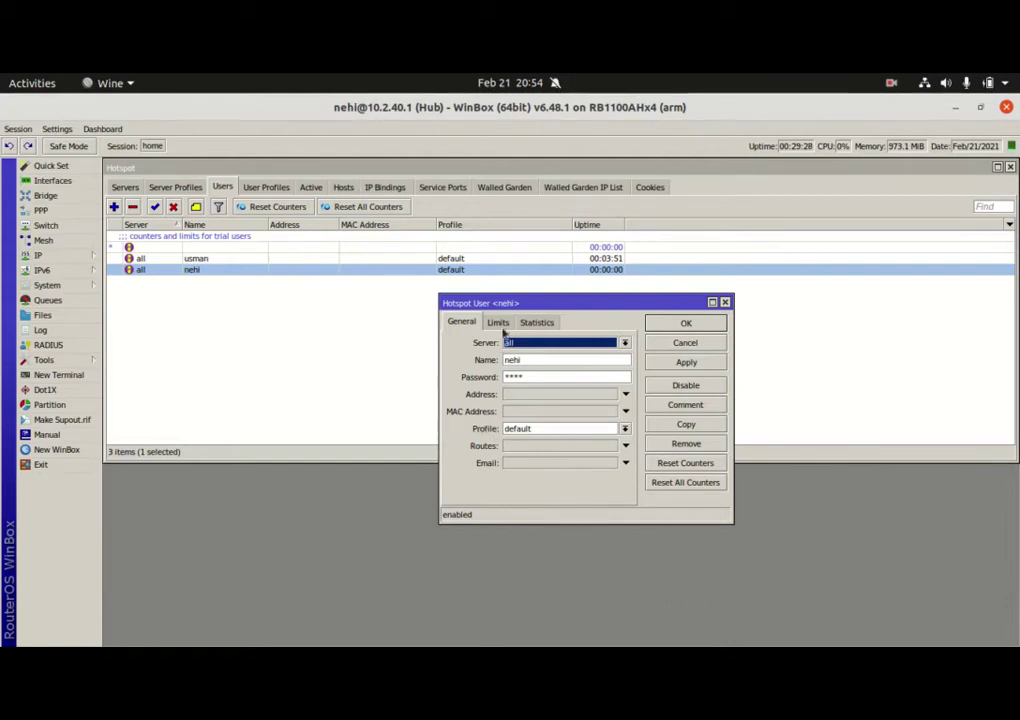
pyautogui.click(499, 324)
pyautogui.click(531, 324)
pyautogui.click(458, 321)
pyautogui.press('Tab')
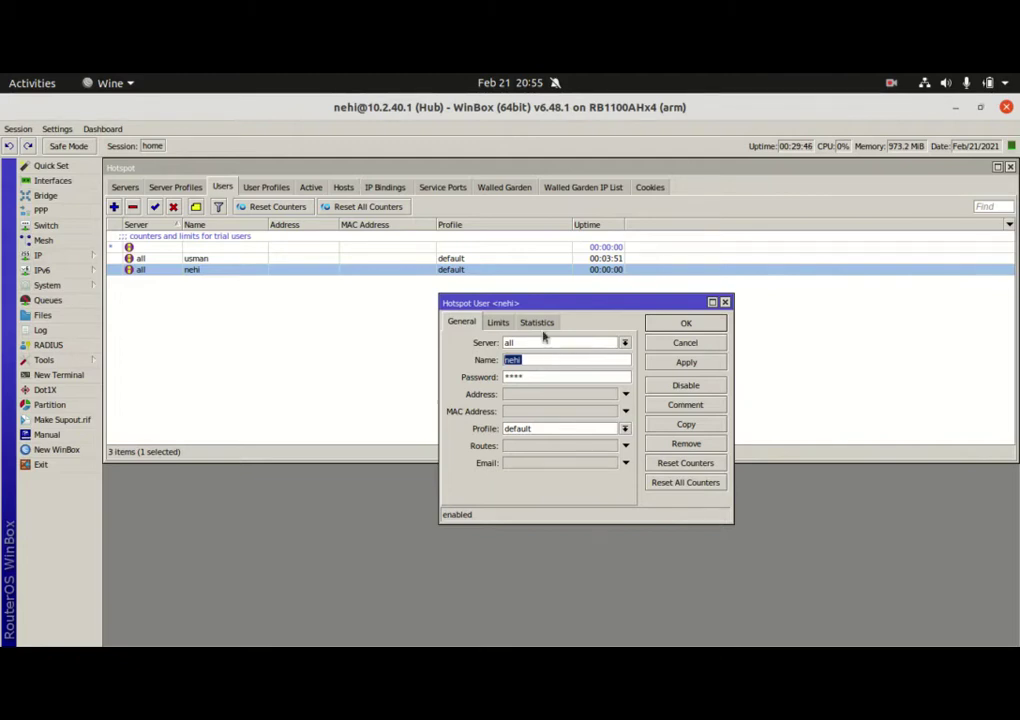
pyautogui.click(684, 405)
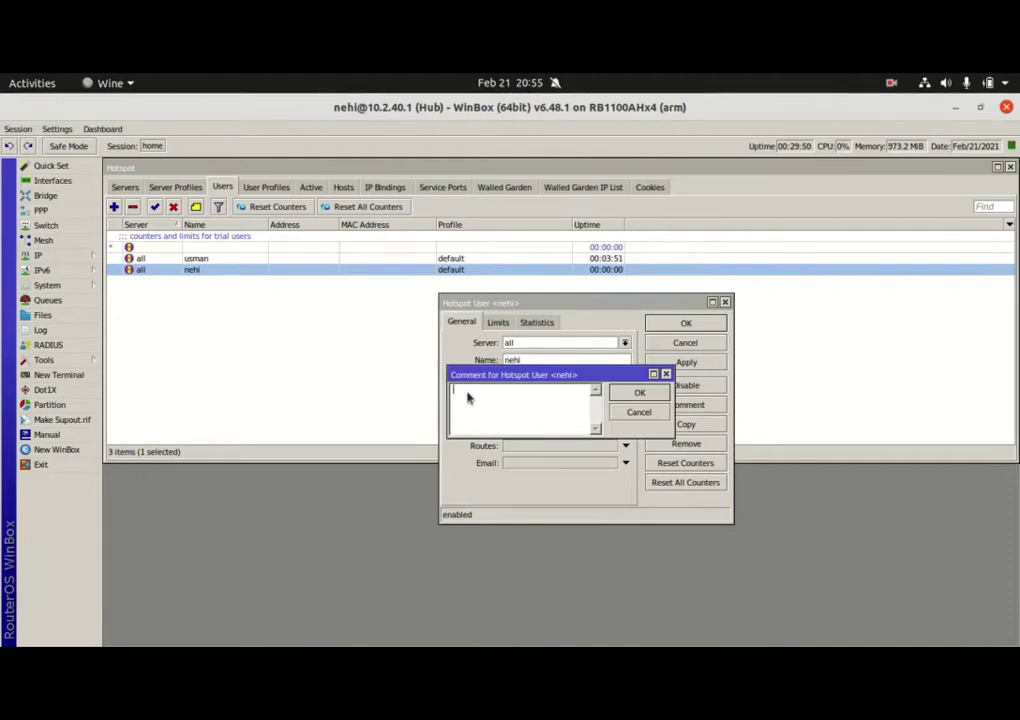
pyautogui.click(639, 412)
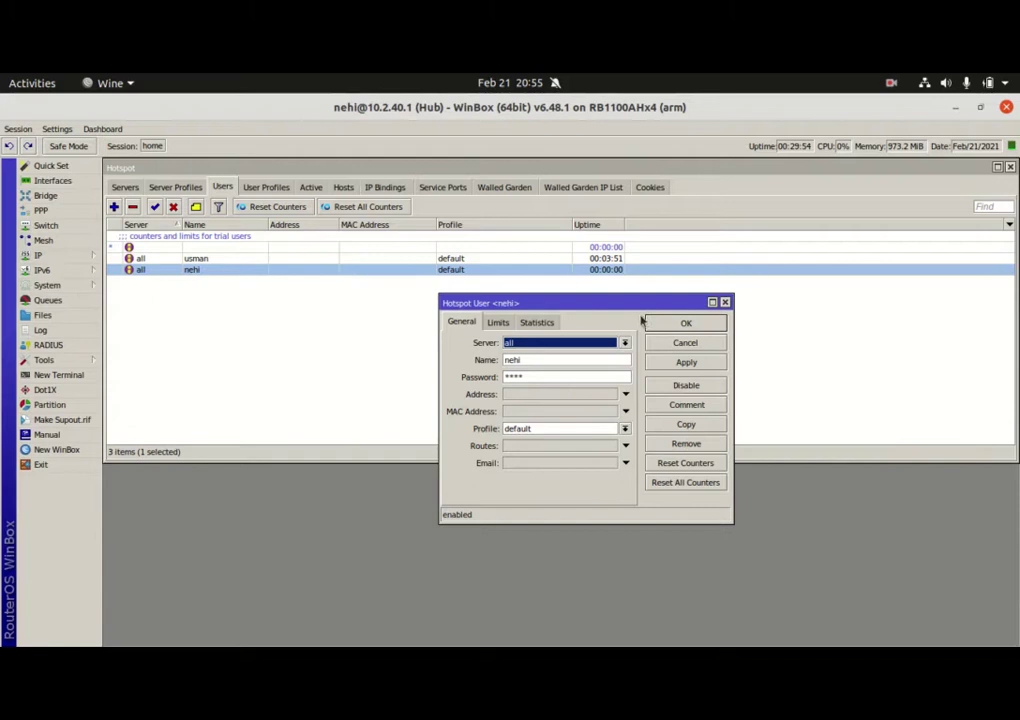
pyautogui.click(703, 323)
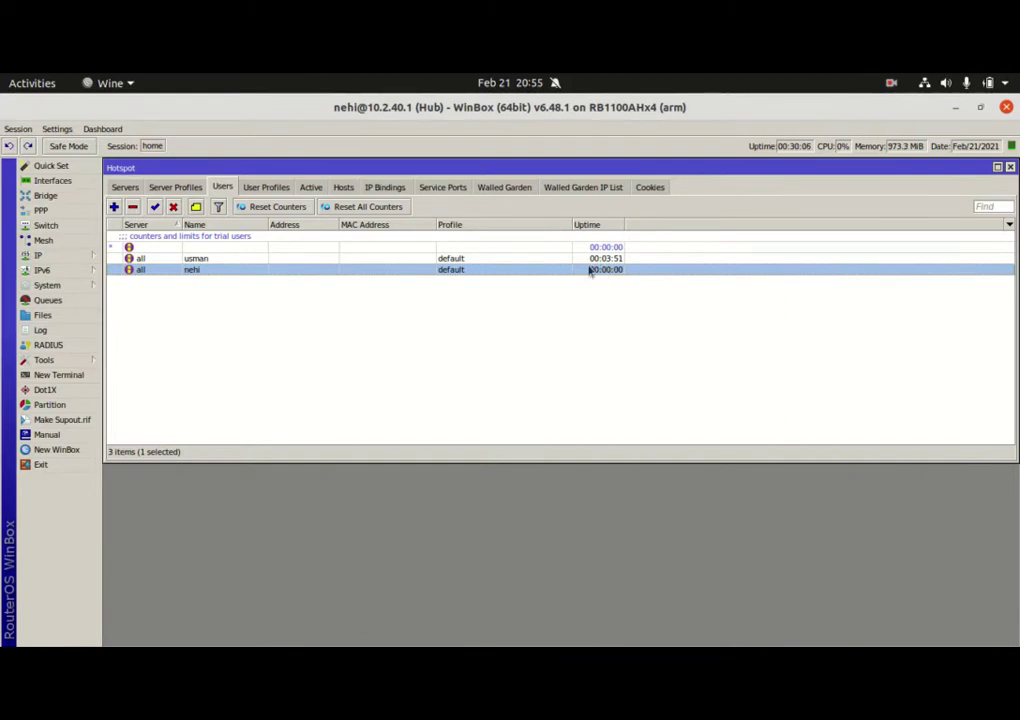
# Recheck the student and other users' settings unchanged, then display the default and hsprof1 server profiles
pyautogui.doubleClick(590, 270)
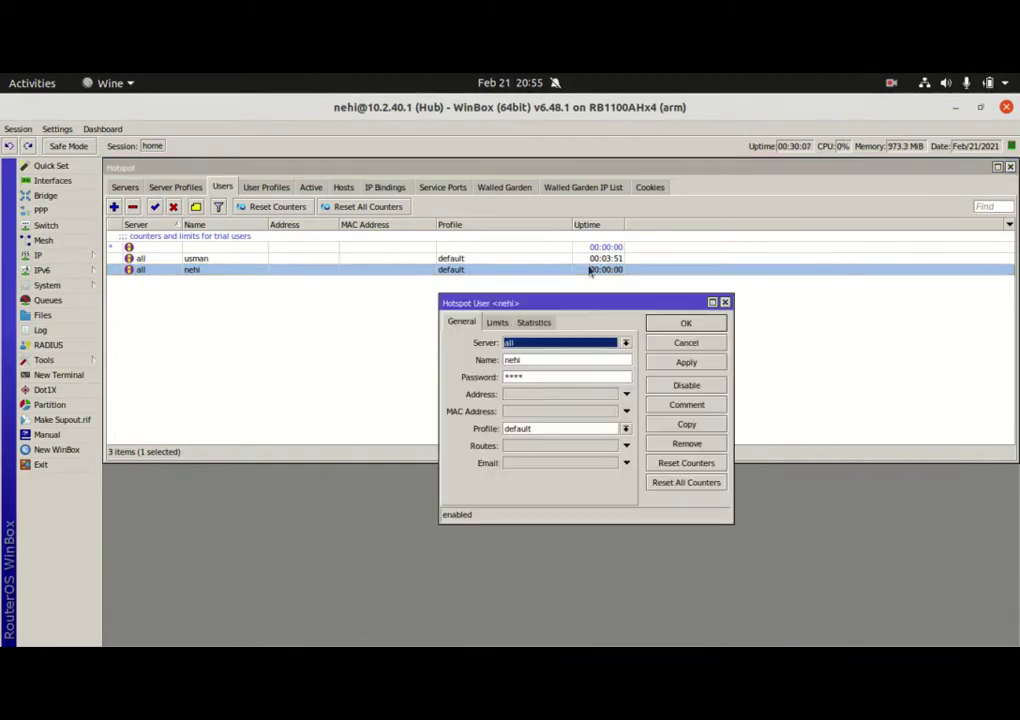
pyautogui.click(532, 322)
pyautogui.click(497, 322)
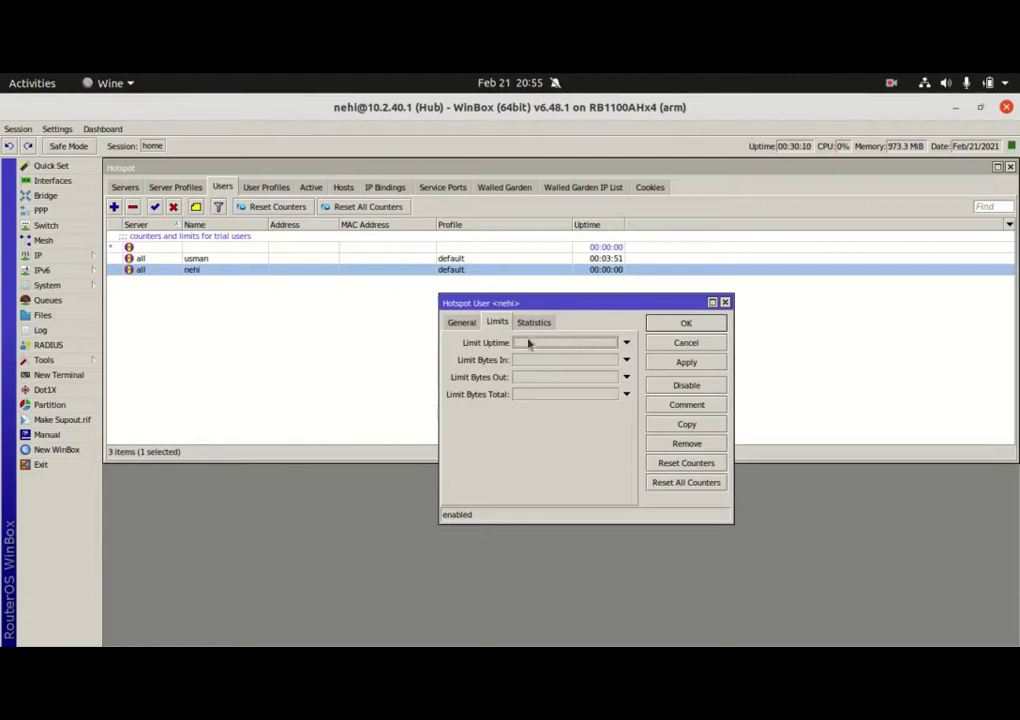
pyautogui.click(690, 345)
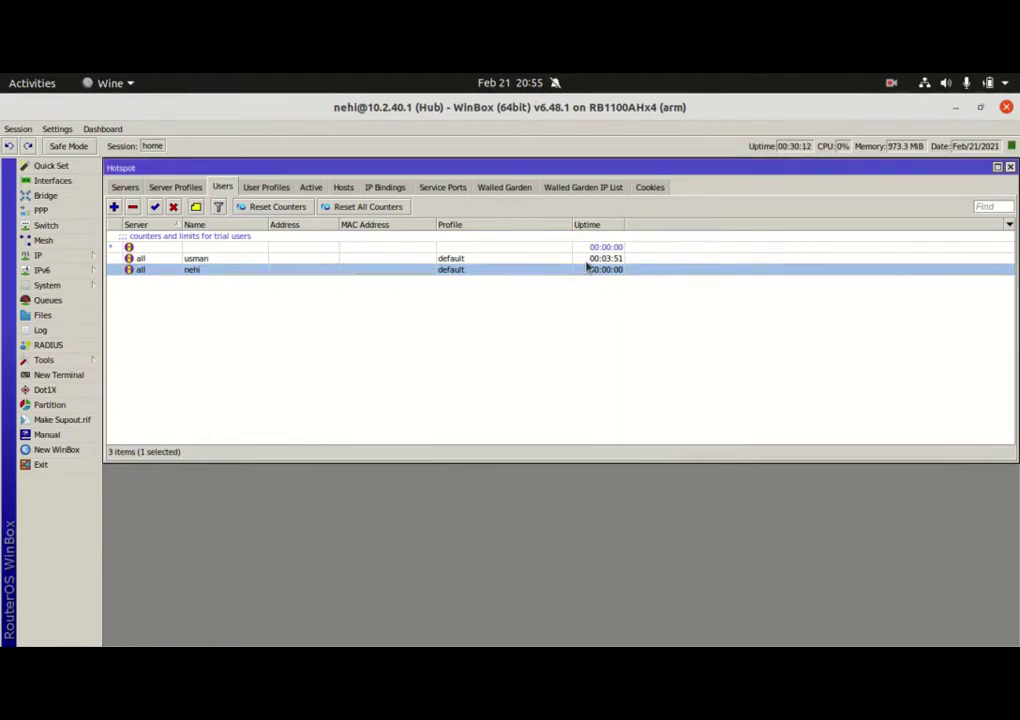
pyautogui.doubleClick(588, 259)
pyautogui.click(716, 342)
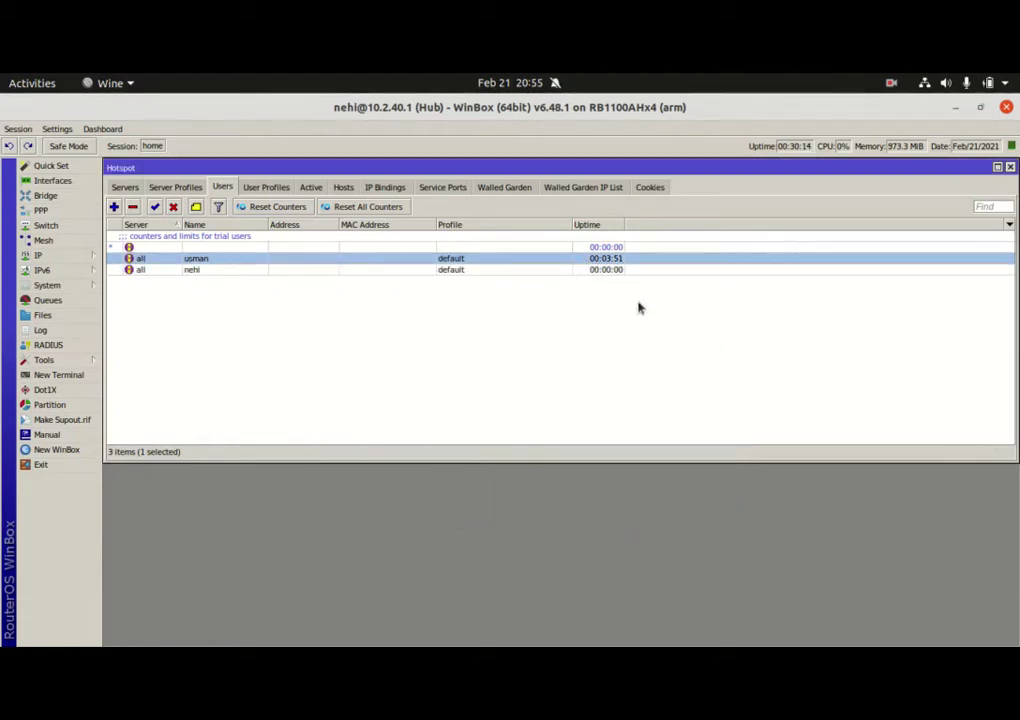
pyautogui.doubleClick(601, 272)
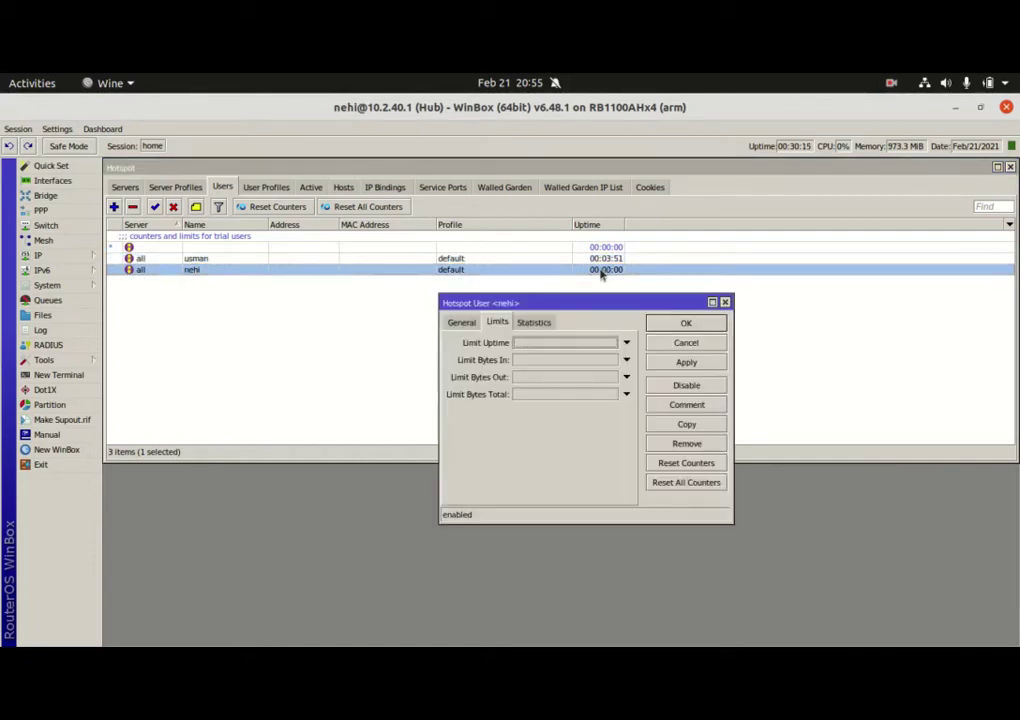
pyautogui.click(538, 322)
pyautogui.click(461, 322)
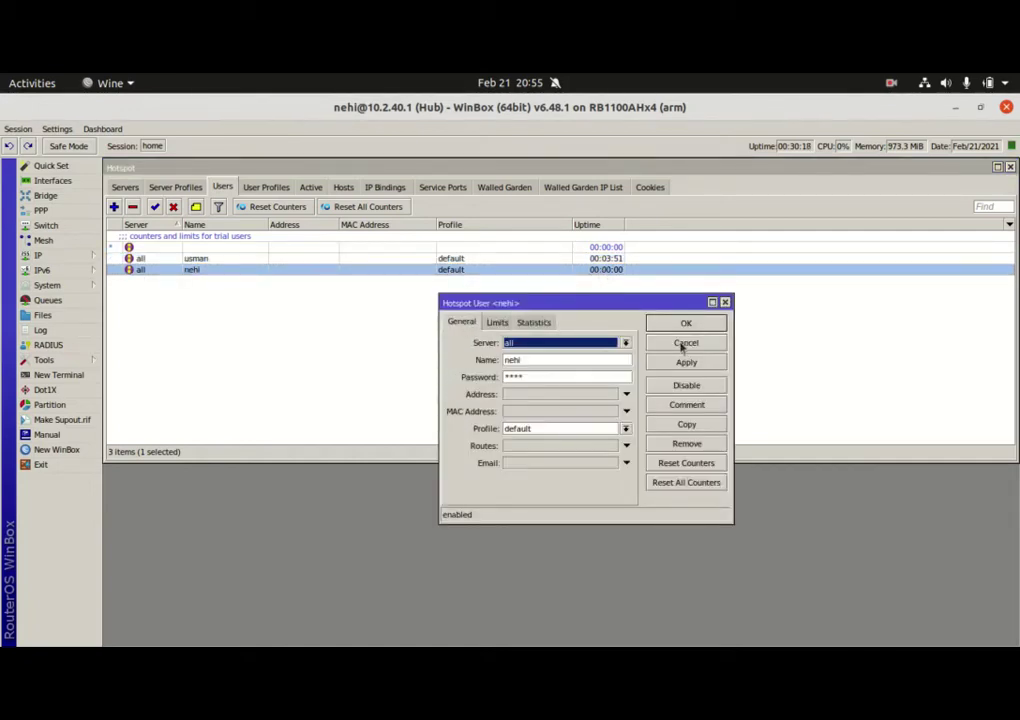
pyautogui.click(686, 342)
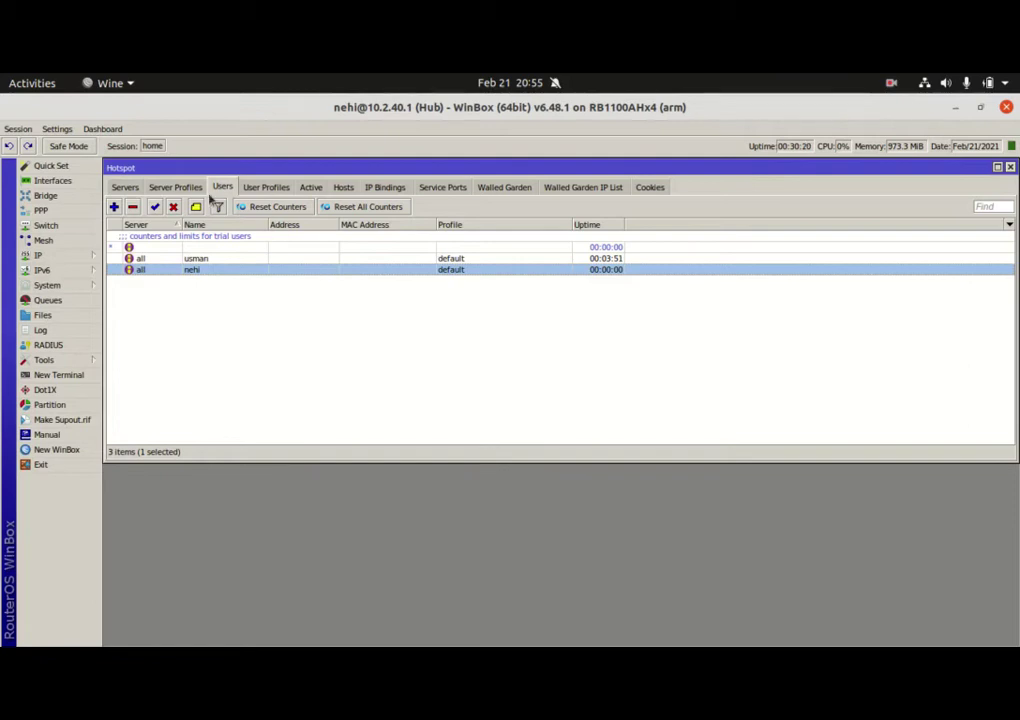
pyautogui.click(177, 189)
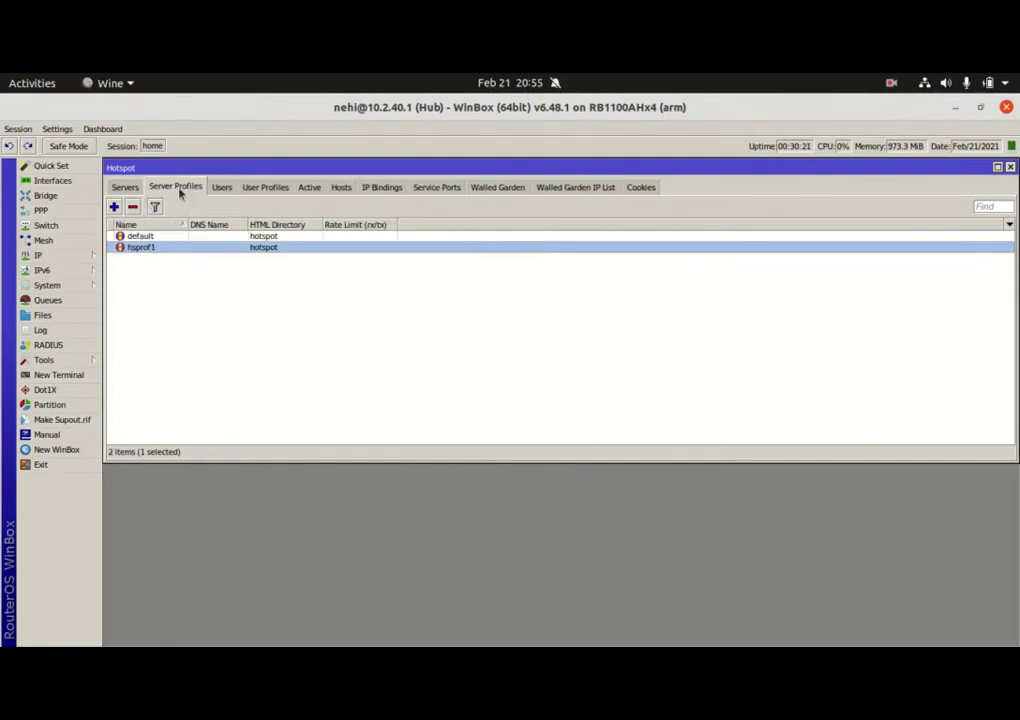
# Cycle through Servers, Users, Active and Hosts, ending on User Profiles showing only default
pyautogui.click(125, 188)
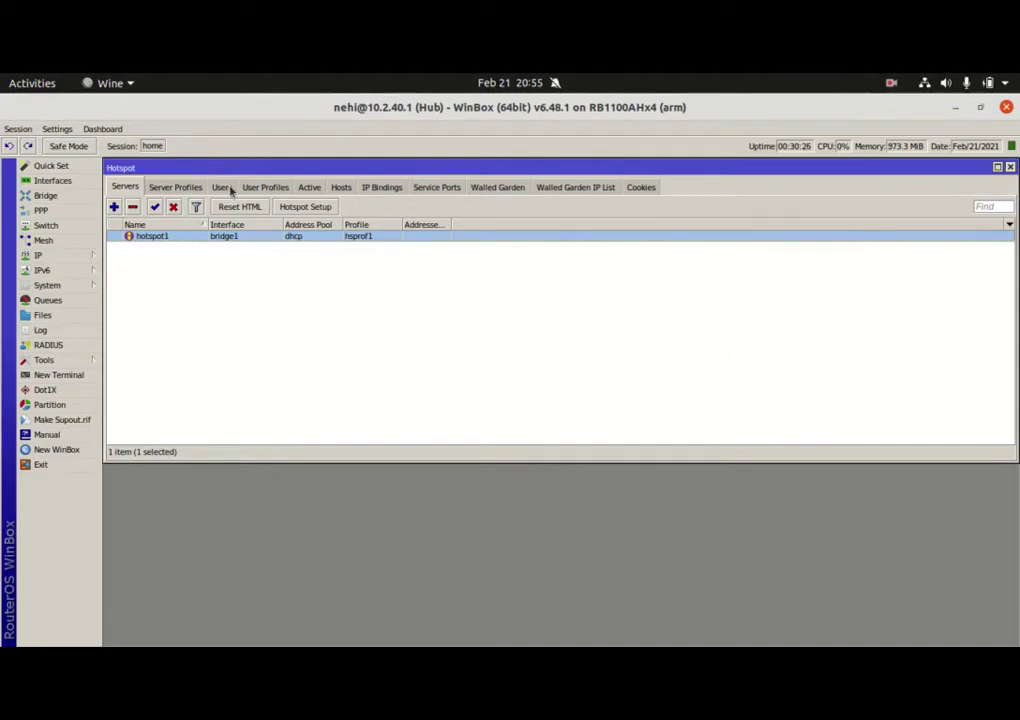
pyautogui.click(222, 188)
pyautogui.click(316, 189)
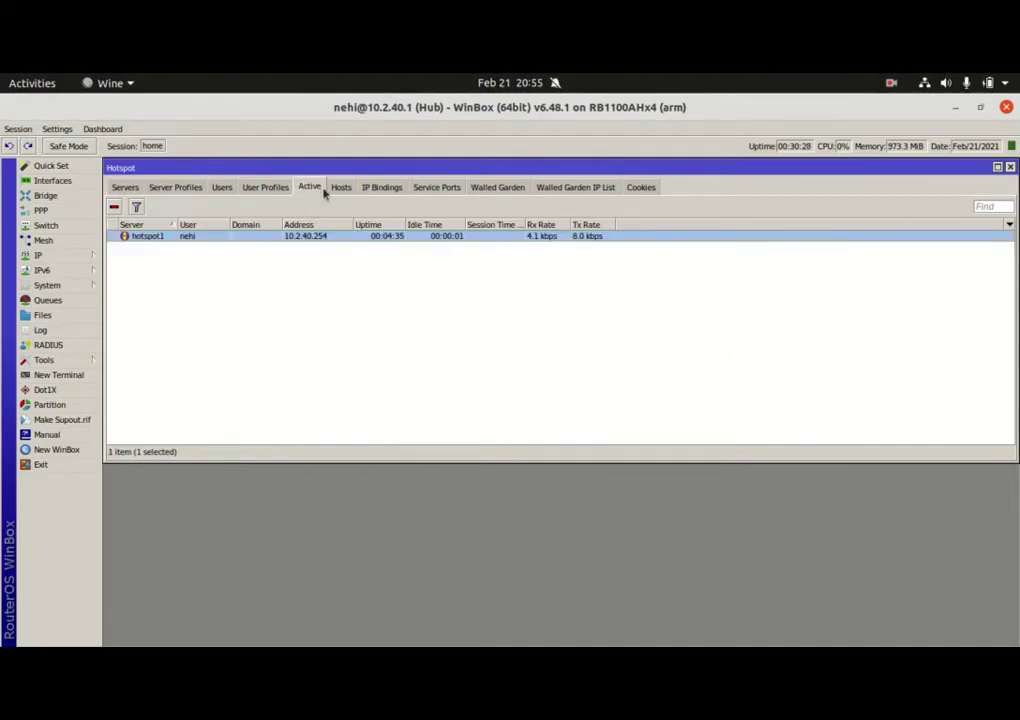
pyautogui.click(341, 189)
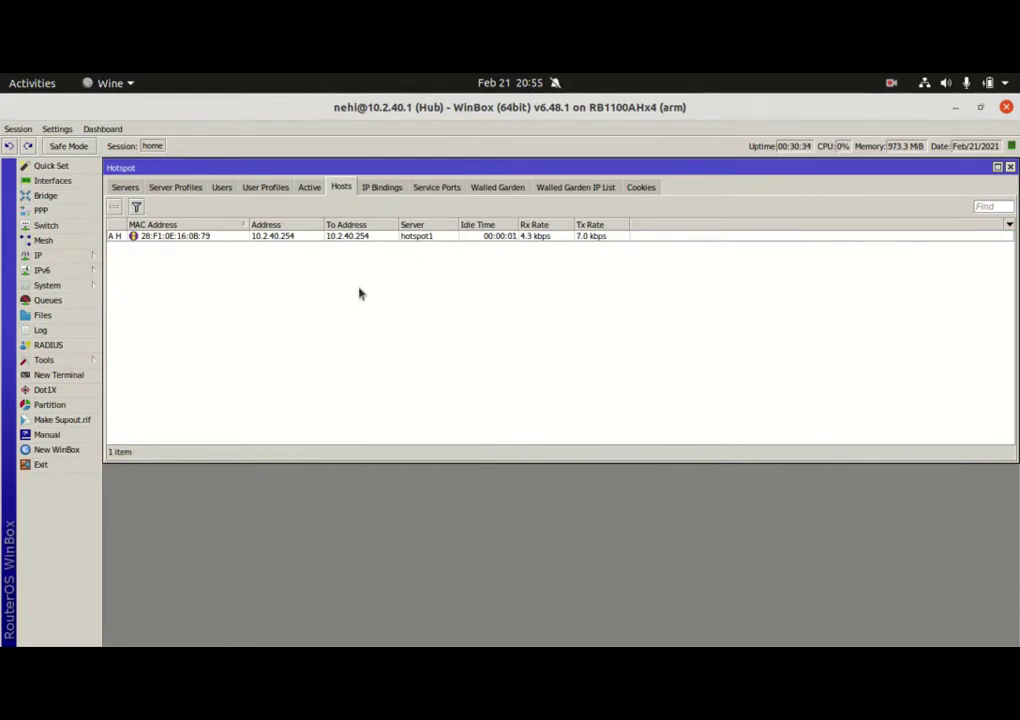
pyautogui.click(277, 189)
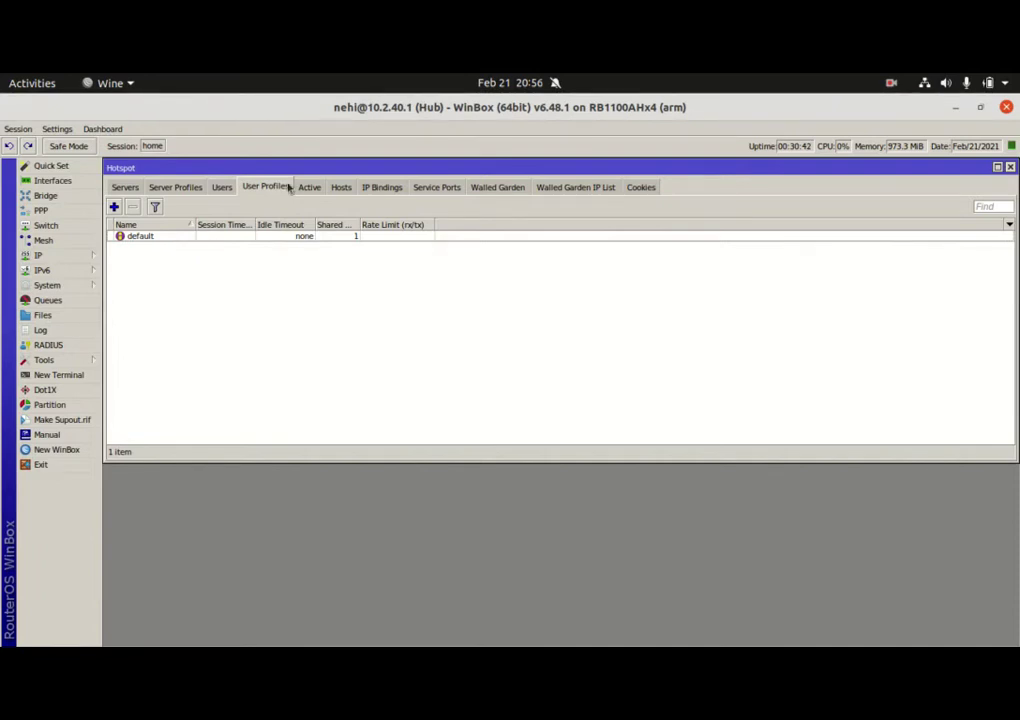
pyautogui.doubleClick(230, 237)
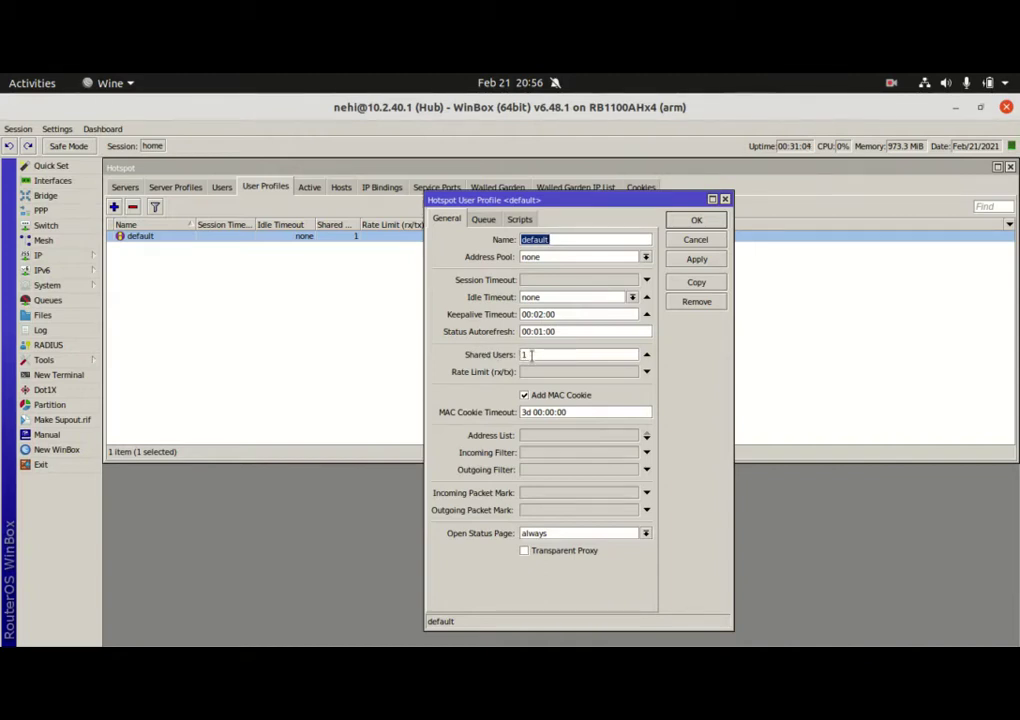
pyautogui.click(697, 240)
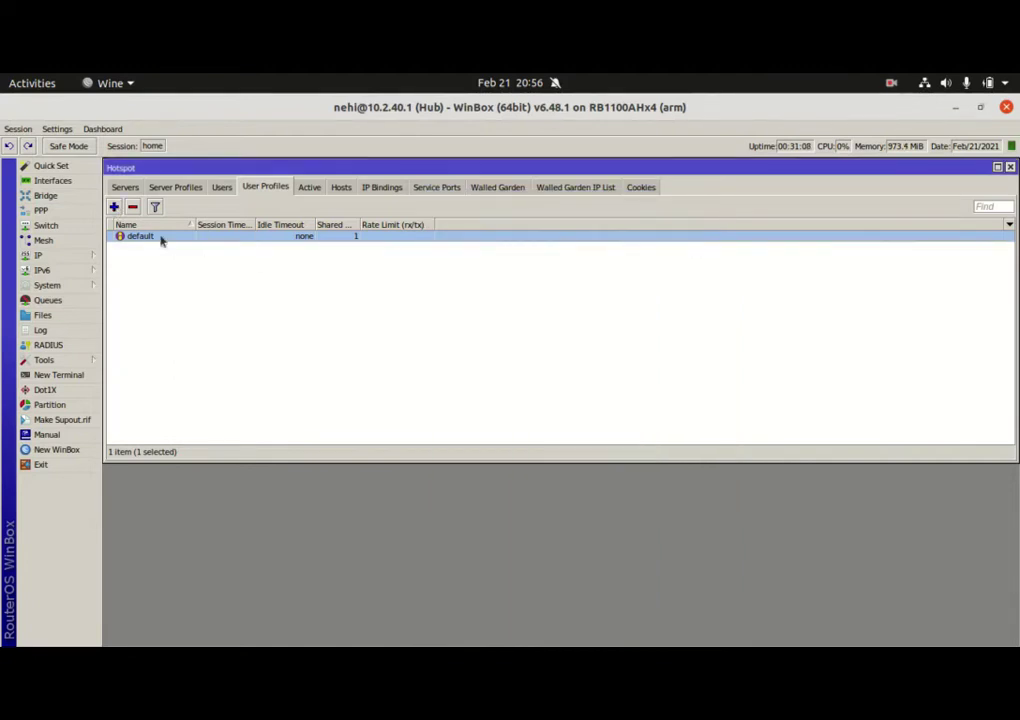
# Create user profile vc with Shared Users 5 and Rate Limit 1M/1M, then Apply and OK
pyautogui.click(115, 208)
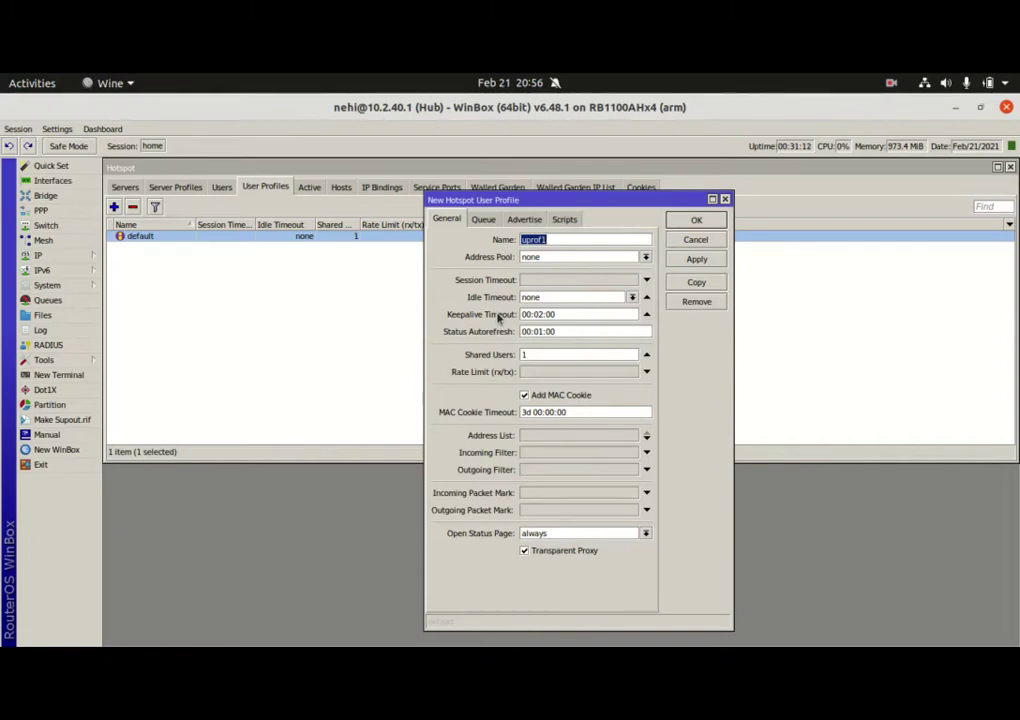
pyautogui.write('vc')
pyautogui.doubleClick(534, 354)
pyautogui.write('5')
pyautogui.doubleClick(532, 354)
pyautogui.click(533, 373)
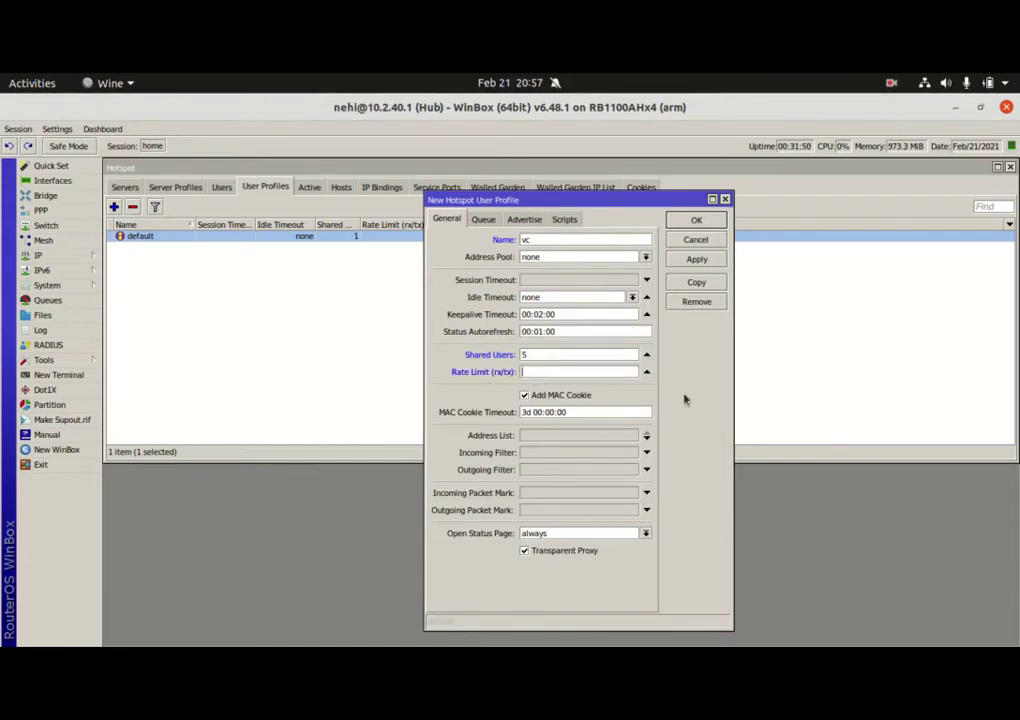
pyautogui.write('1M/1M')
pyautogui.press('Left')
pyautogui.click(646, 371)
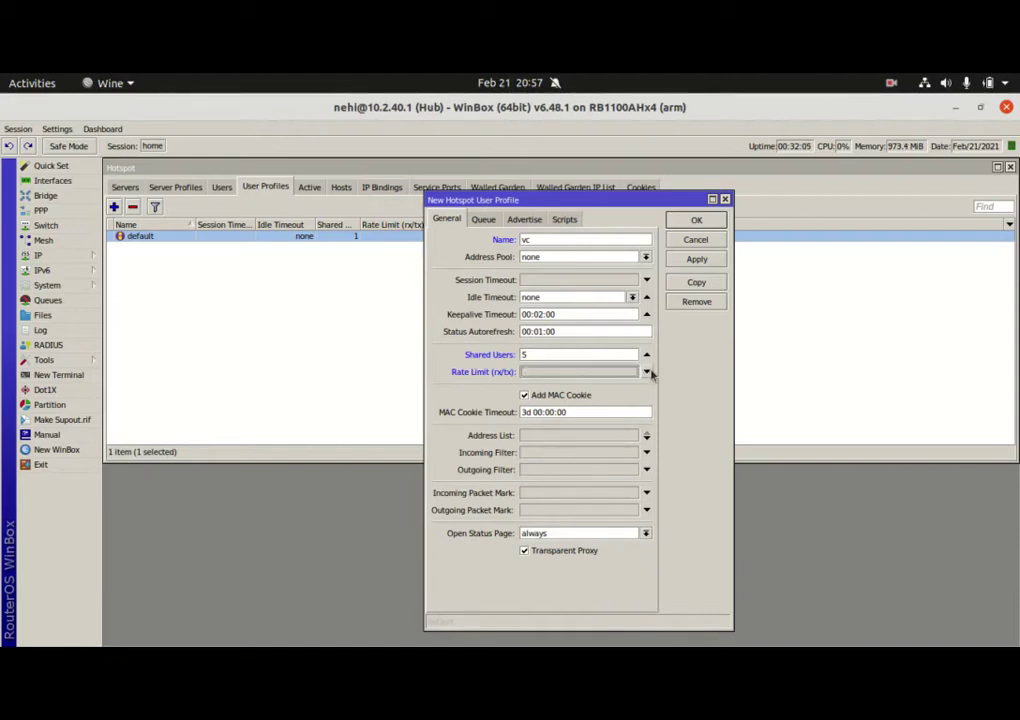
pyautogui.click(546, 376)
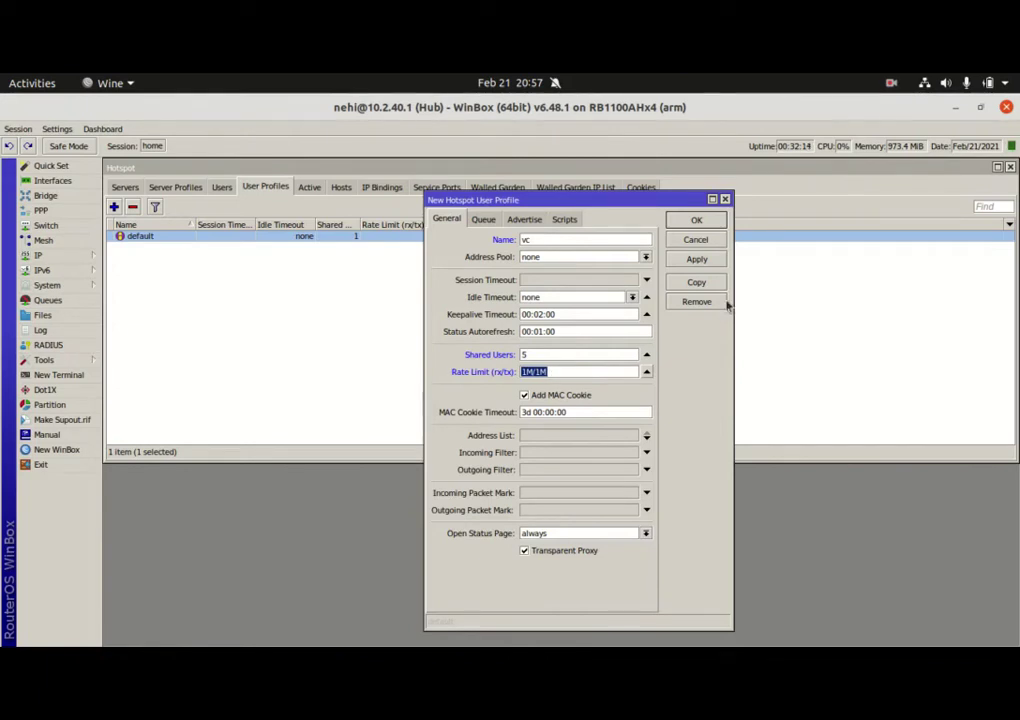
pyautogui.click(703, 262)
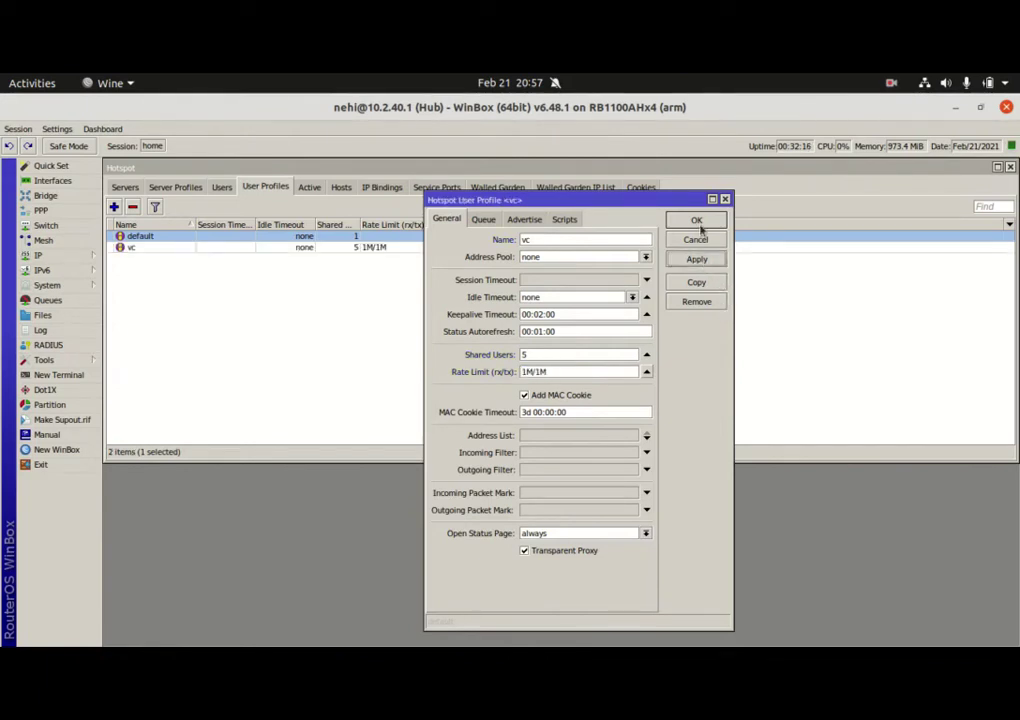
pyautogui.click(698, 219)
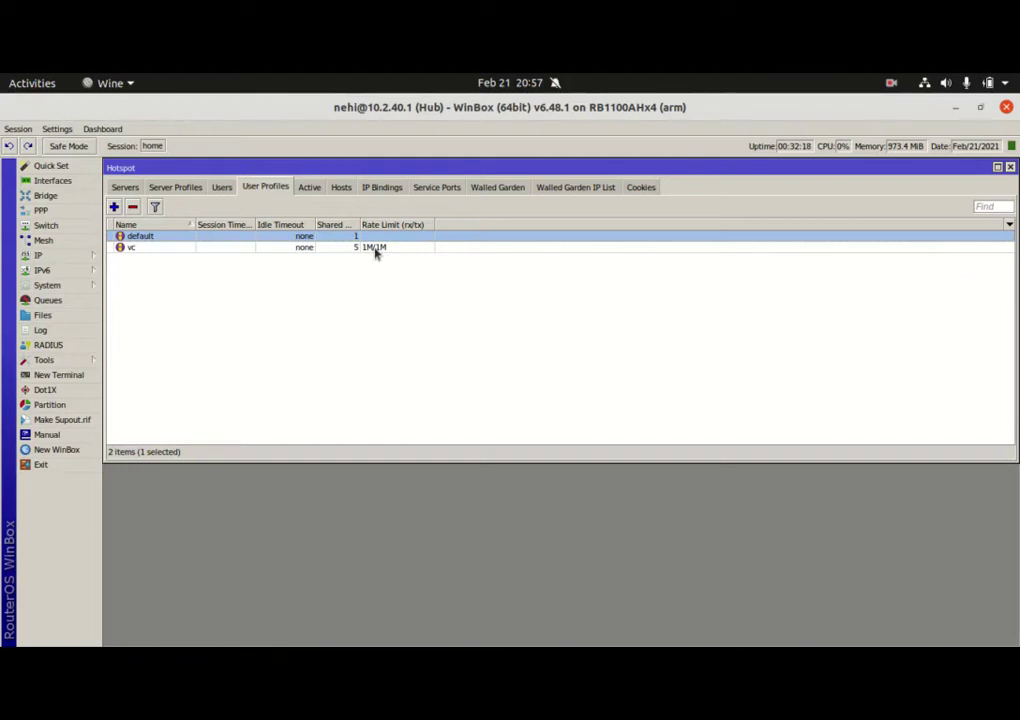
# Create profile dvc with Shared Users 5 and Rate Limit 900K/900K, then Apply and OK
pyautogui.click(113, 206)
pyautogui.write('dvc')
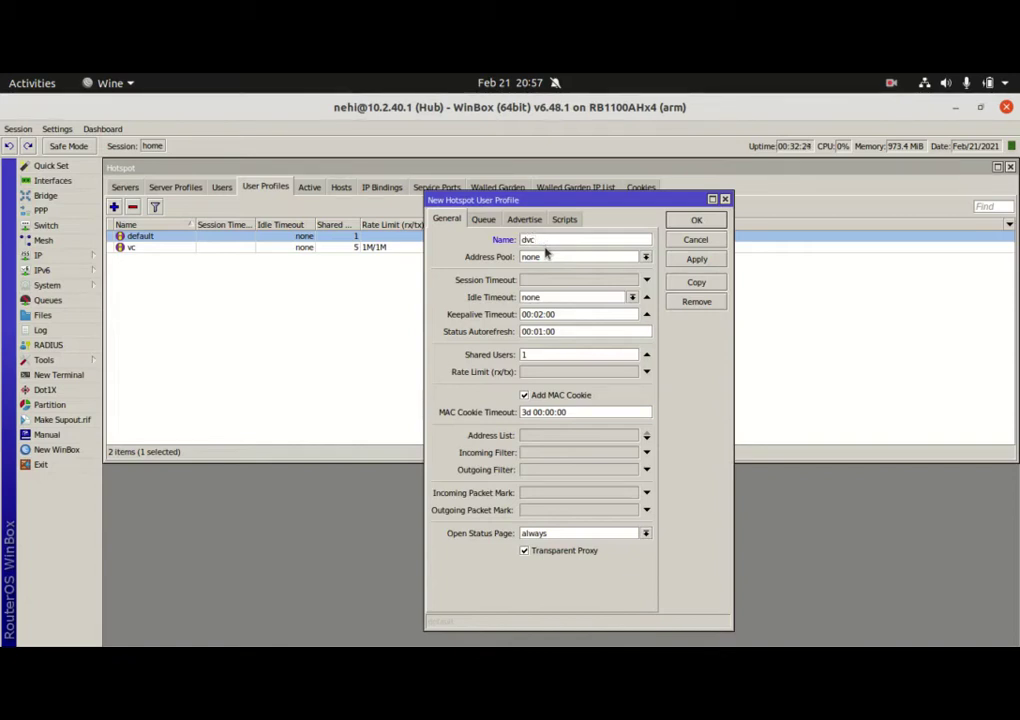
pyautogui.moveTo(558, 354); pyautogui.dragTo(521, 357)
pyautogui.write('5')
pyautogui.click(540, 375)
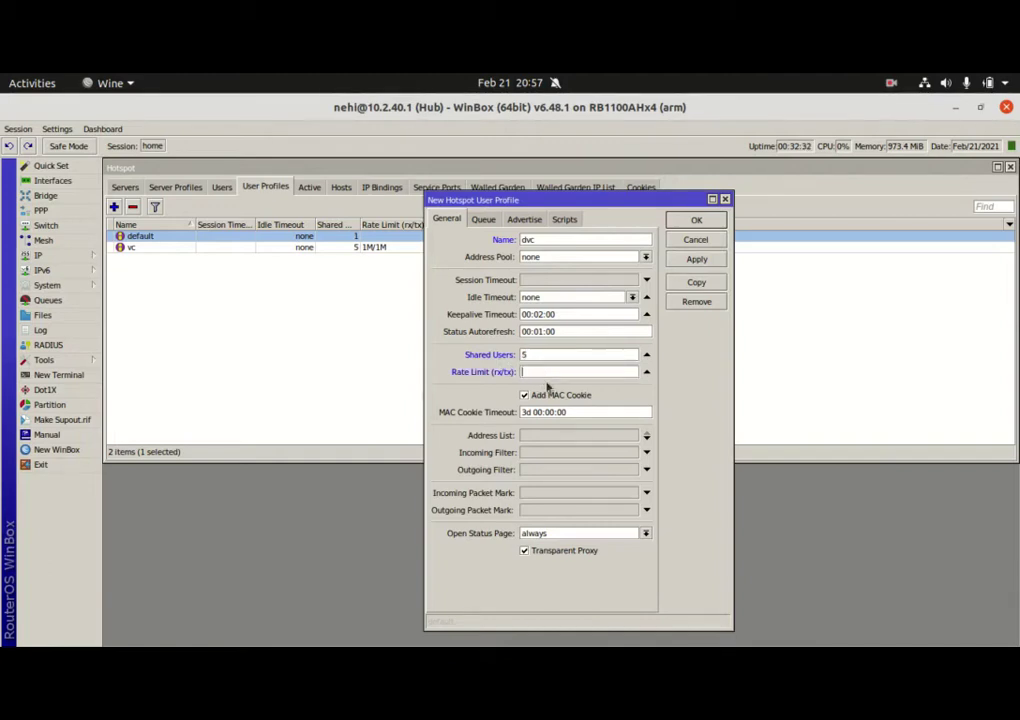
pyautogui.write('900K/900K')
pyautogui.click(697, 259)
pyautogui.click(702, 222)
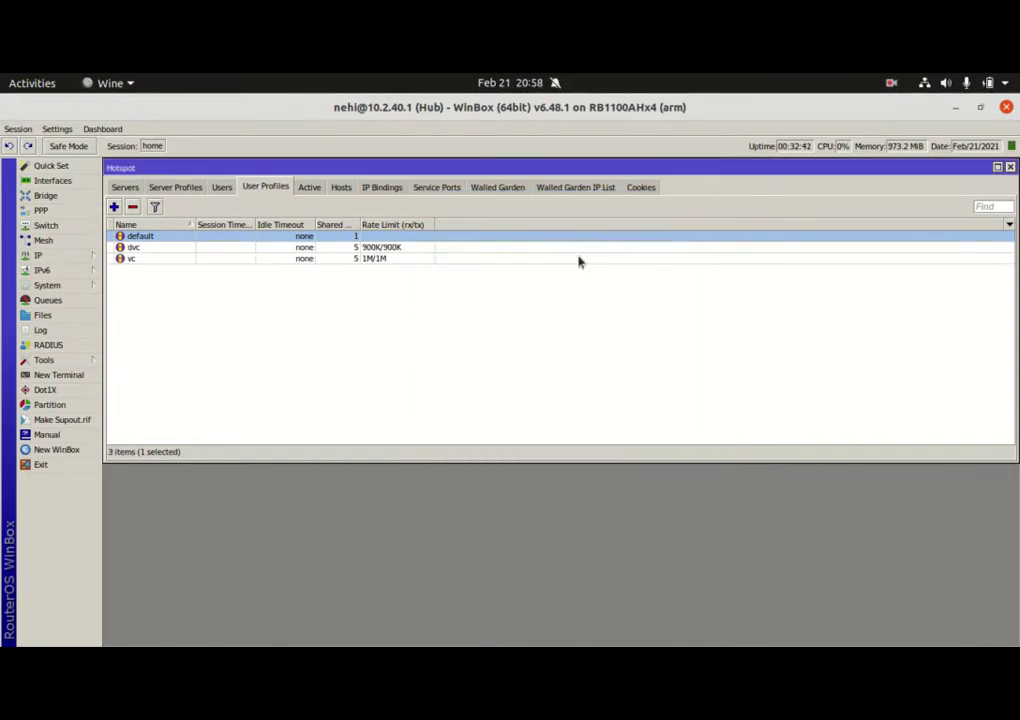
# Create profile SS with Shared Users 2 and Rate Limit 750K/750K, correcting a mistyped 500K/500
pyautogui.click(114, 207)
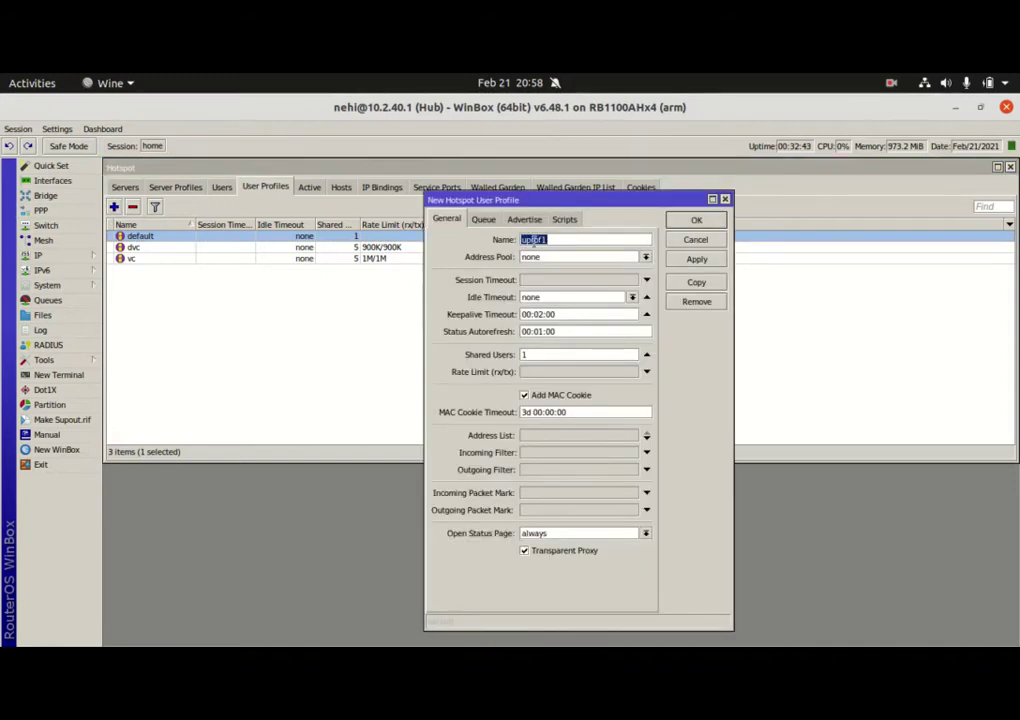
pyautogui.write('SS')
pyautogui.doubleClick(522, 355)
pyautogui.write('2')
pyautogui.click(537, 374)
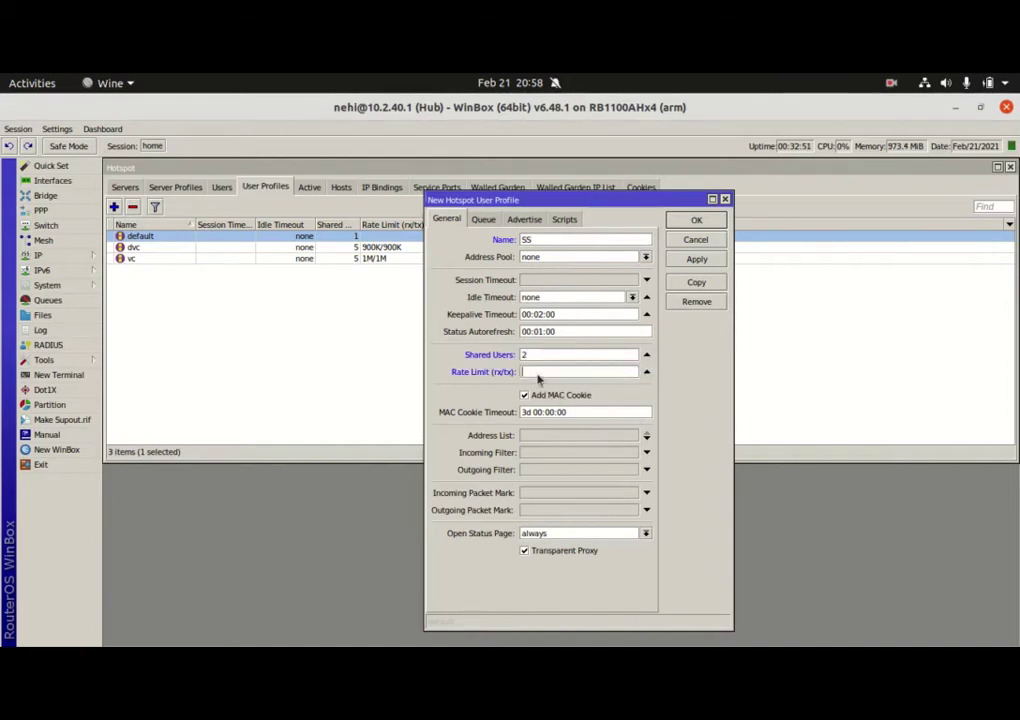
pyautogui.write('500')
pyautogui.write('K')
pyautogui.write('/500')
pyautogui.press('BackSpace')
pyautogui.press('BackSpace')
pyautogui.press('BackSpace')
pyautogui.press('BackSpace')
pyautogui.press('BackSpace')
pyautogui.press('BackSpace')
pyautogui.press('BackSpace')
pyautogui.press('BackSpace')
pyautogui.press('BackSpace')
pyautogui.click(537, 376)
pyautogui.write('750K/750K')
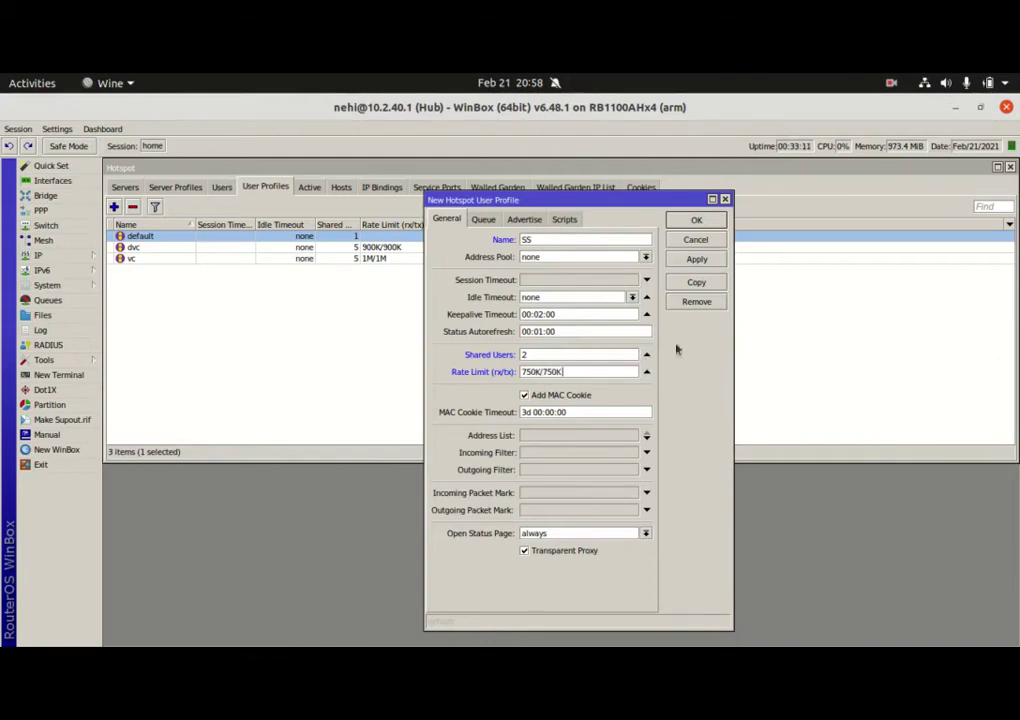
pyautogui.click(698, 259)
pyautogui.click(704, 221)
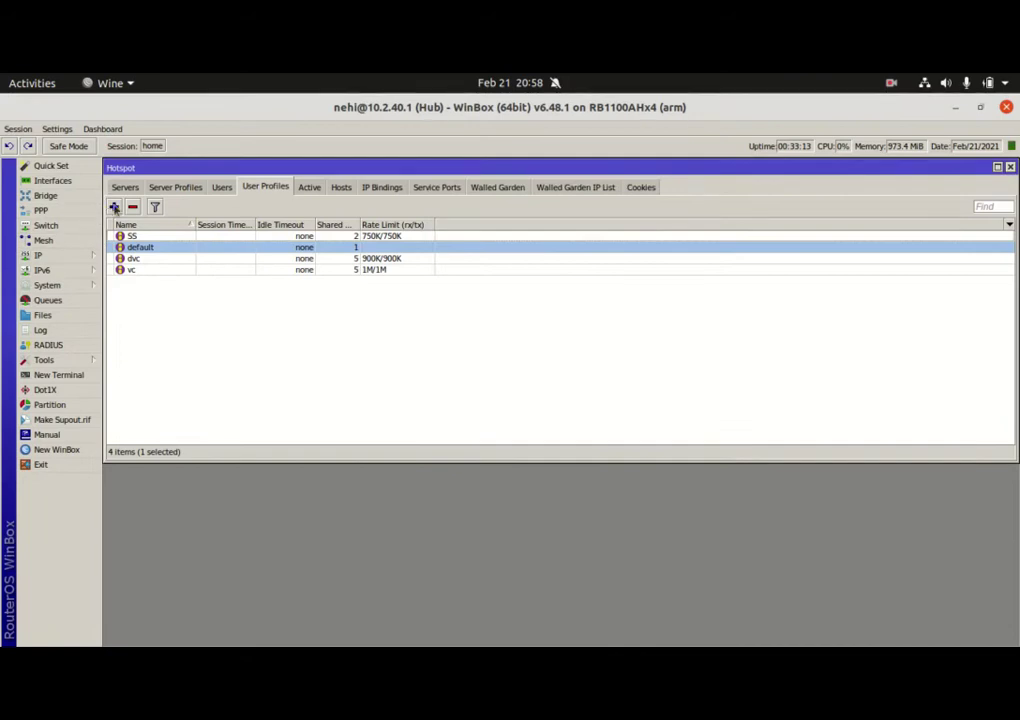
# Create profile students with the default 1 shared user and Rate Limit 500K/500K
pyautogui.click(114, 207)
pyautogui.write('students')
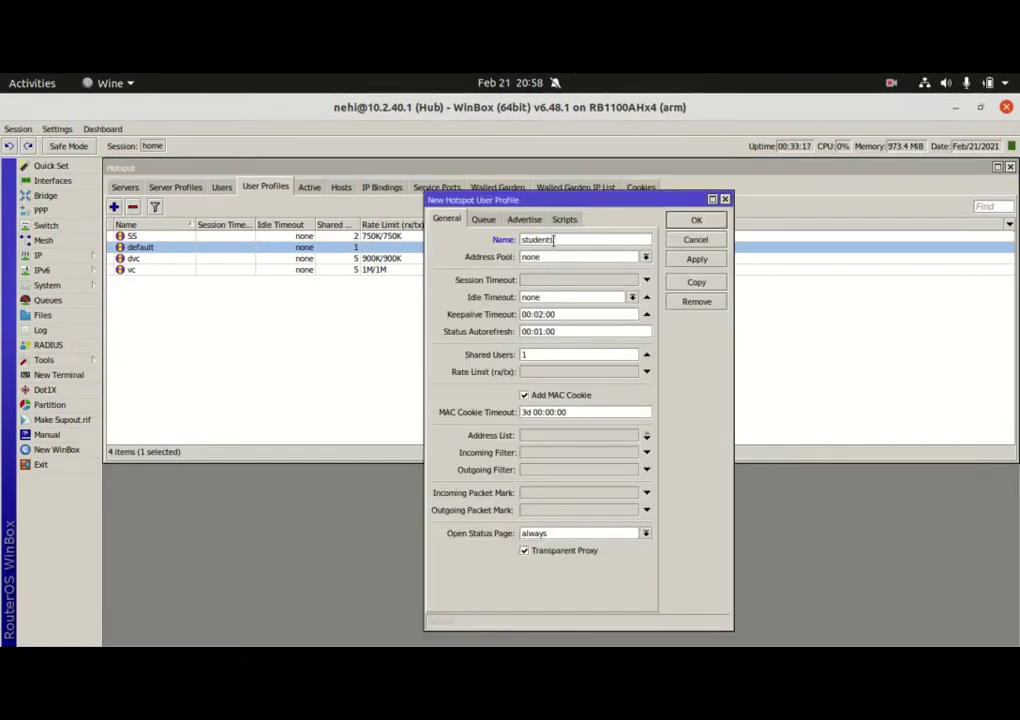
pyautogui.click(536, 373)
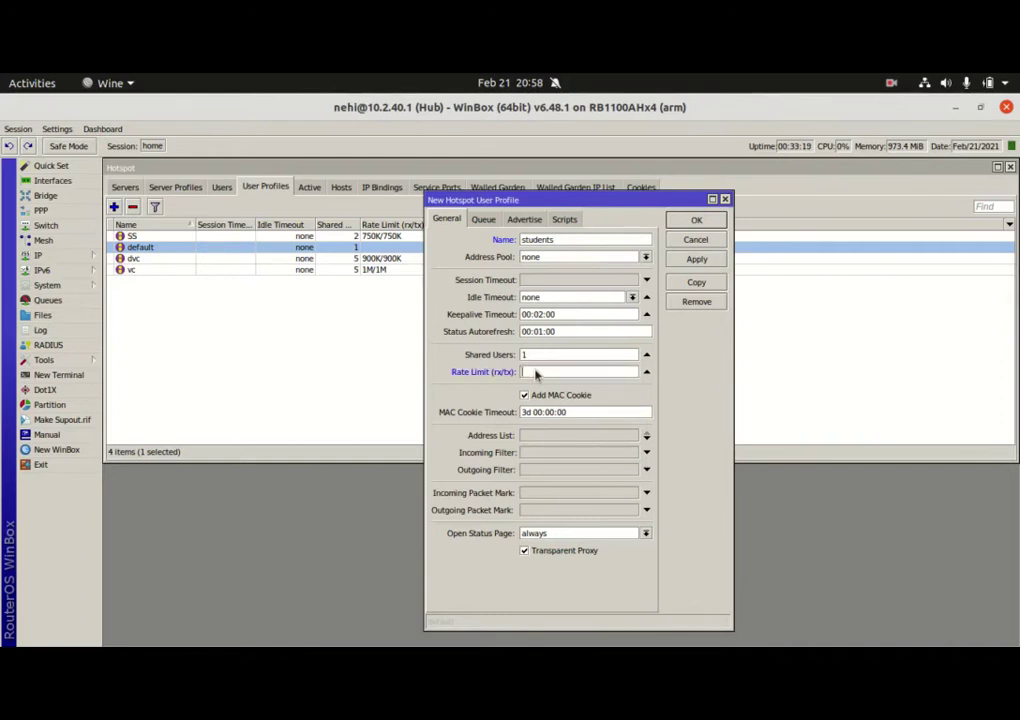
pyautogui.write('500K/500K')
pyautogui.click(694, 259)
pyautogui.click(704, 224)
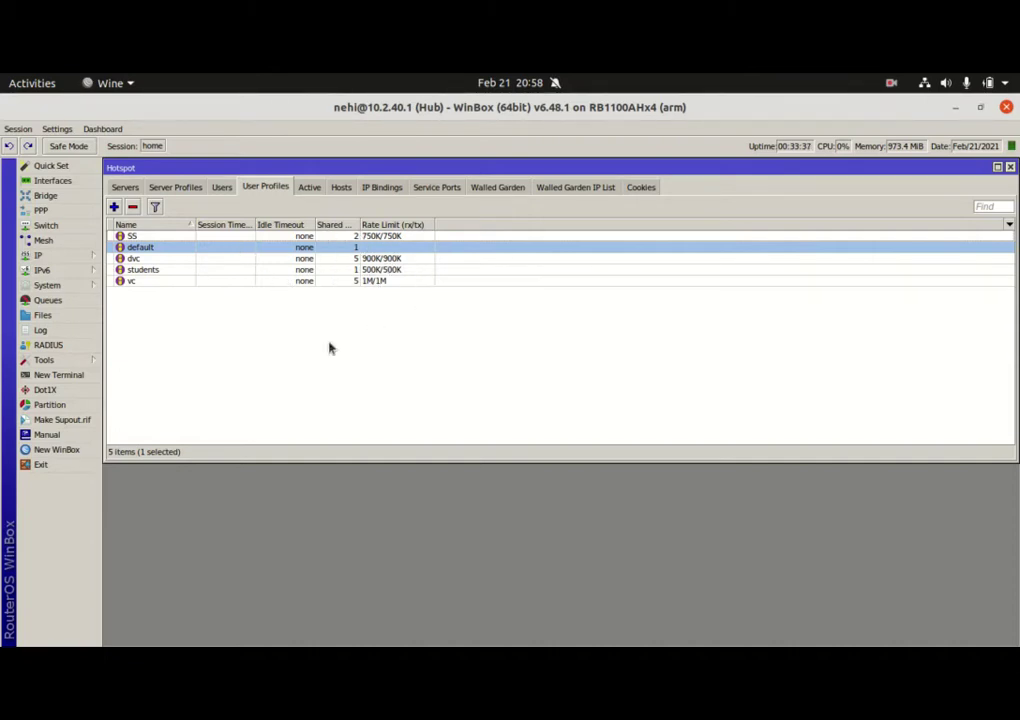
# Add hotspot user vc with a password, assigned to the vc profile
pyautogui.click(224, 189)
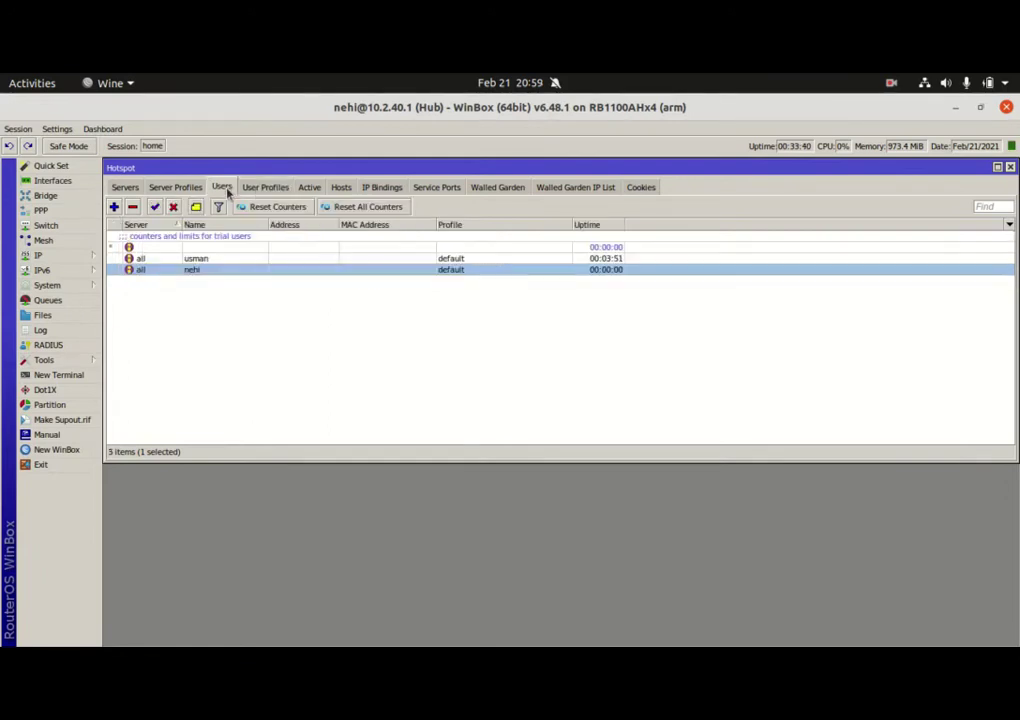
pyautogui.click(114, 207)
pyautogui.press('Tab')
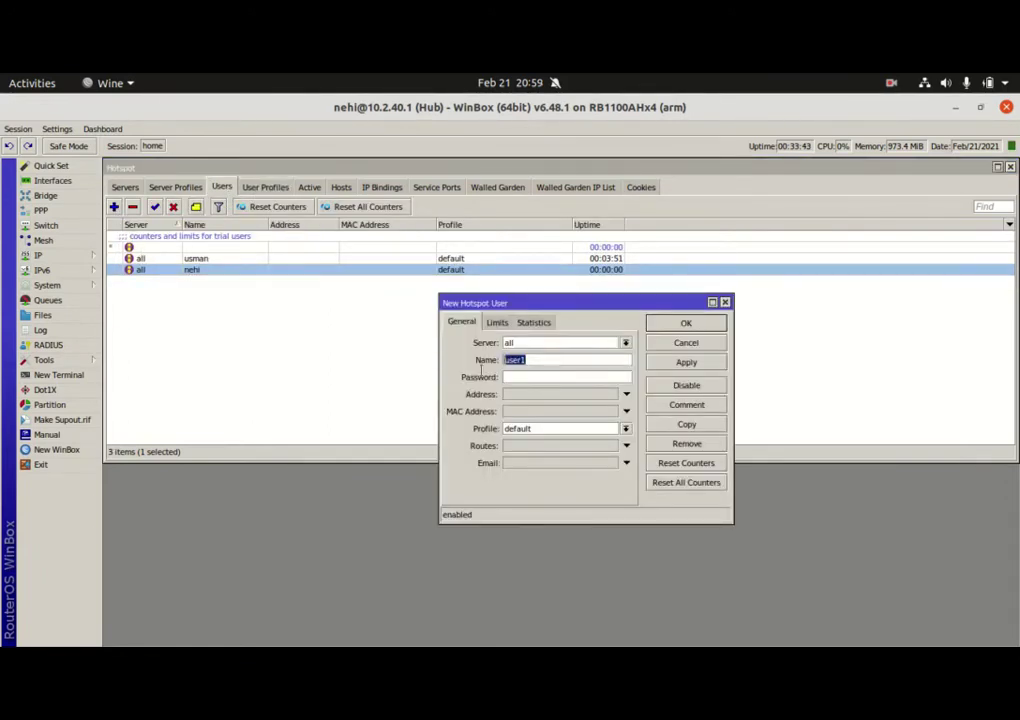
pyautogui.write('vc')
pyautogui.click(550, 378)
pyautogui.click(626, 429)
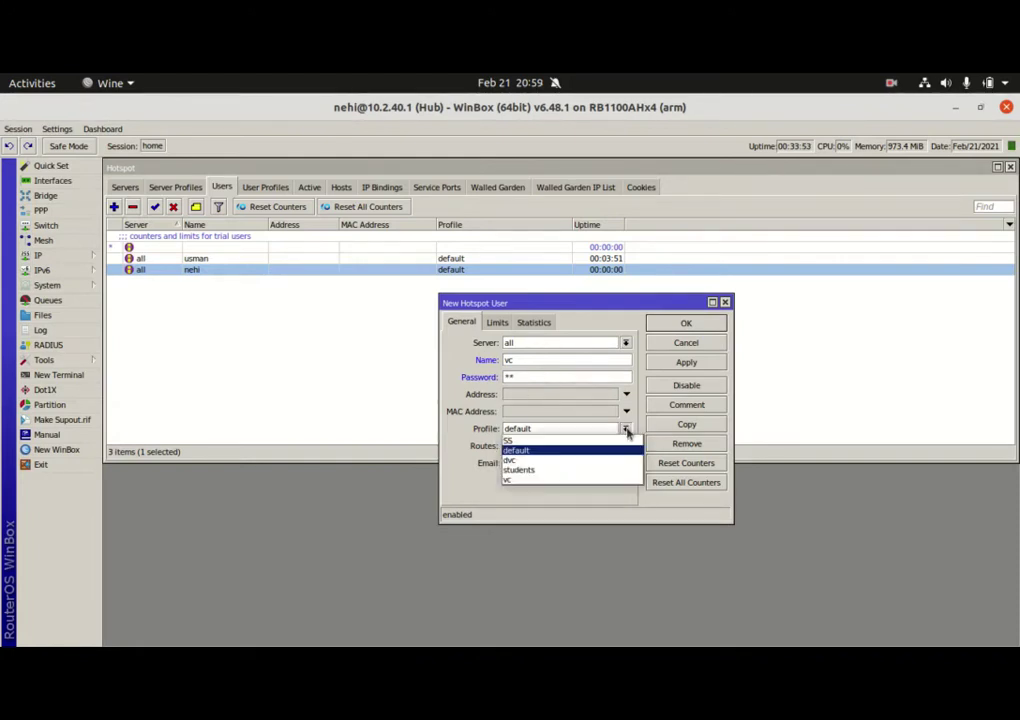
pyautogui.click(533, 481)
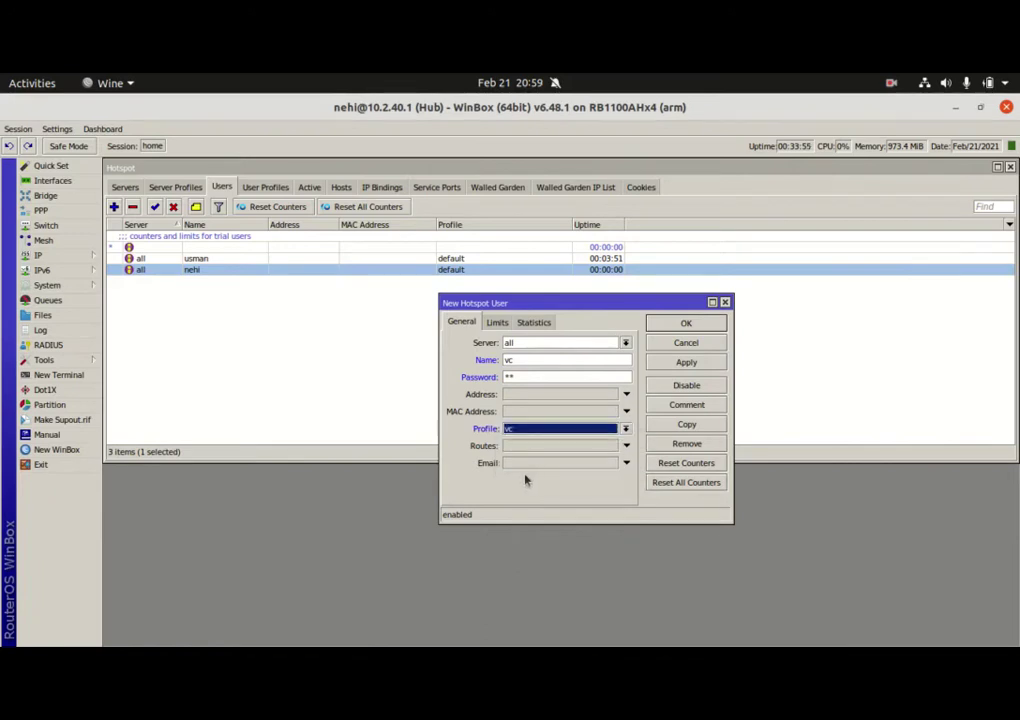
pyautogui.click(686, 362)
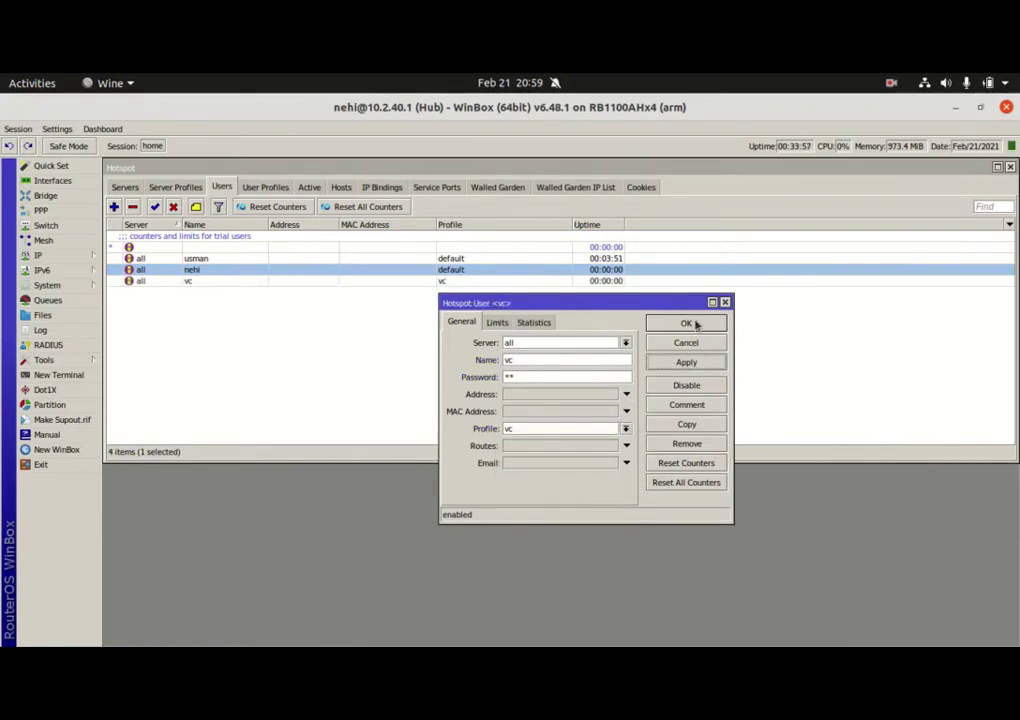
pyautogui.click(686, 323)
# Add hotspot user student assigned to the students profile
pyautogui.click(114, 207)
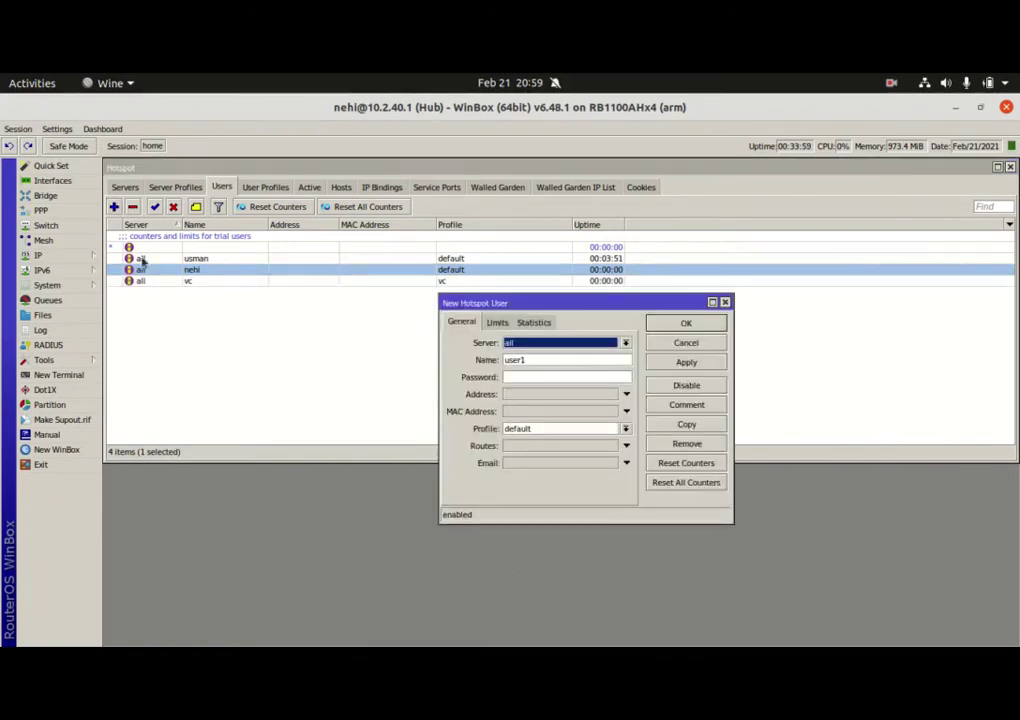
pyautogui.click(564, 359)
pyautogui.moveTo(564, 359); pyautogui.dragTo(437, 364)
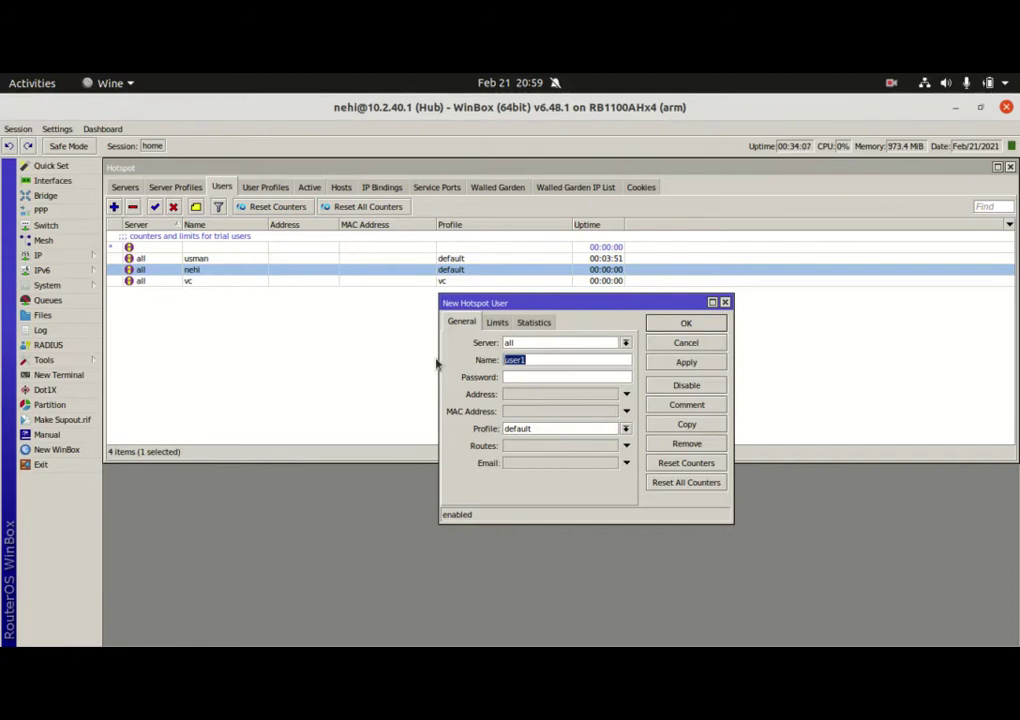
pyautogui.write('student')
pyautogui.click(537, 376)
pyautogui.click(626, 429)
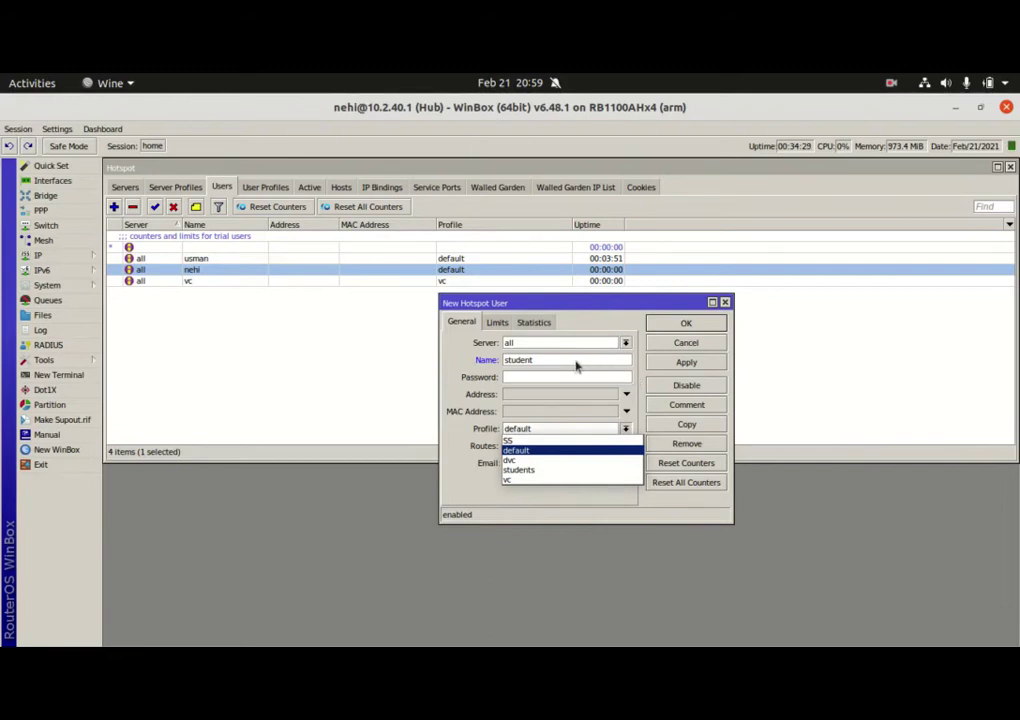
pyautogui.click(533, 470)
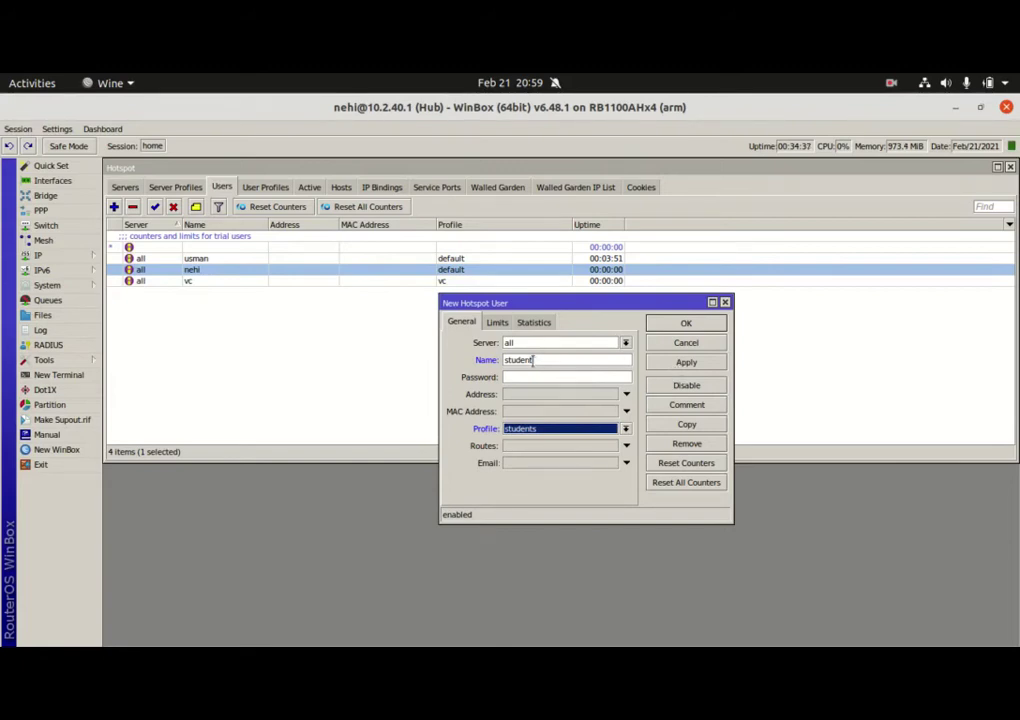
pyautogui.click(684, 361)
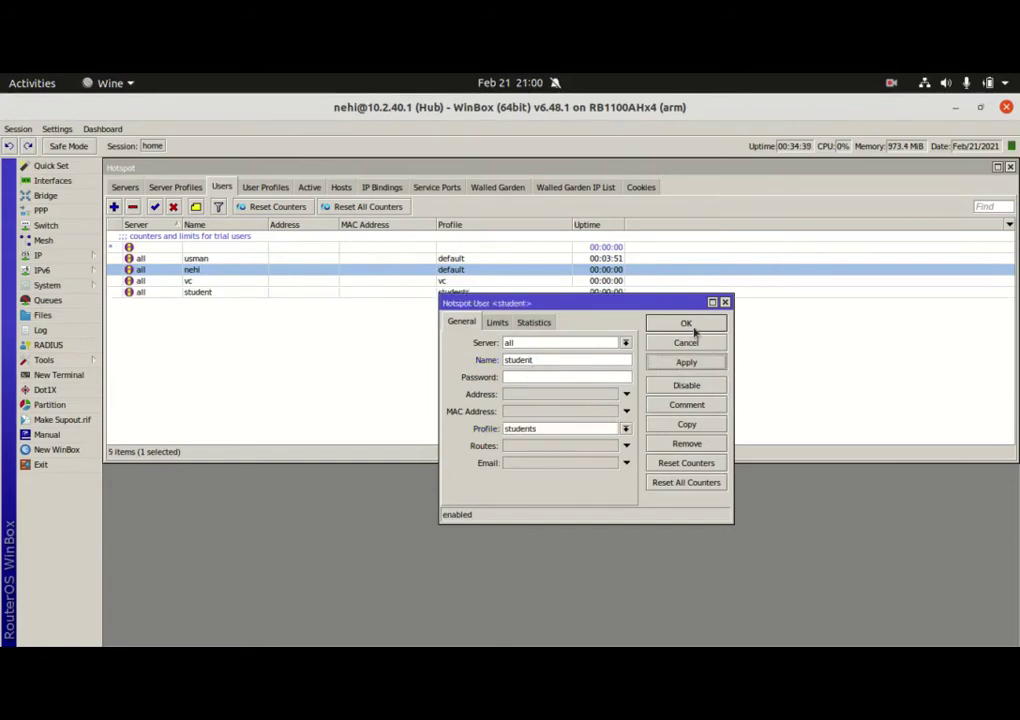
pyautogui.click(686, 324)
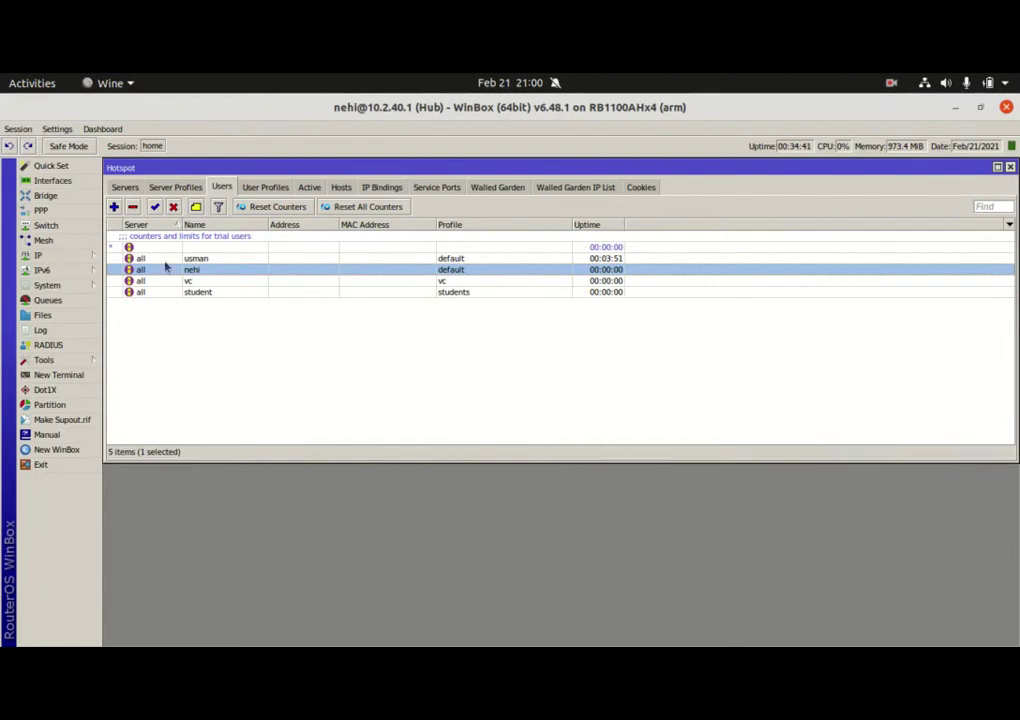
# Change the students profile's Shared Users to 100 and apply it
pyautogui.click(265, 187)
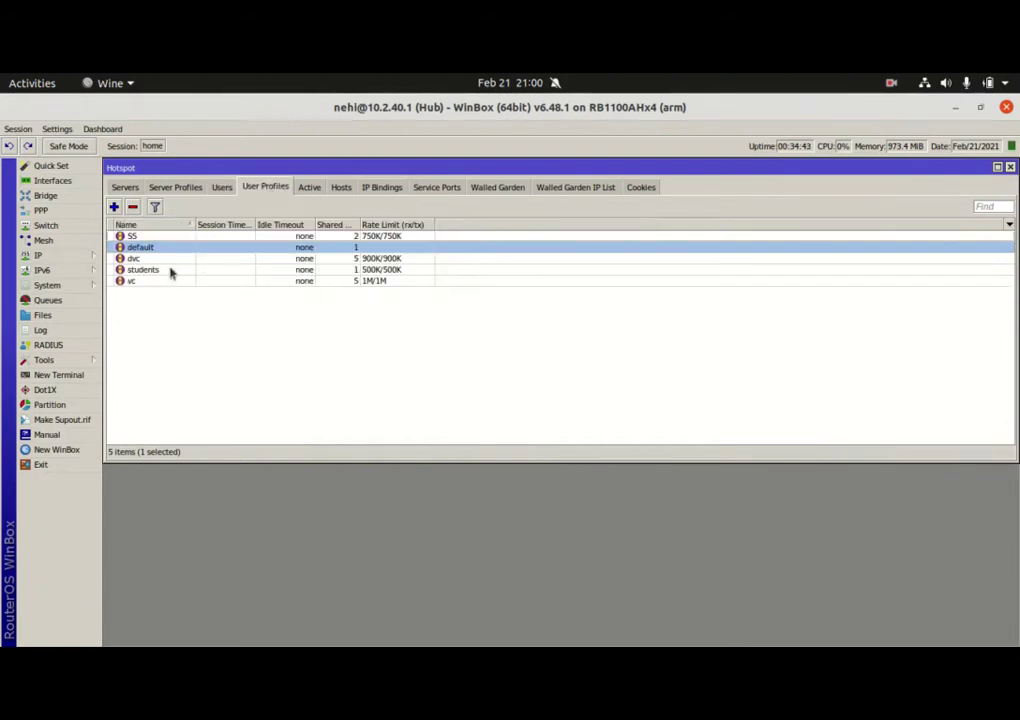
pyautogui.doubleClick(166, 270)
pyautogui.click(549, 355)
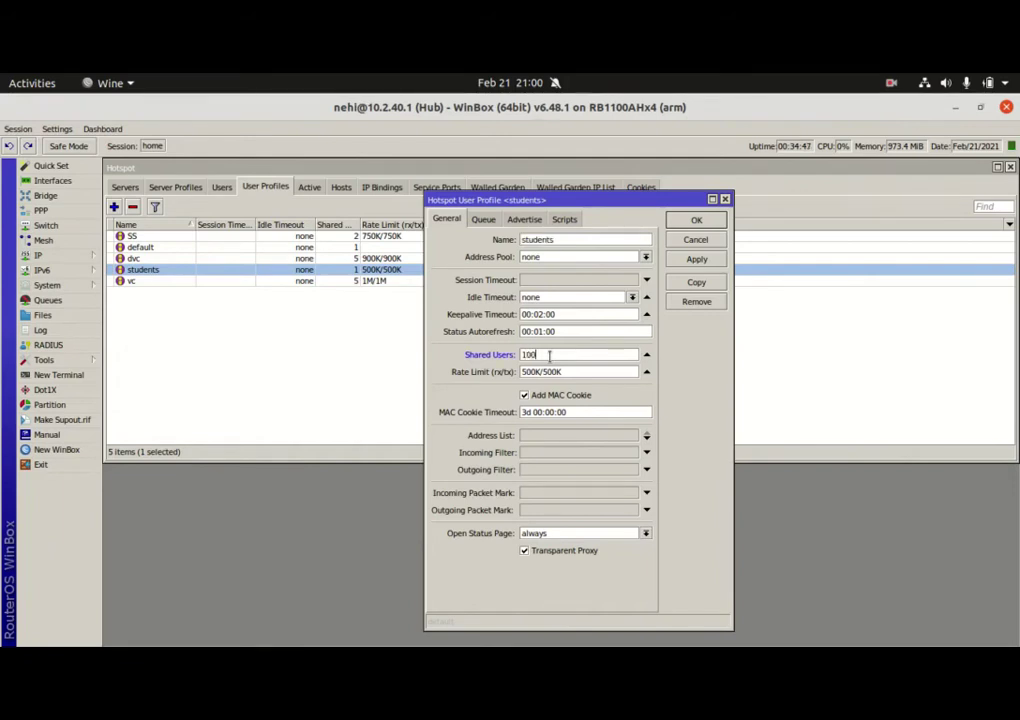
pyautogui.write('00')
pyautogui.click(697, 259)
pyautogui.click(699, 221)
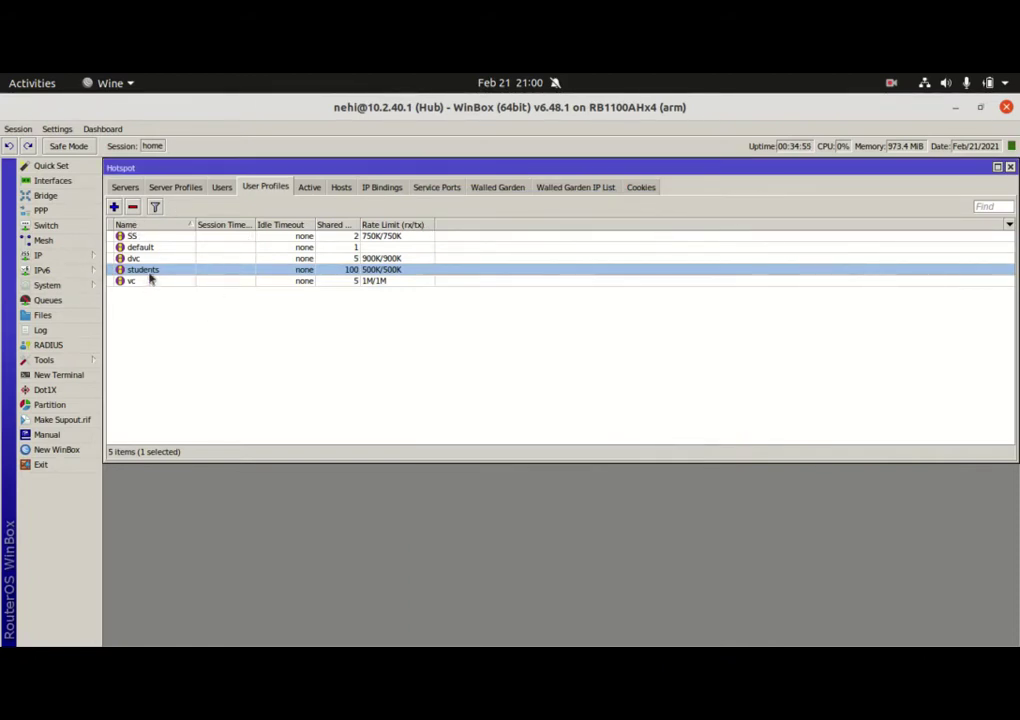
# Reopen the students profile to review its Queue and Advertise tabs, closing without changes
pyautogui.doubleClick(150, 271)
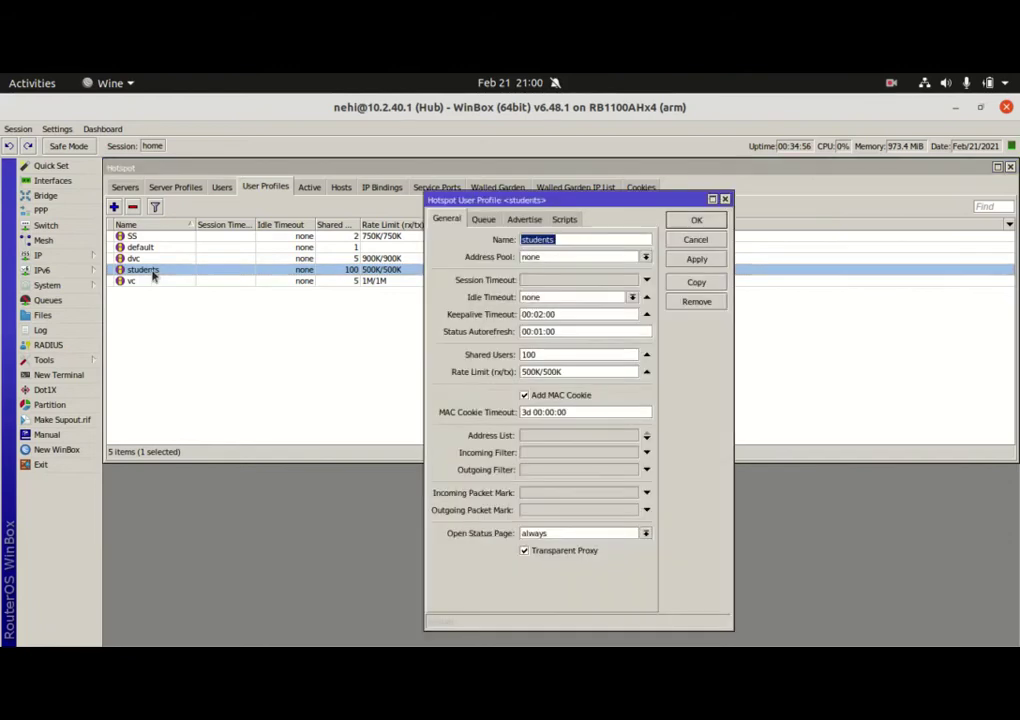
pyautogui.click(484, 220)
pyautogui.click(526, 220)
pyautogui.click(447, 219)
pyautogui.click(699, 241)
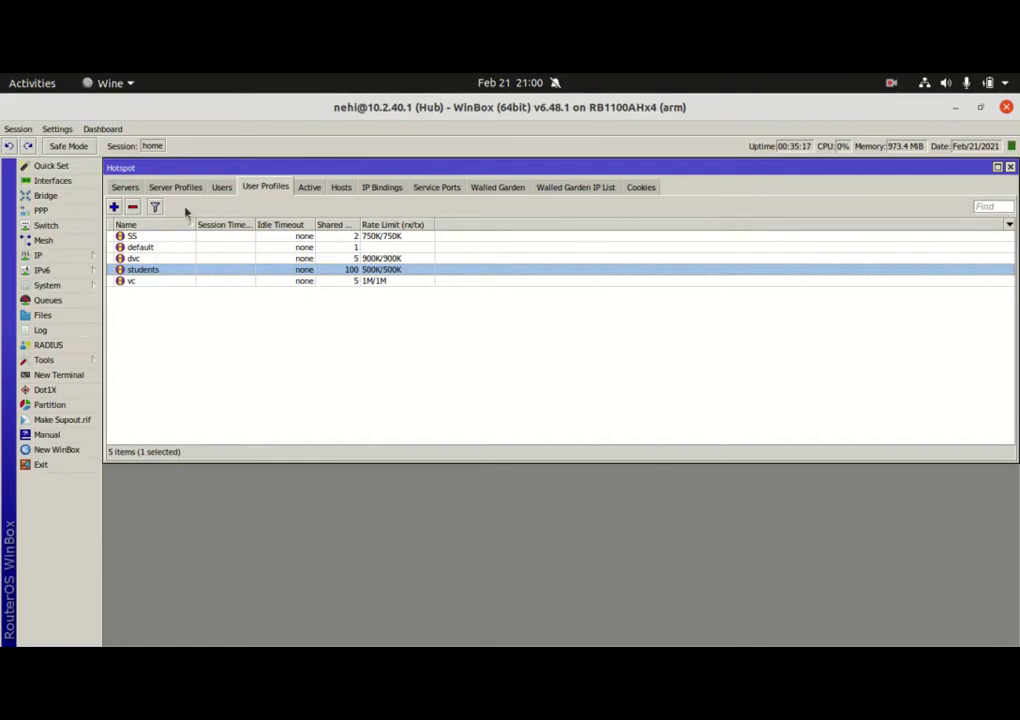
pyautogui.click(125, 187)
# Show the Hosts list with the single connected host at 10.2.40.254
pyautogui.click(222, 187)
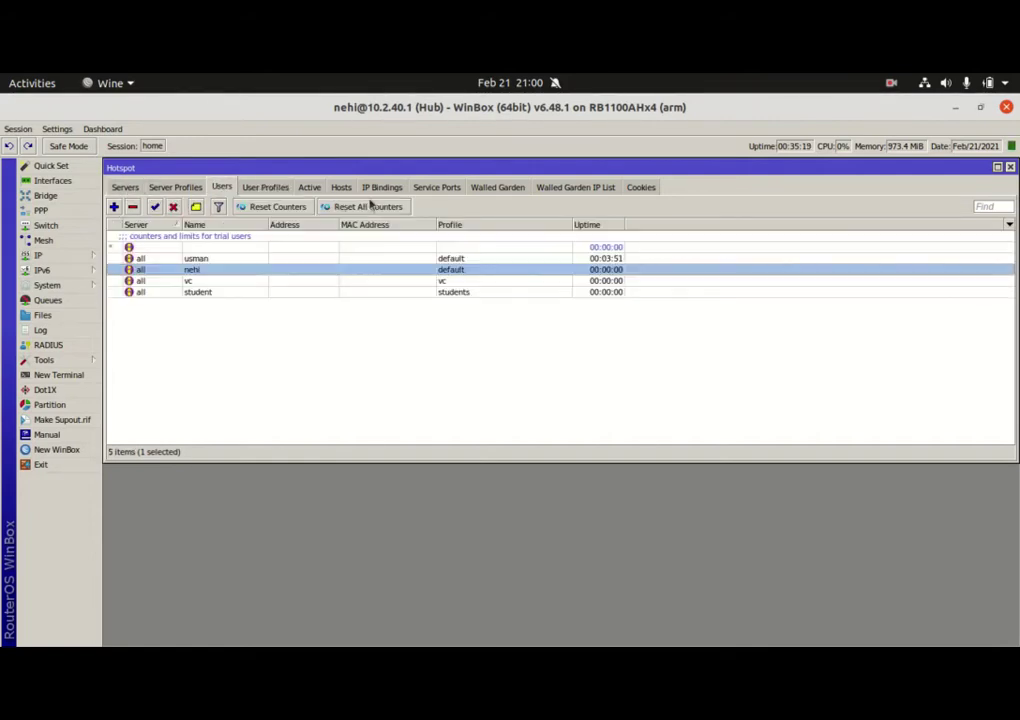
pyautogui.click(341, 187)
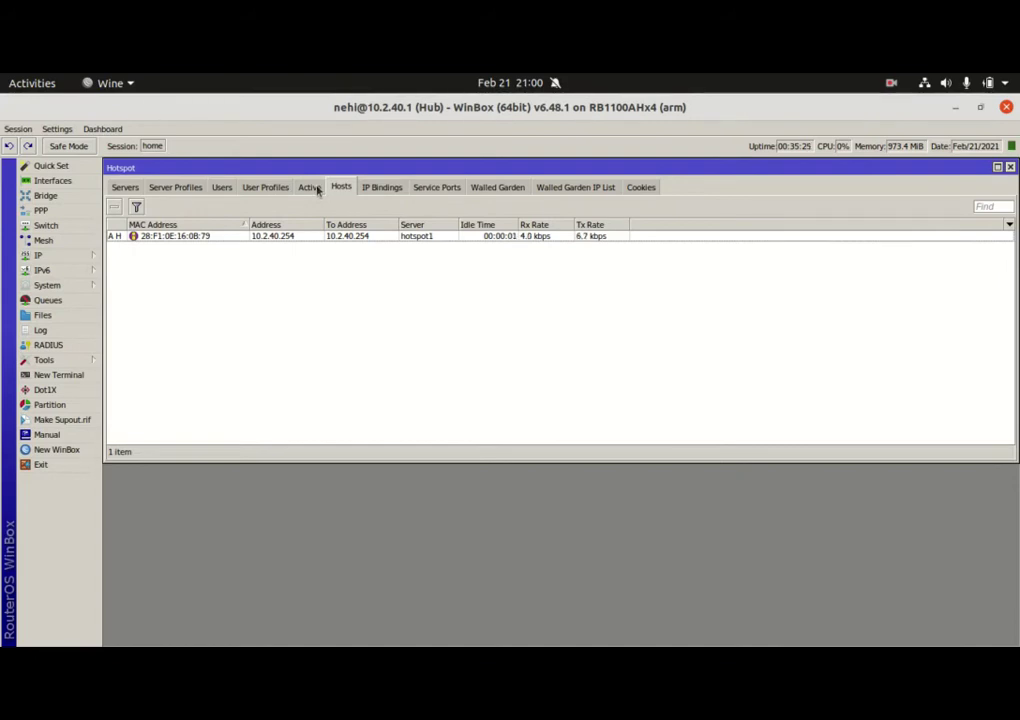
pyautogui.moveTo(279, 630)
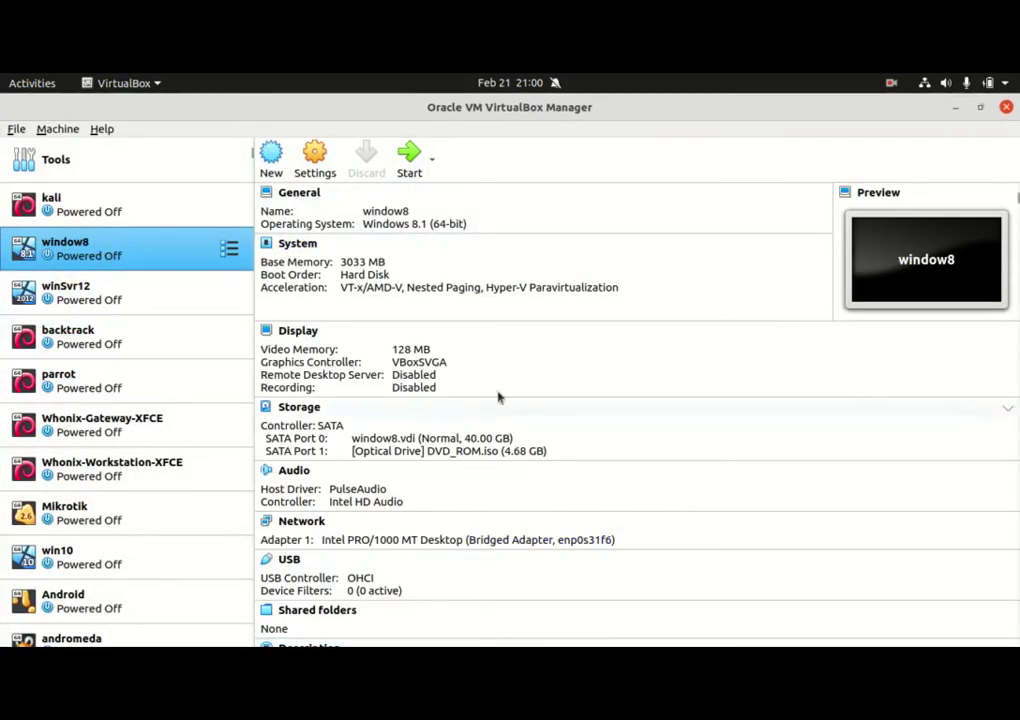
# Boot the window8 VM and minimize it, returning to WinBox's hotspot1 host at 10.2.40.254
pyautogui.click(409, 156)
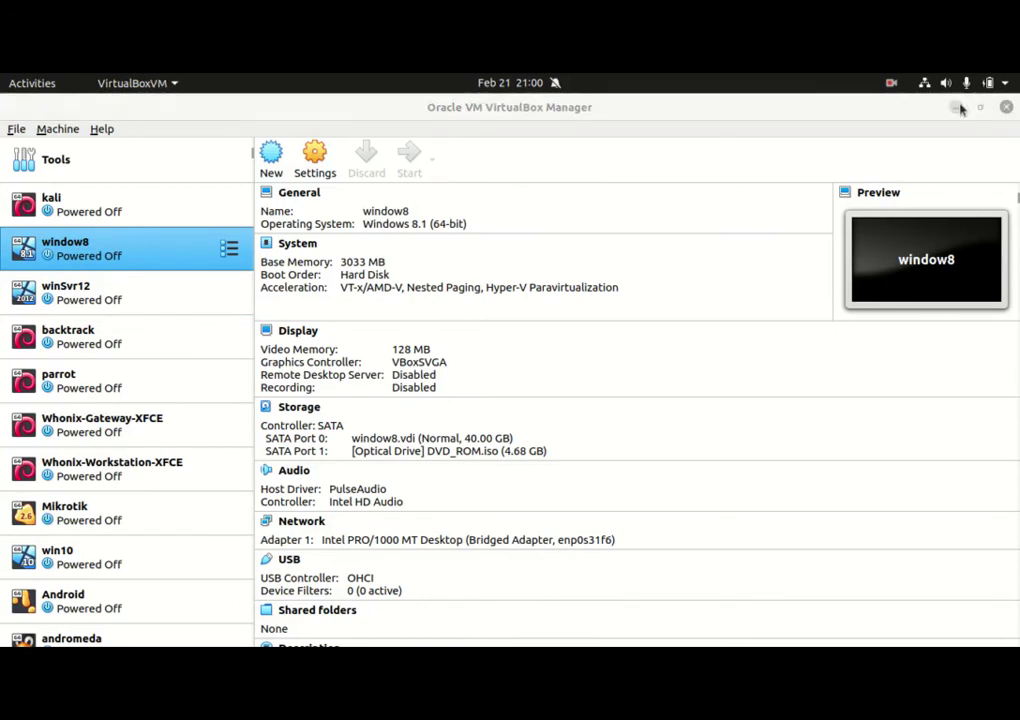
pyautogui.click(956, 107)
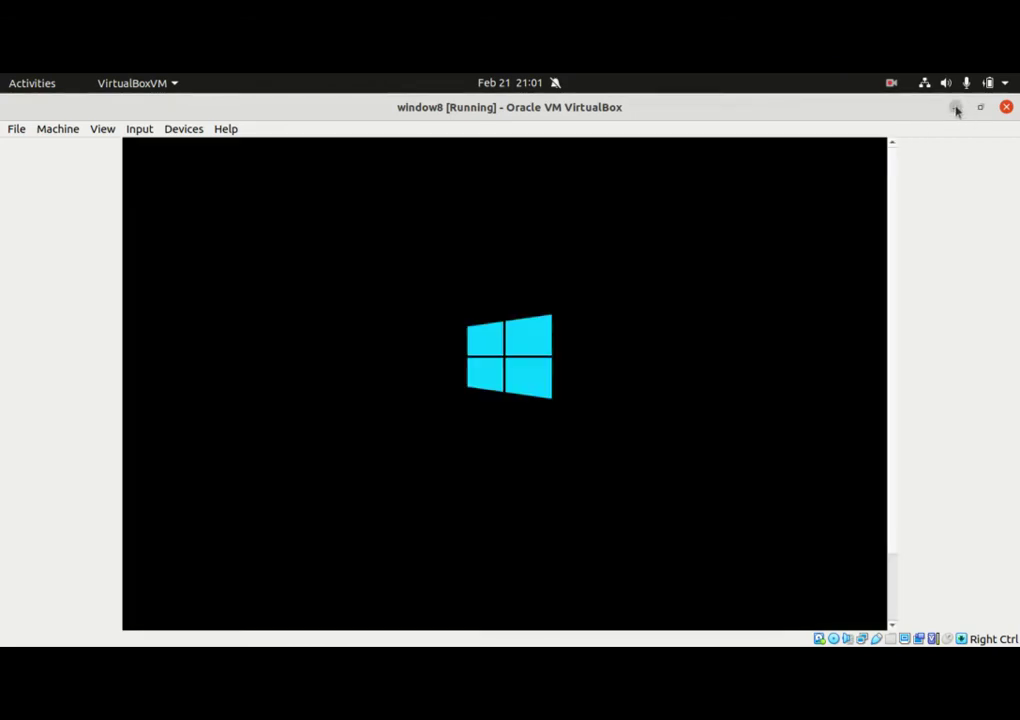
pyautogui.click(956, 107)
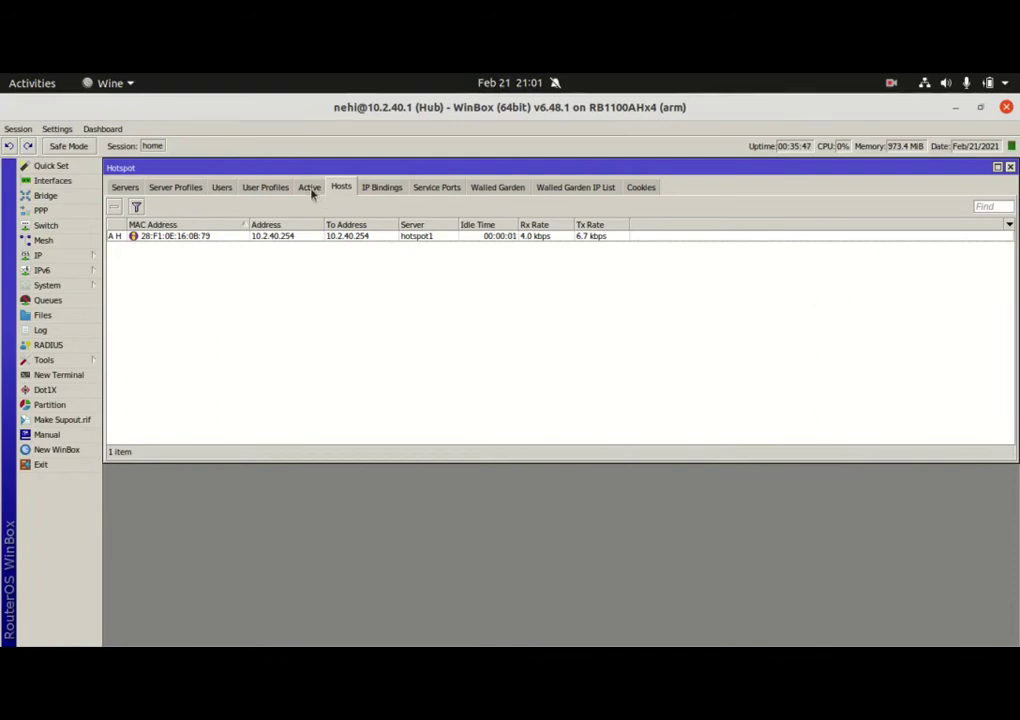
# Switch between the Hotspot Active and Hosts lists until the second host, 10.2.40.253, appears
pyautogui.click(309, 188)
pyautogui.click(341, 188)
pyautogui.click(891, 84)
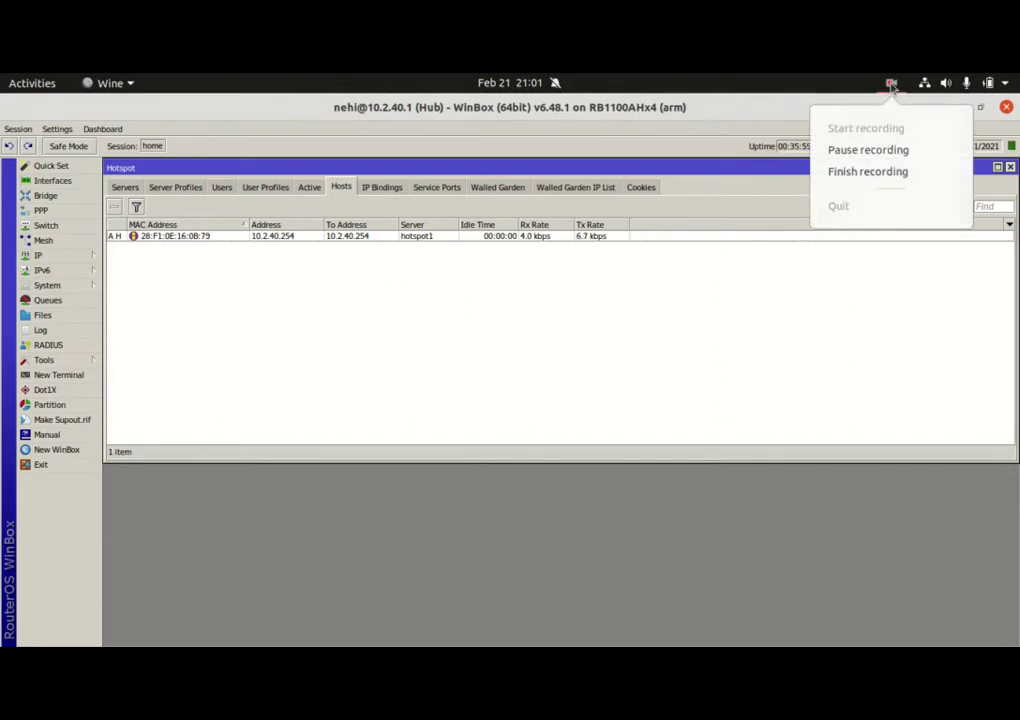
pyautogui.click(877, 152)
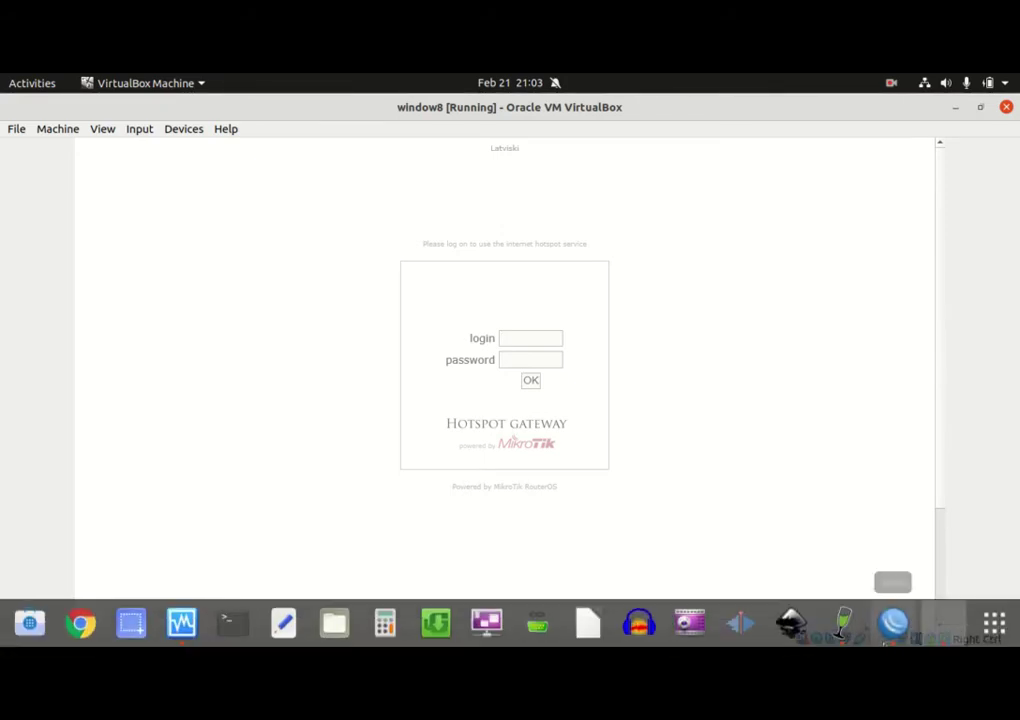
pyautogui.click(893, 623)
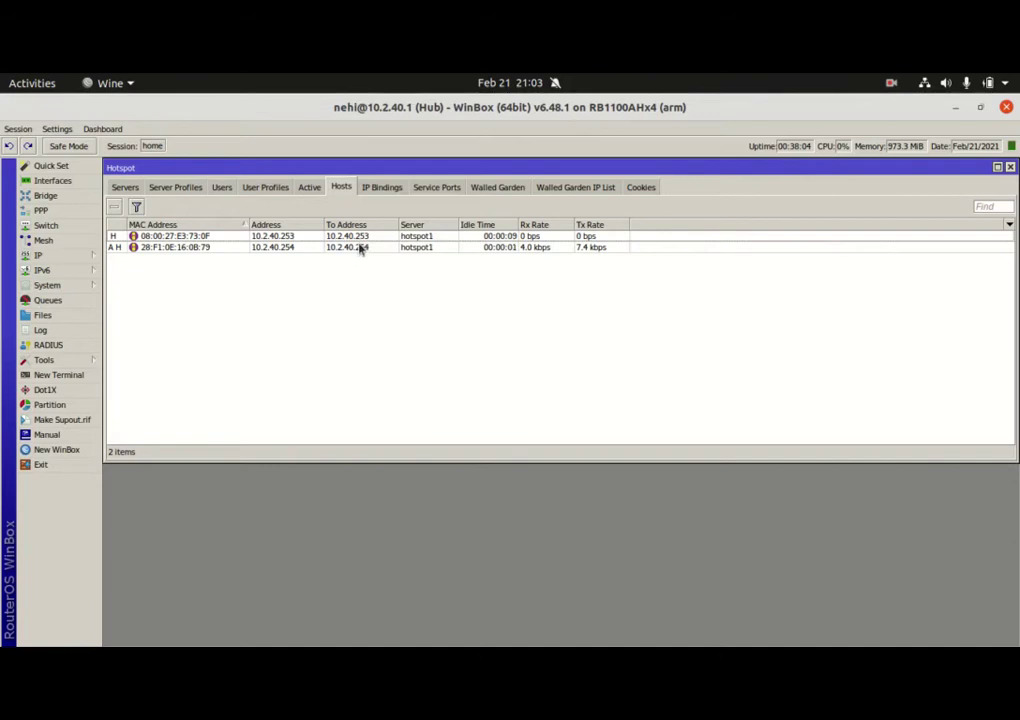
pyautogui.click(309, 188)
pyautogui.click(342, 188)
# Open the DHCP Server leases and inspect the 10.2.40.253 and 10.2.40.254 leases
pyautogui.click(70, 258)
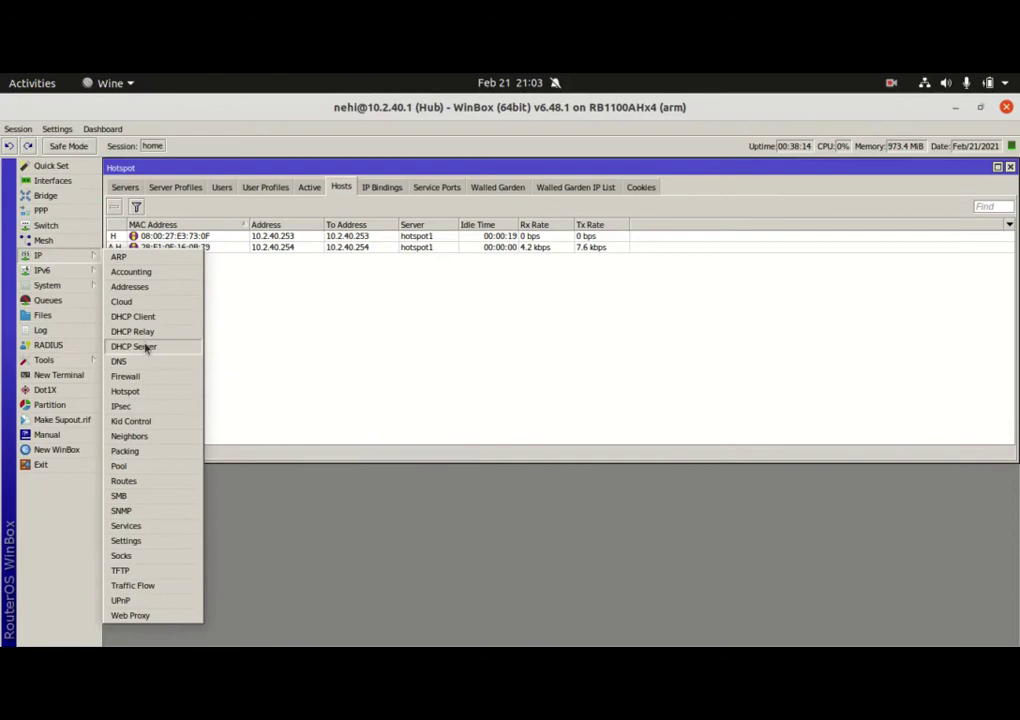
pyautogui.click(140, 346)
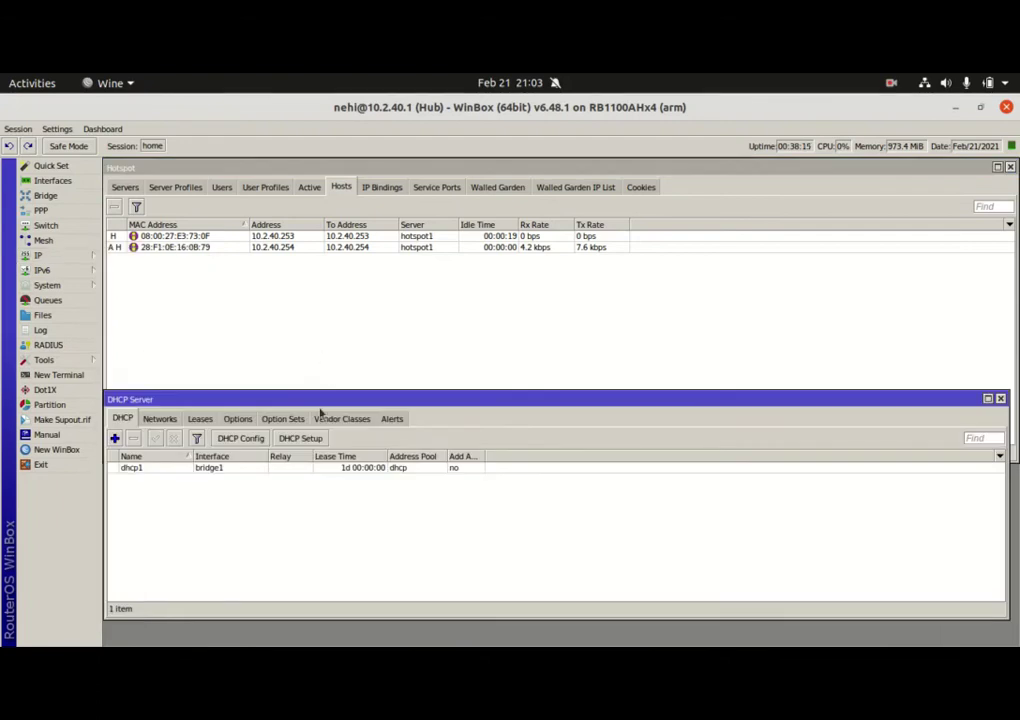
pyautogui.click(200, 419)
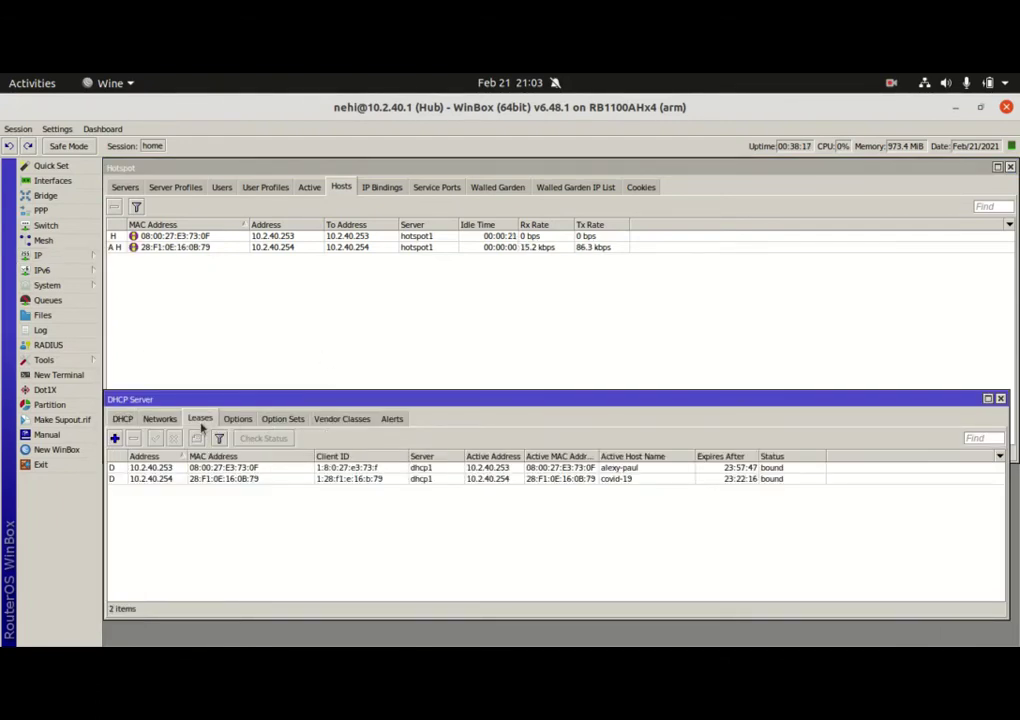
pyautogui.click(617, 469)
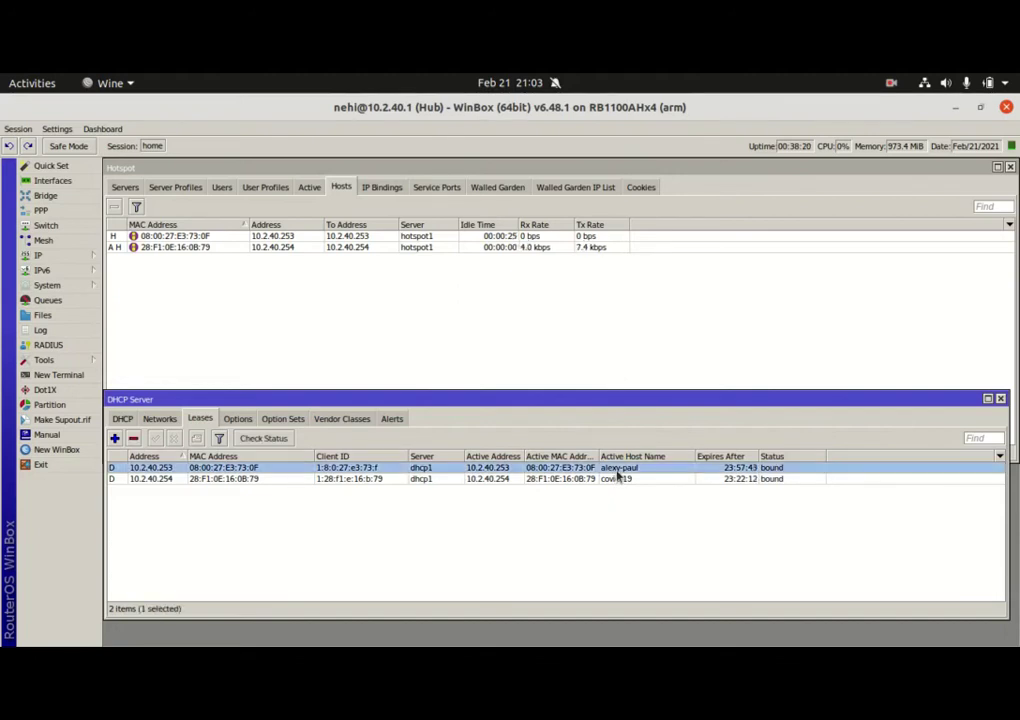
pyautogui.click(612, 479)
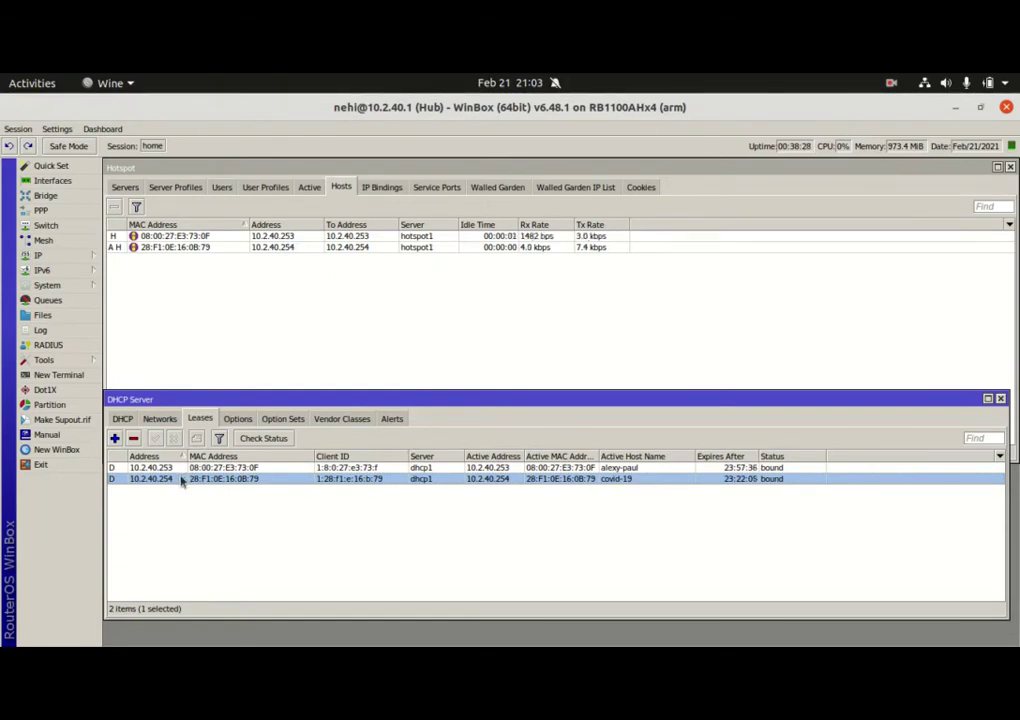
# Show the Hotspot Active sessions and close the DHCP Server window
pyautogui.click(310, 188)
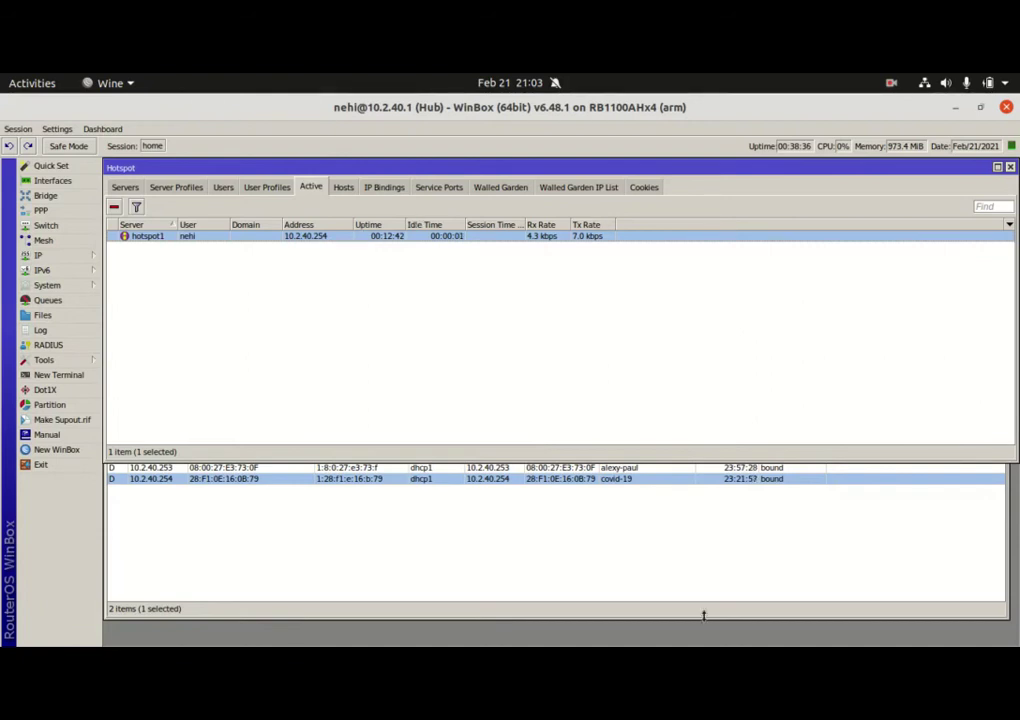
pyautogui.click(830, 485)
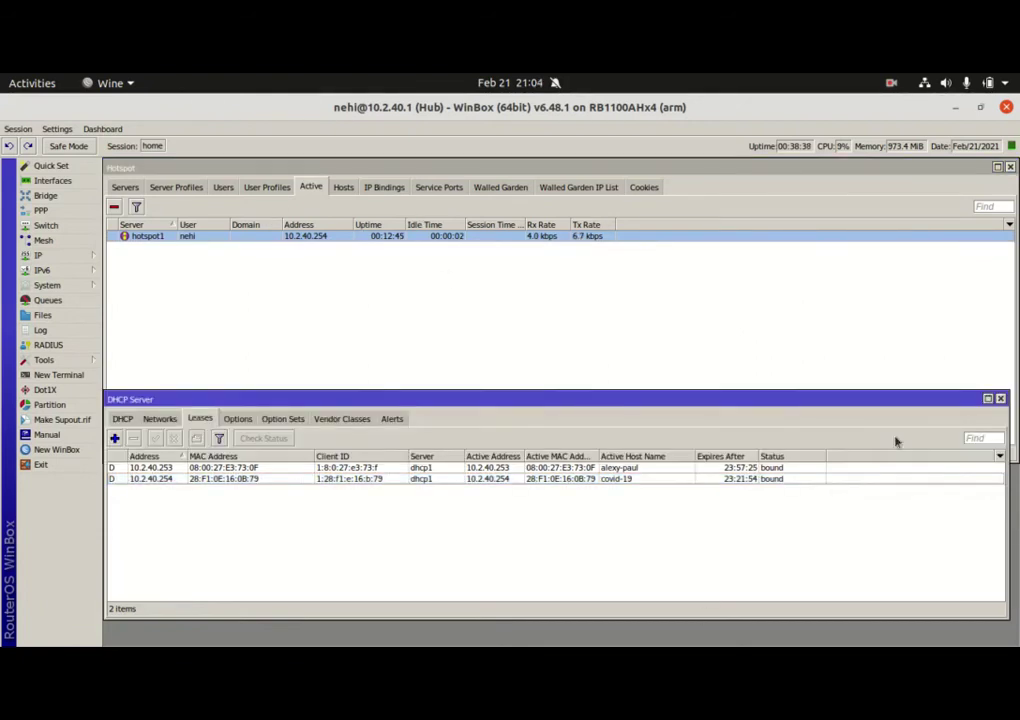
pyautogui.click(1004, 405)
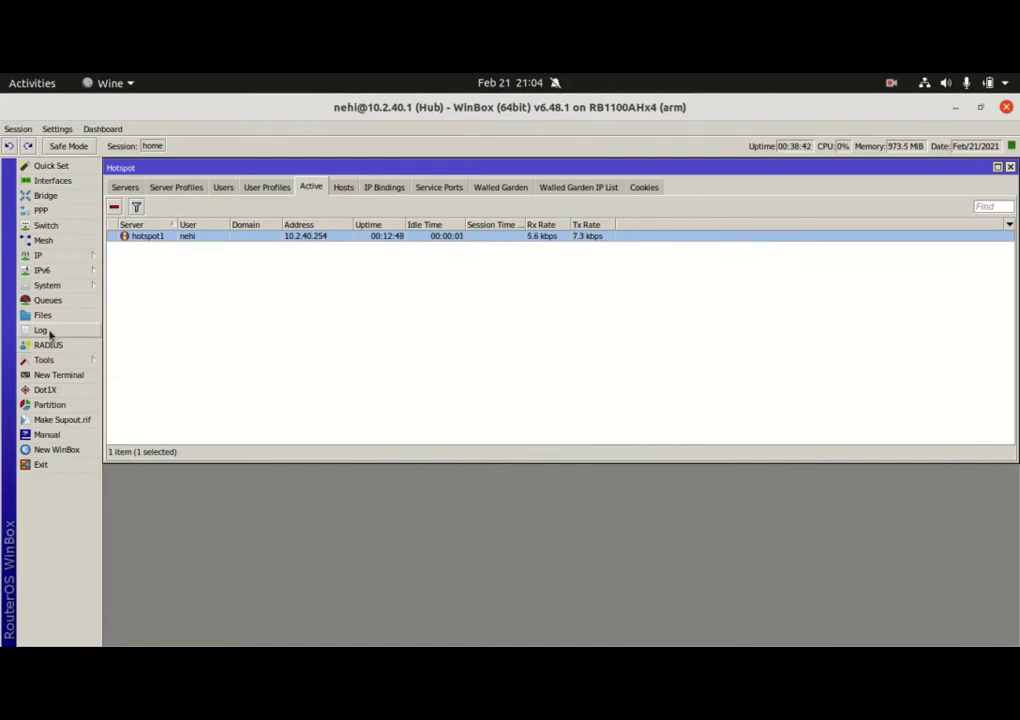
# Open the Log window and place it just below the Hotspot window
pyautogui.click(45, 330)
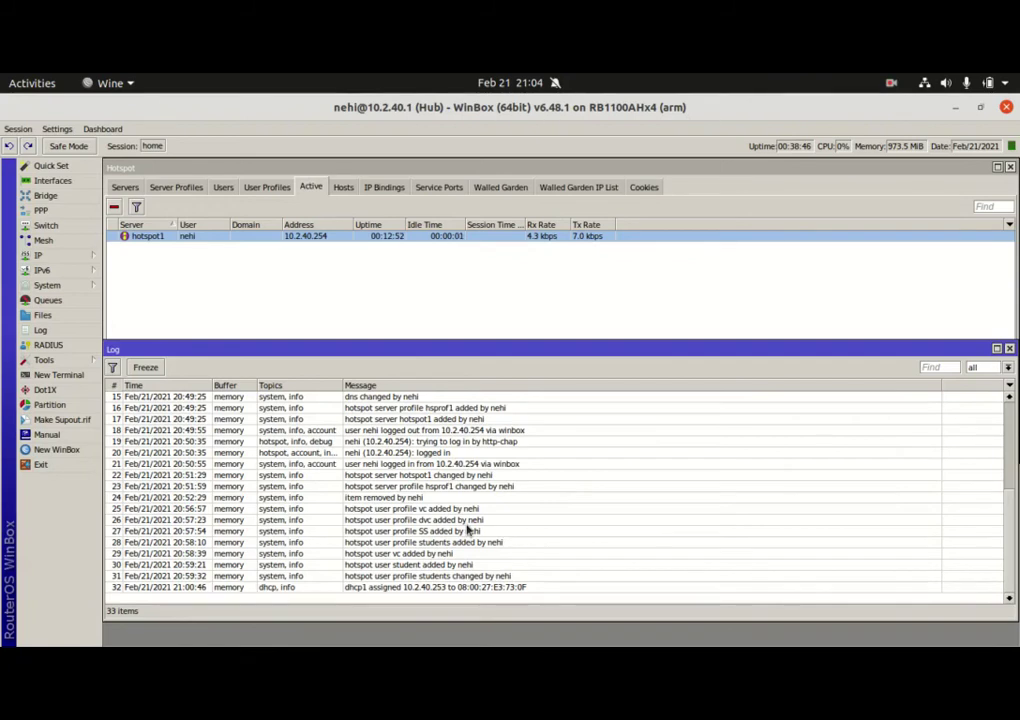
pyautogui.moveTo(502, 352); pyautogui.dragTo(502, 374)
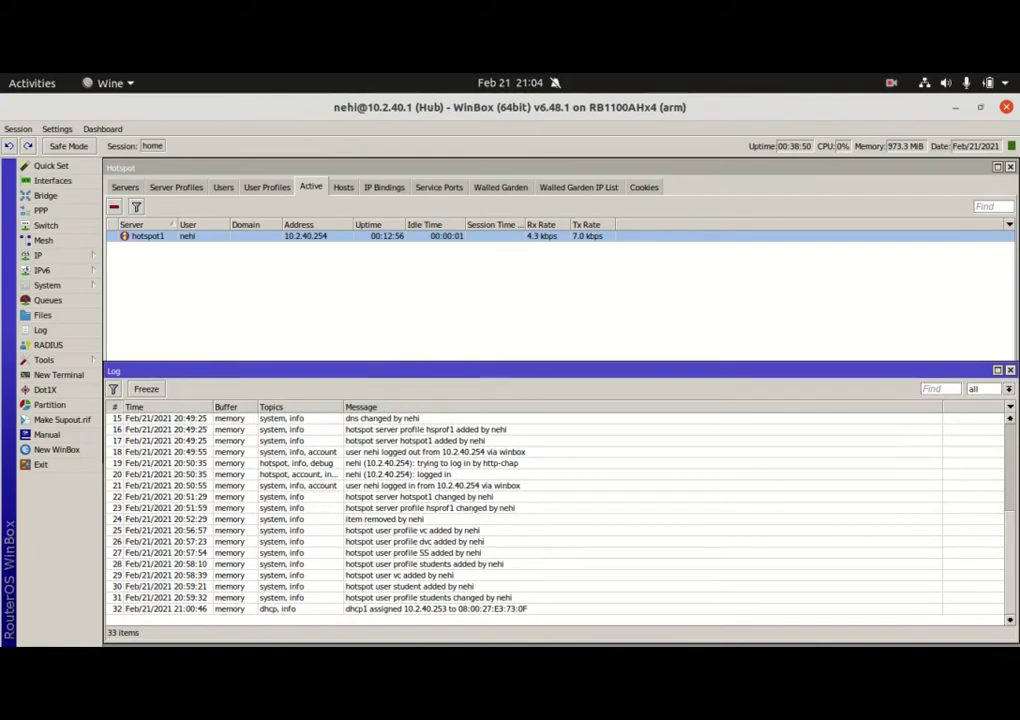
# Submit the hotspot login with the test account, note the RADIUS error, and check the router log
pyautogui.moveTo(840, 600)
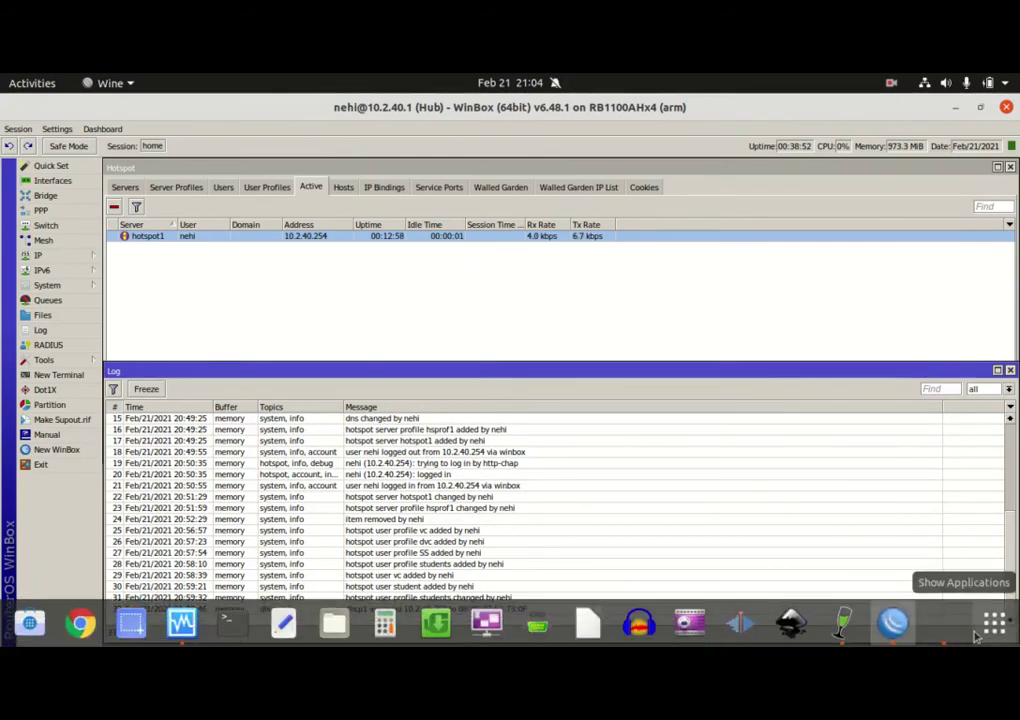
pyautogui.click(893, 622)
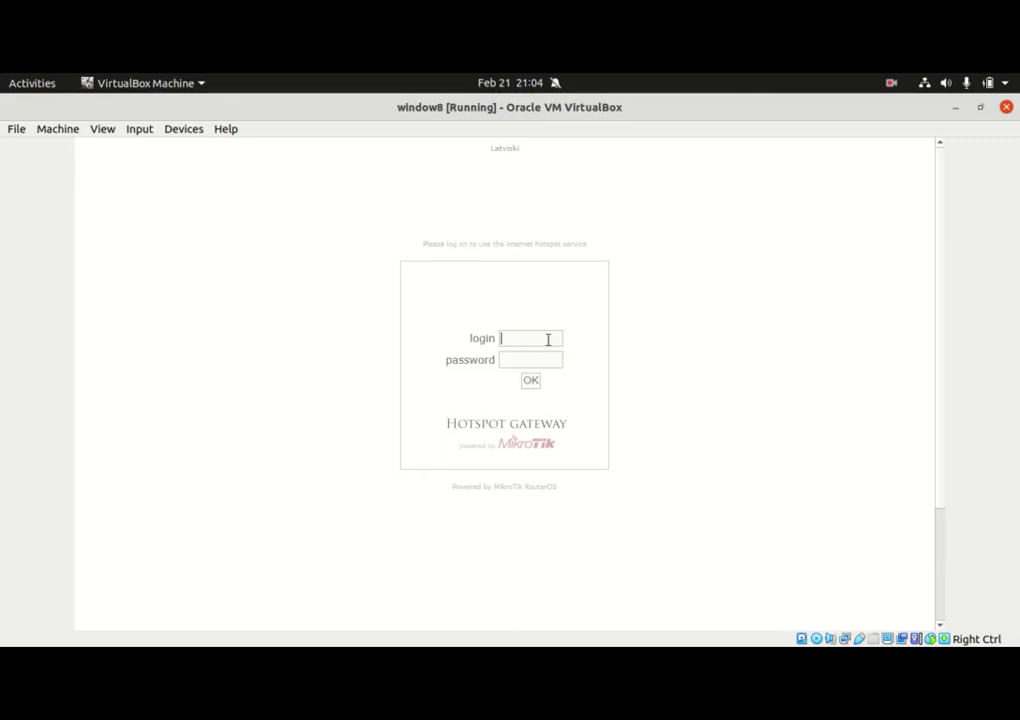
pyautogui.press('Return')
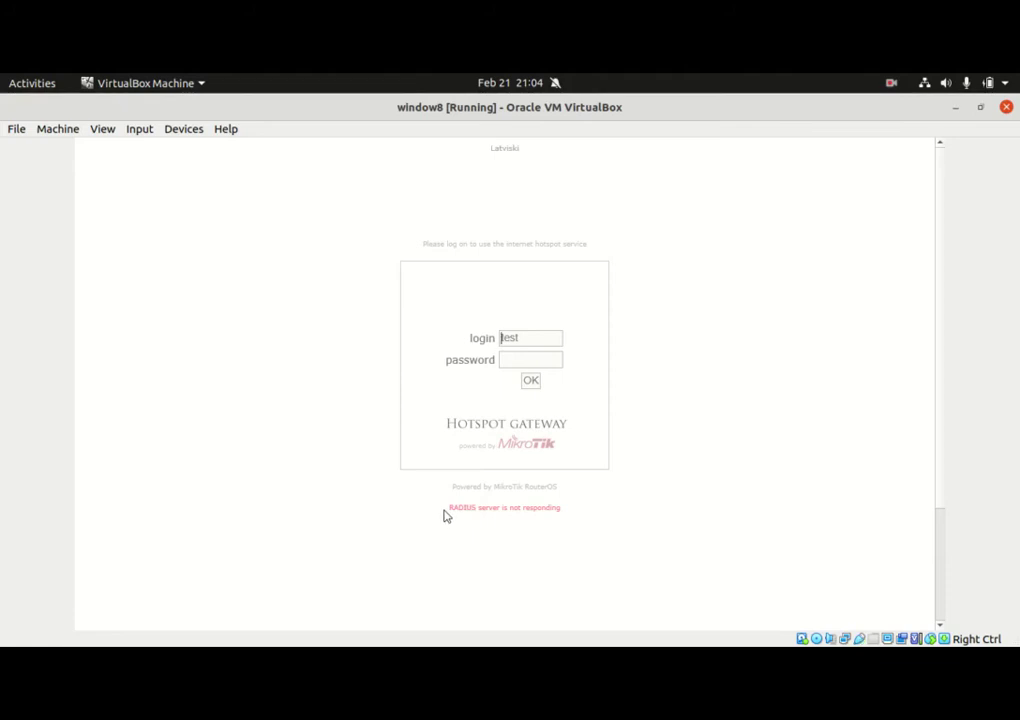
pyautogui.moveTo(451, 506); pyautogui.dragTo(503, 508)
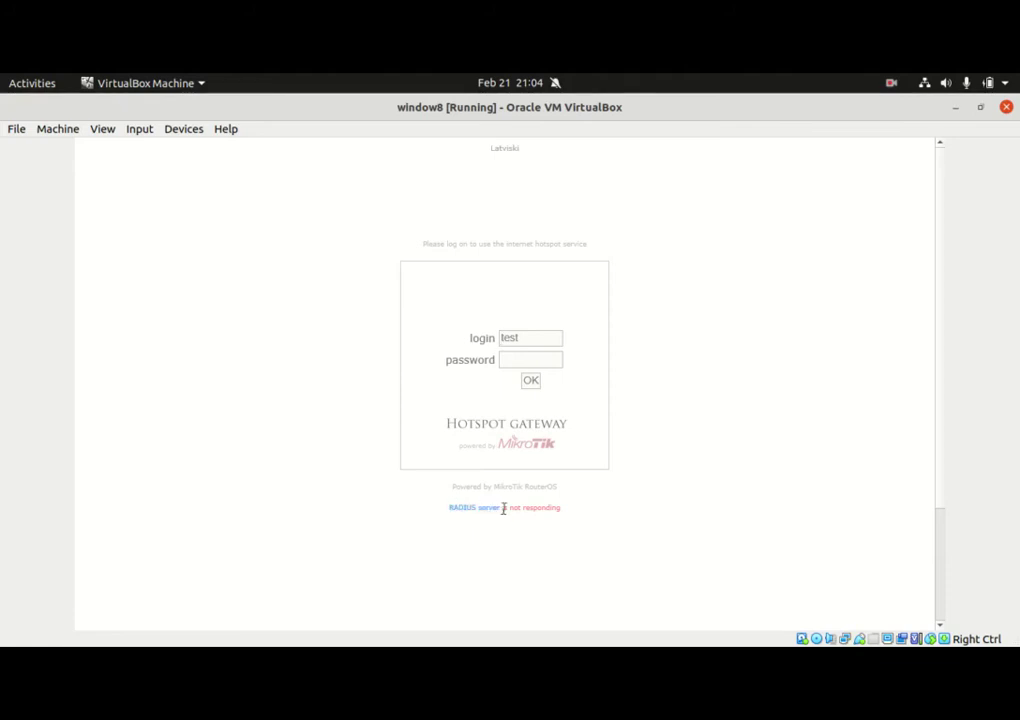
pyautogui.click(572, 523)
pyautogui.moveTo(790, 630)
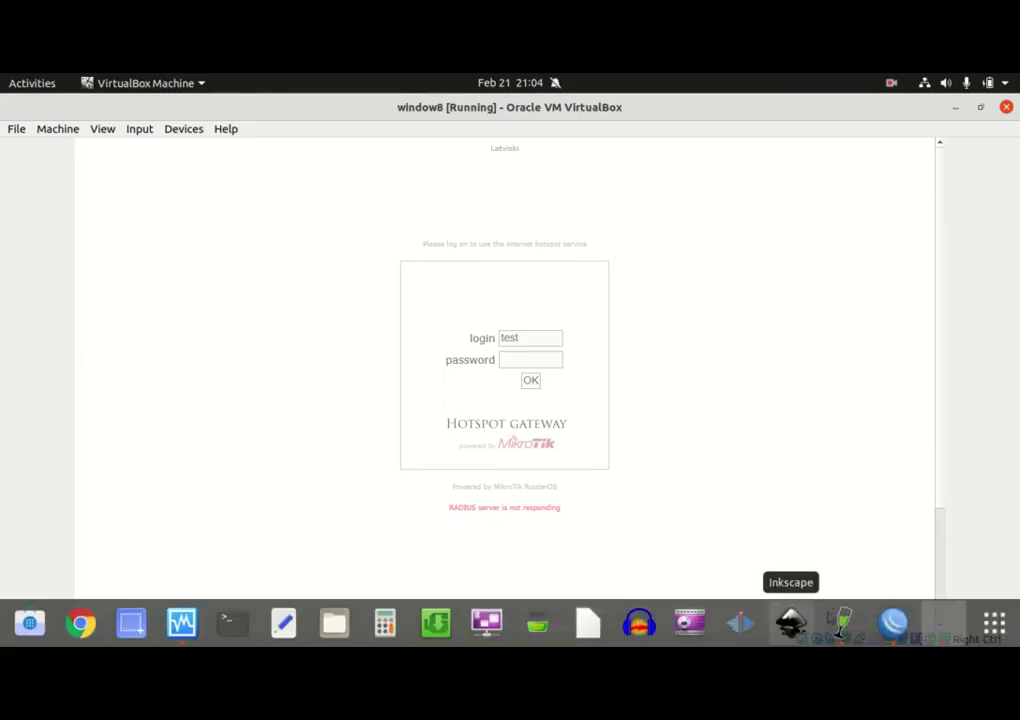
pyautogui.click(893, 624)
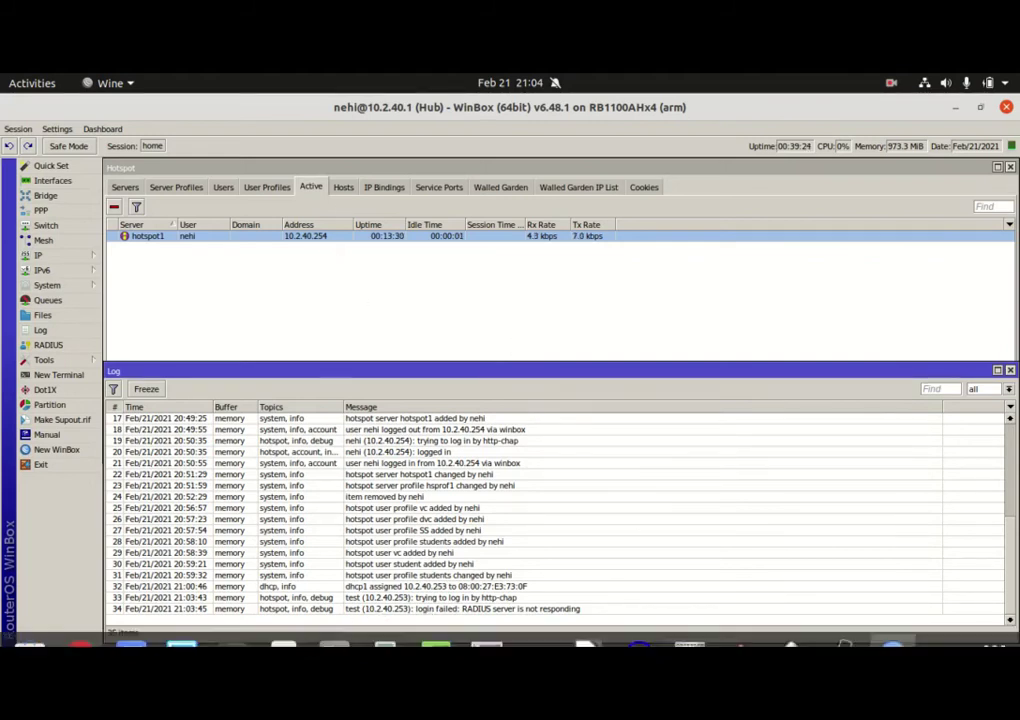
# Replace the username with student and submit the hotspot login
pyautogui.moveTo(792, 645)
pyautogui.click(925, 628)
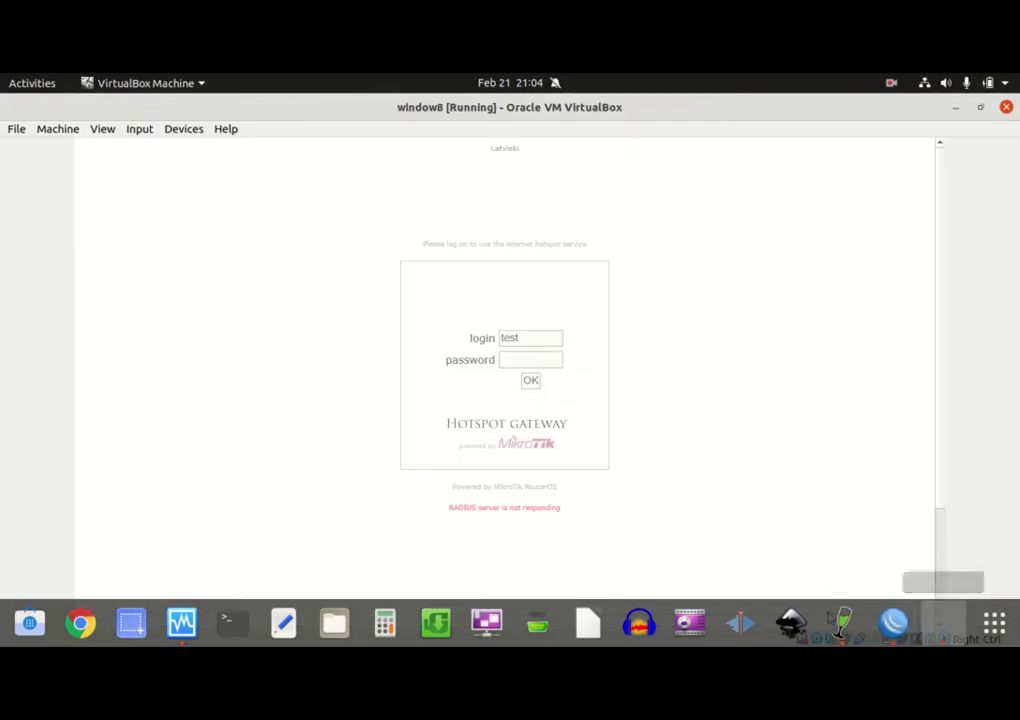
pyautogui.moveTo(526, 335); pyautogui.dragTo(452, 343)
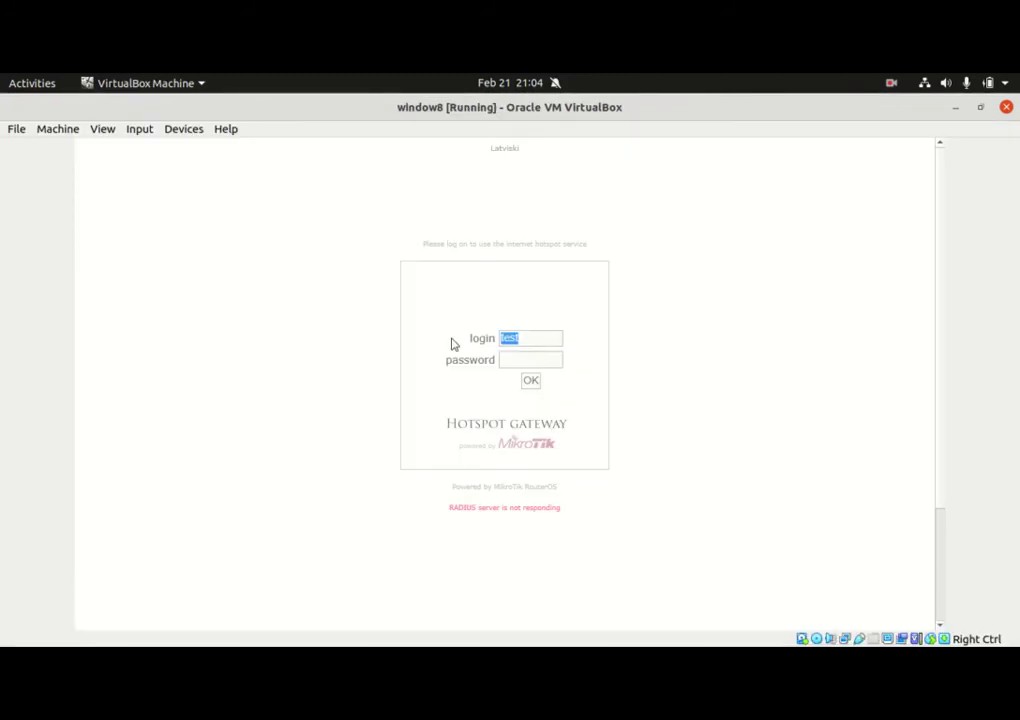
pyautogui.write('student')
pyautogui.click(530, 382)
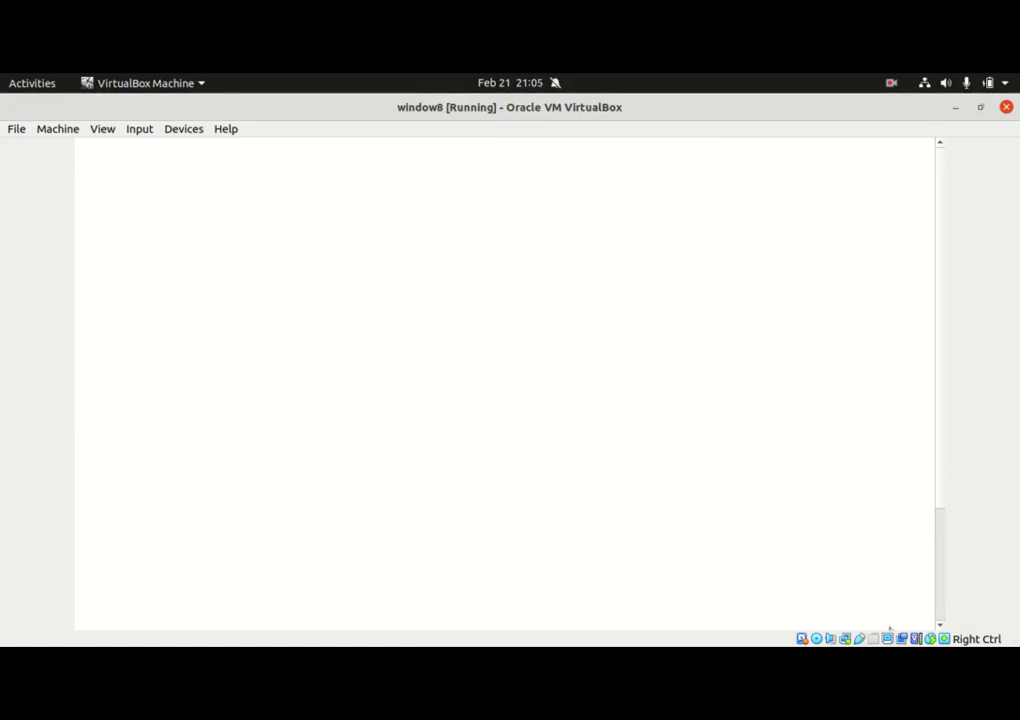
# Select the student session at 10.2.40.253 in Hotspot Active, glancing at Hosts
pyautogui.moveTo(537, 627)
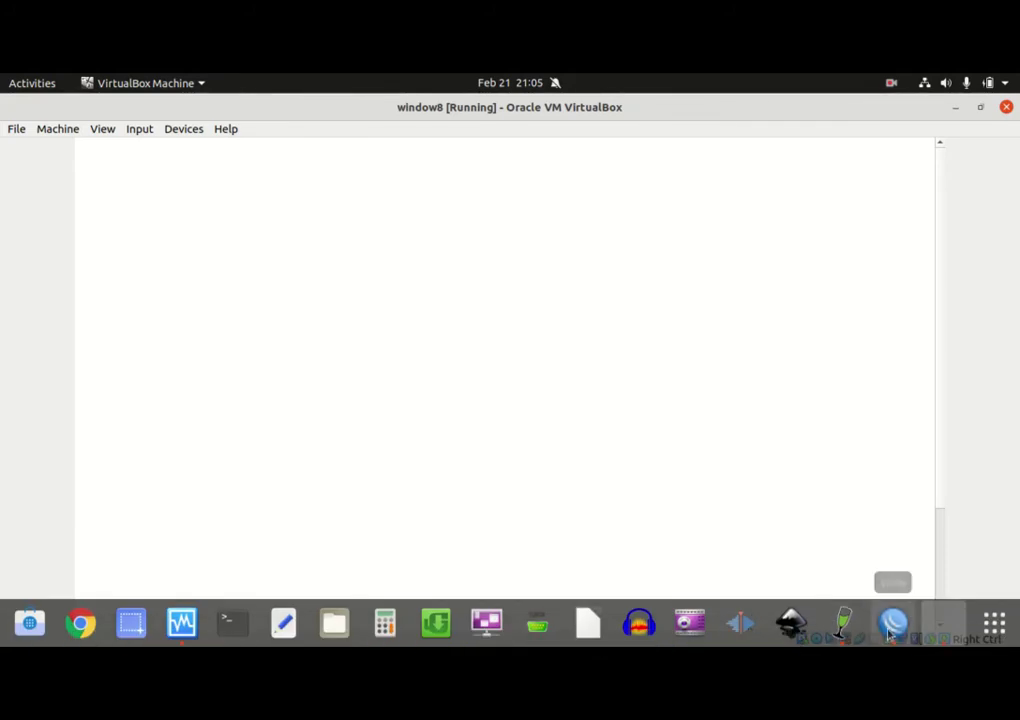
pyautogui.click(890, 621)
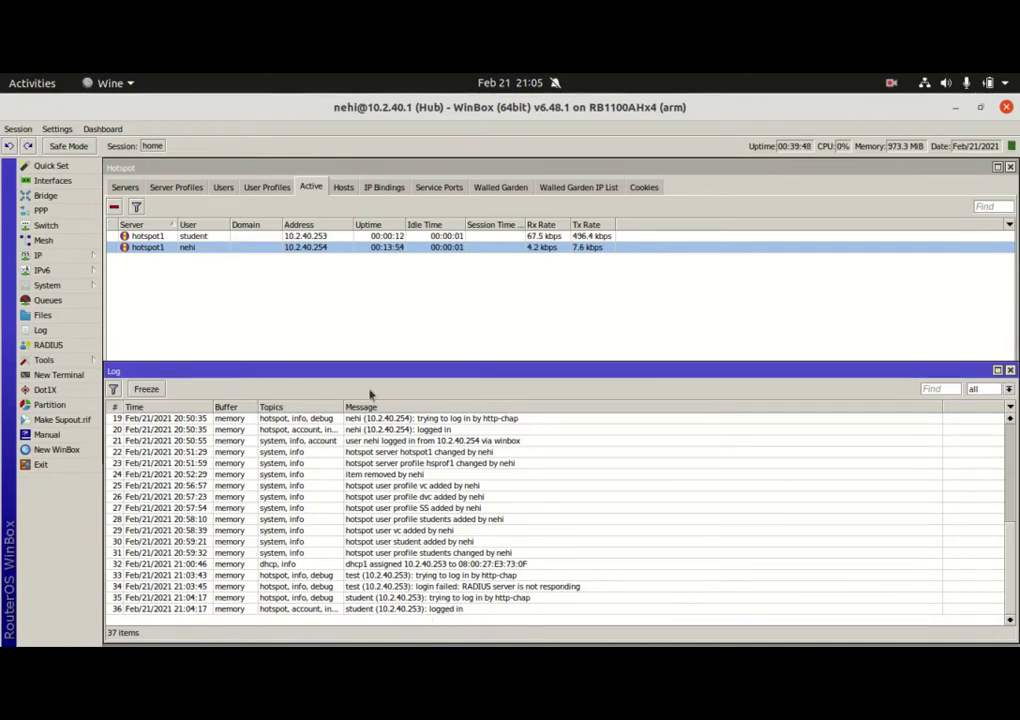
pyautogui.click(199, 237)
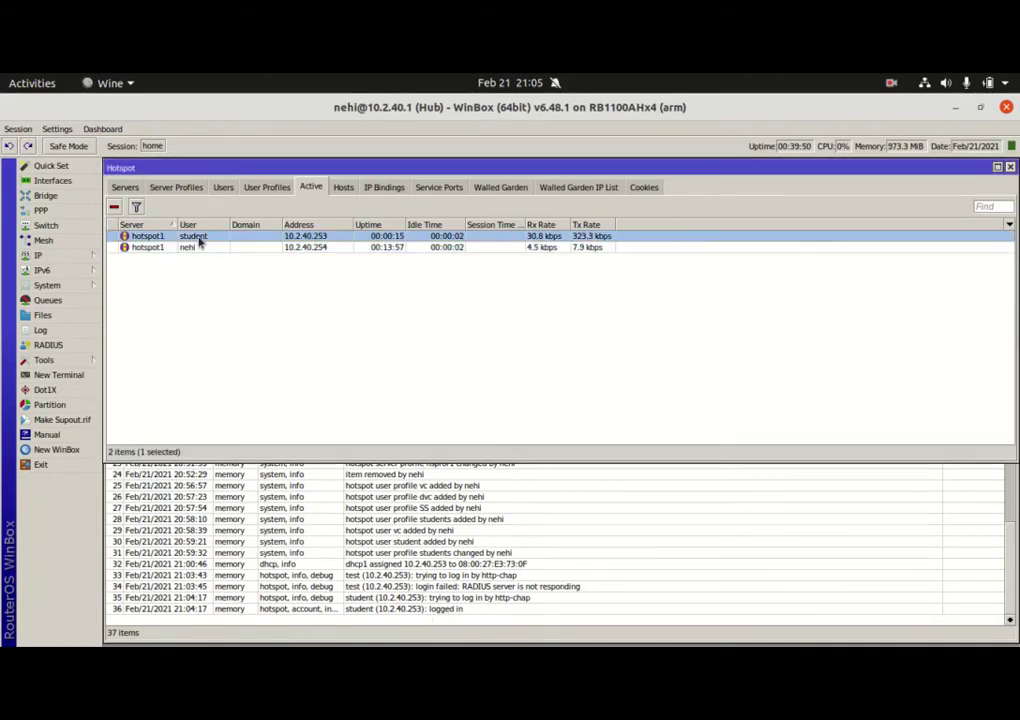
pyautogui.click(339, 190)
pyautogui.click(311, 187)
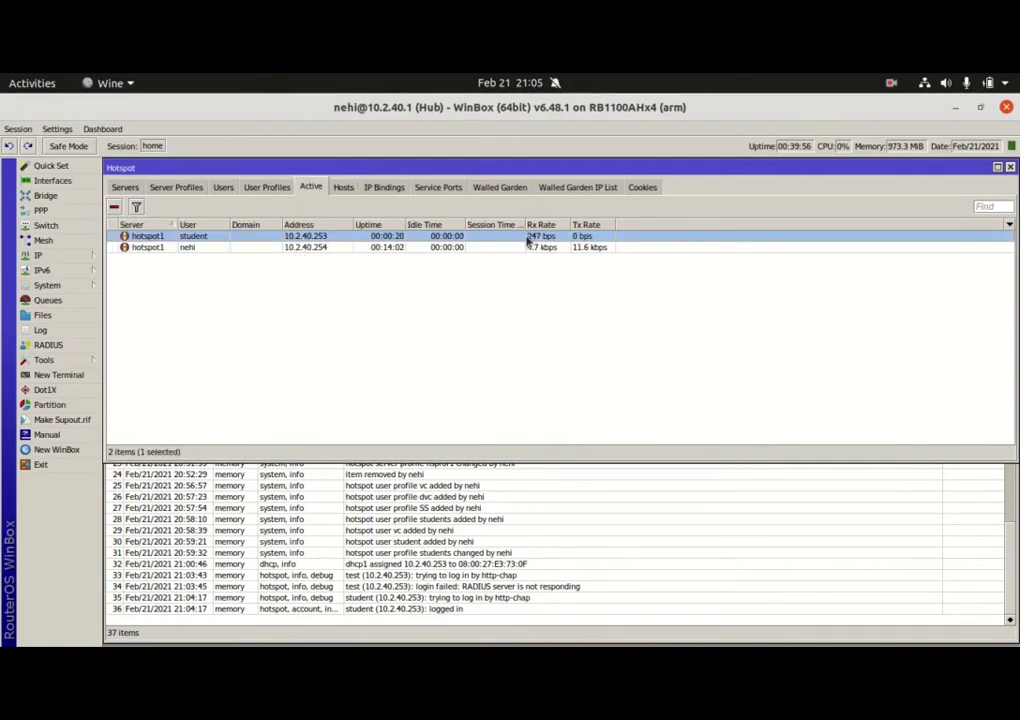
# Open Queues, select the 500k hotspot queue, and move the list above the log
pyautogui.click(80, 300)
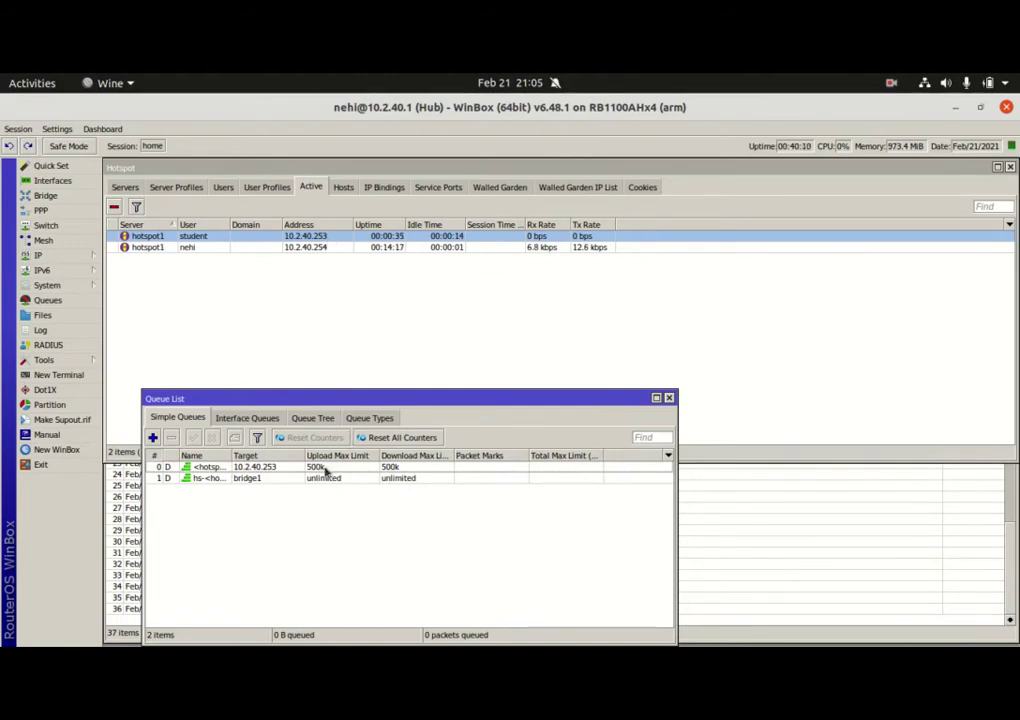
pyautogui.click(325, 468)
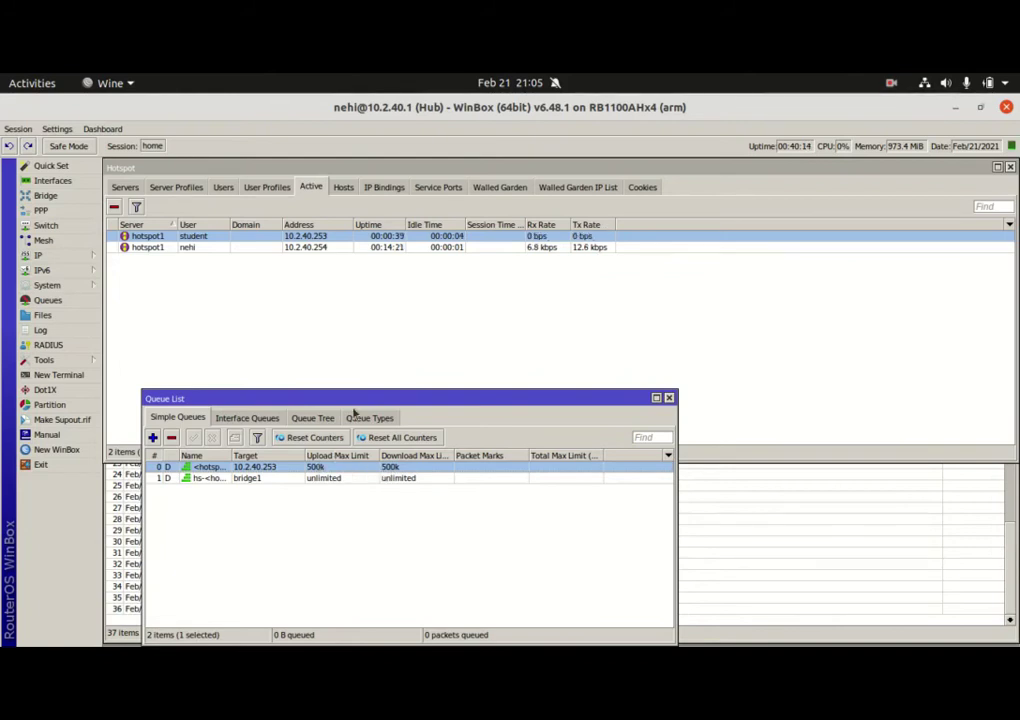
pyautogui.moveTo(362, 403); pyautogui.dragTo(360, 287)
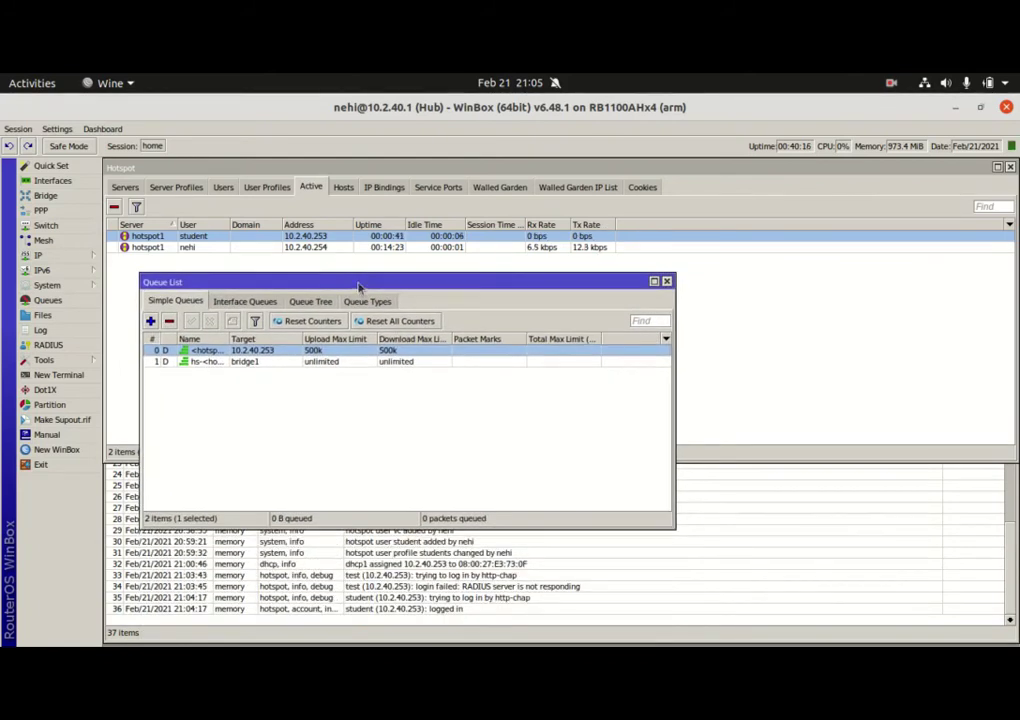
# In the VM browser, decline saving the password and open the Biden news story
pyautogui.moveTo(940, 635)
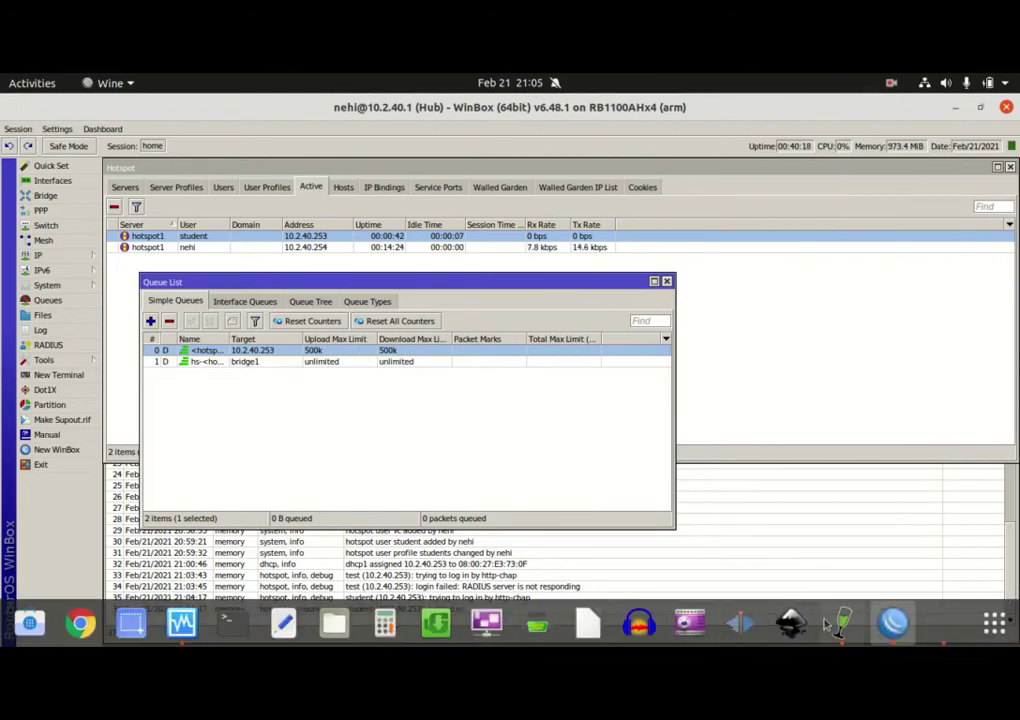
pyautogui.click(940, 635)
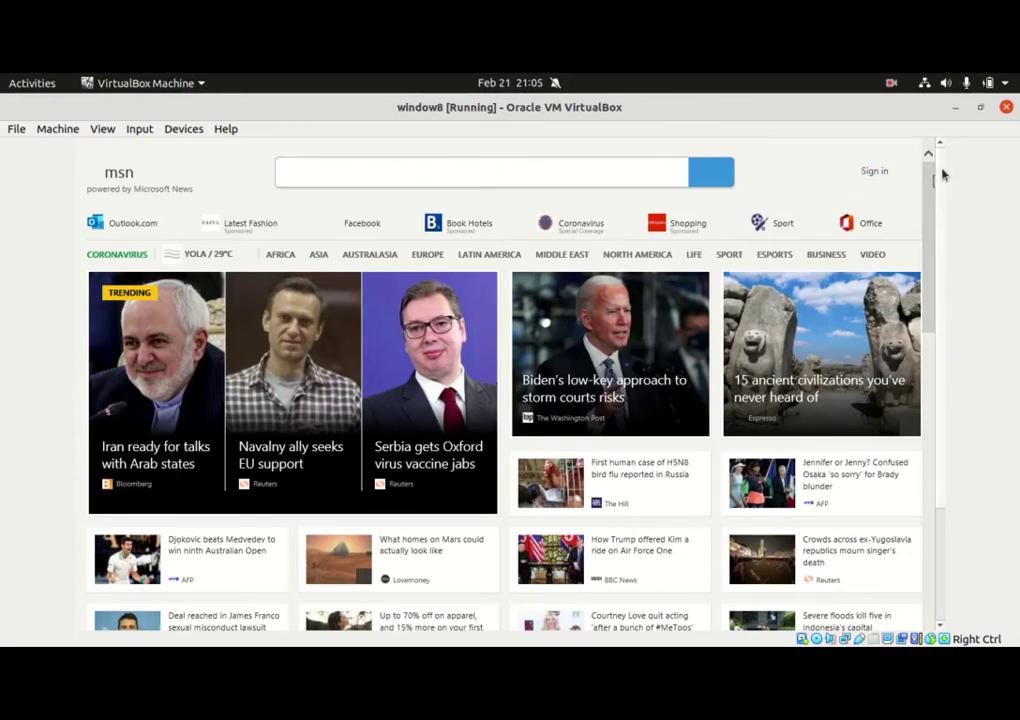
pyautogui.scroll(-3, 947, 275)
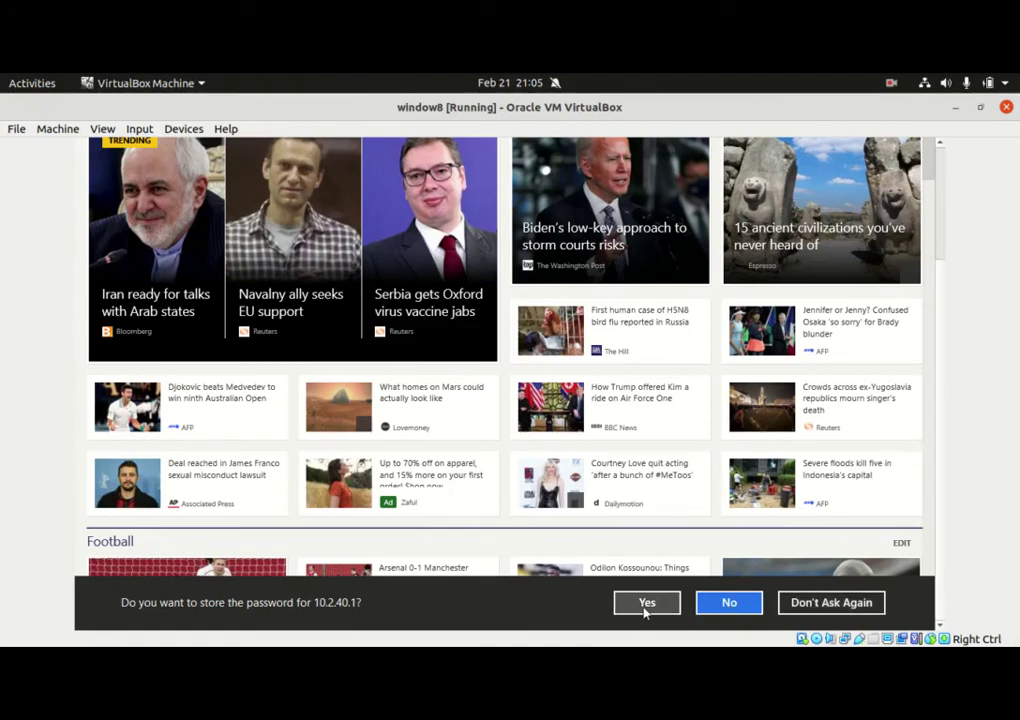
pyautogui.click(724, 604)
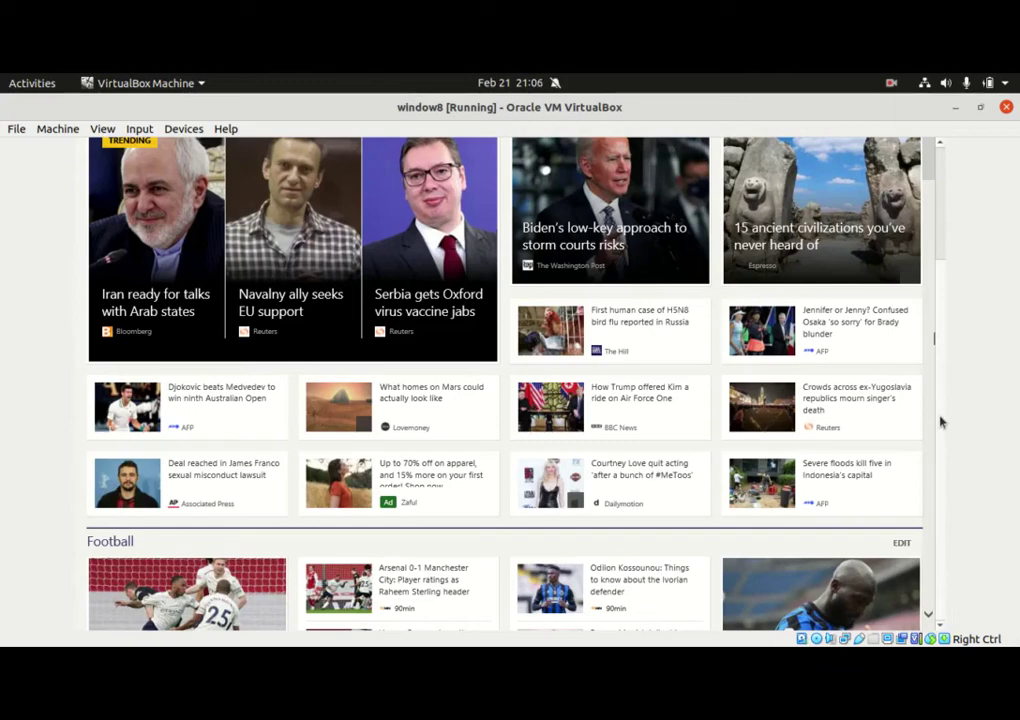
pyautogui.moveTo(928, 163)
pyautogui.mouseDown()
pyautogui.moveTo(922, 612)
pyautogui.moveTo(931, 143)
pyautogui.mouseUp()
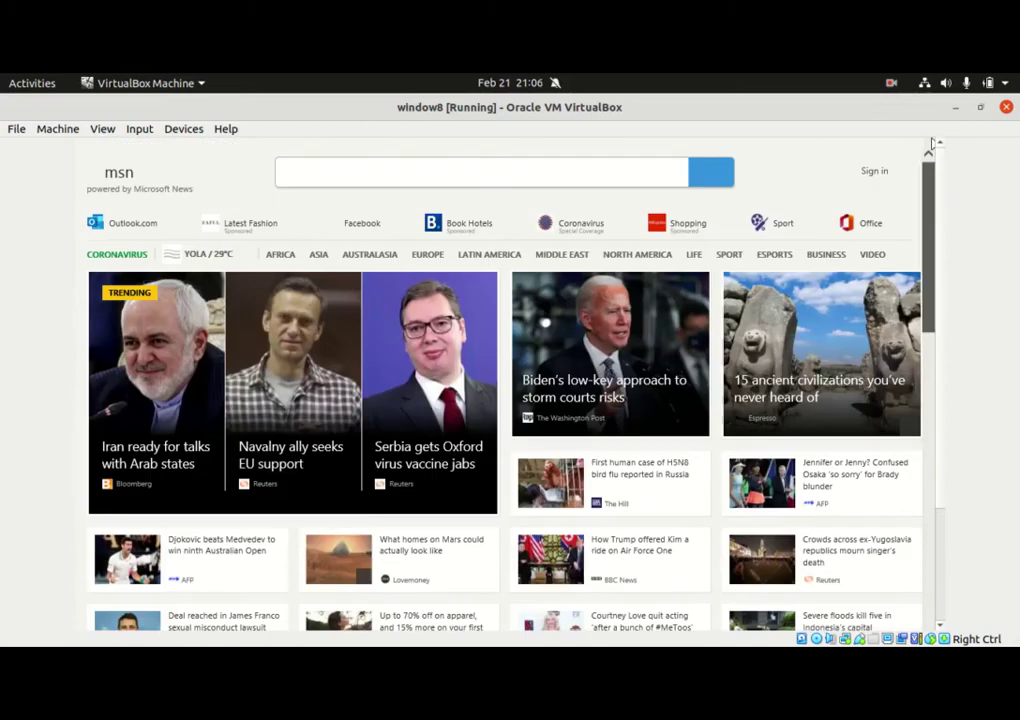
pyautogui.click(632, 385)
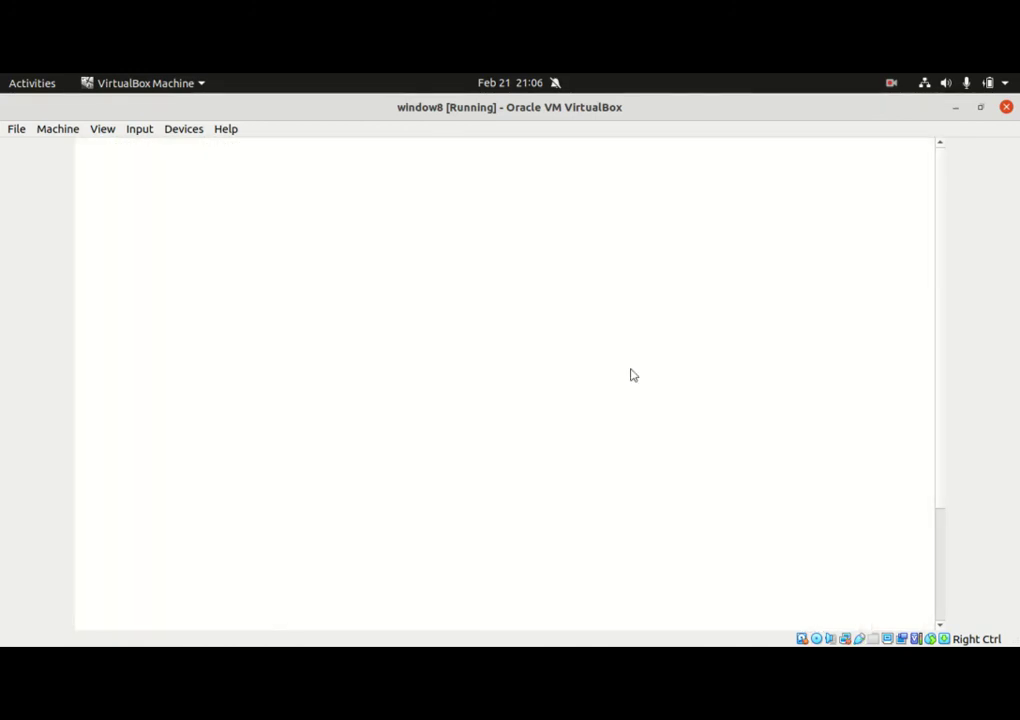
# Run a web search for ubuntu.com from the MSN search box
pyautogui.moveTo(765, 617)
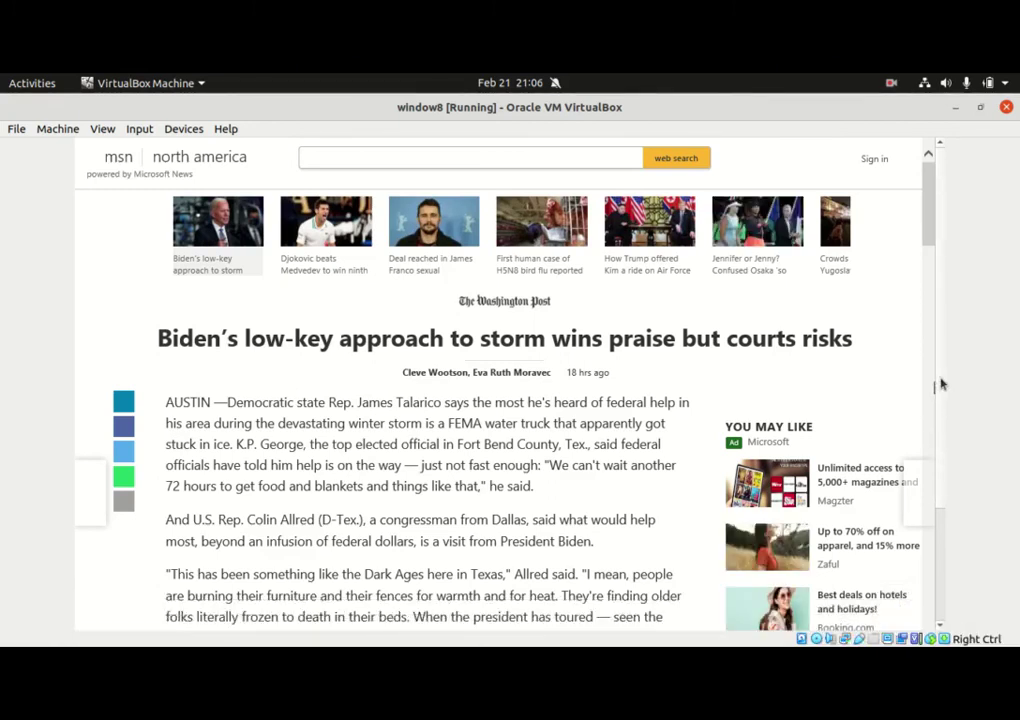
pyautogui.scroll(-5, 927, 267)
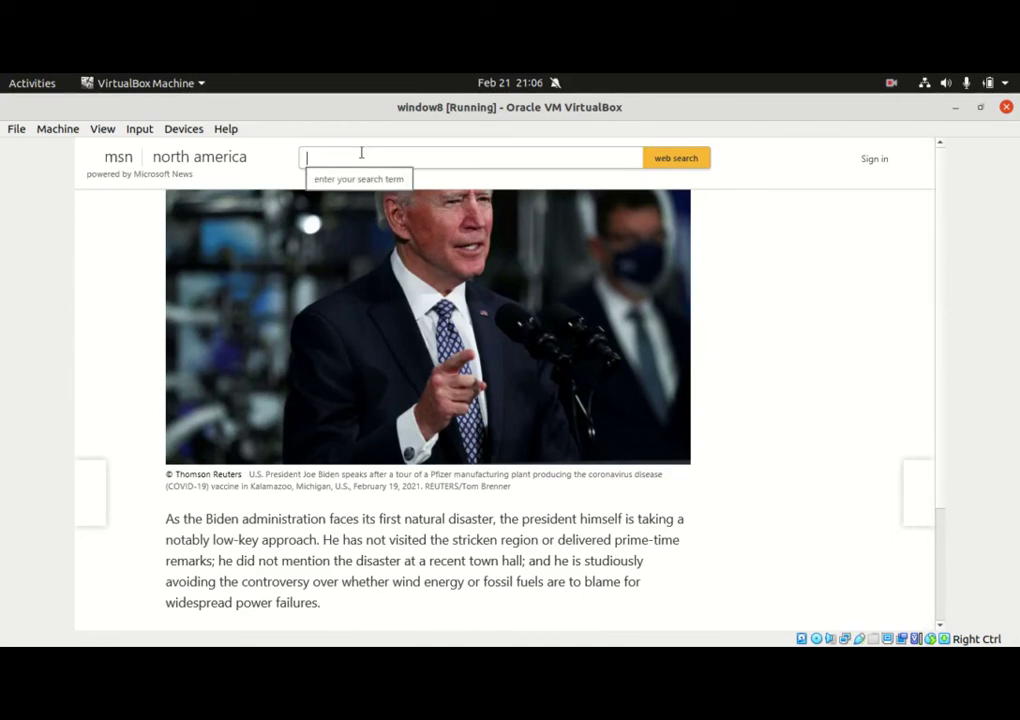
pyautogui.write('ubuntu.com')
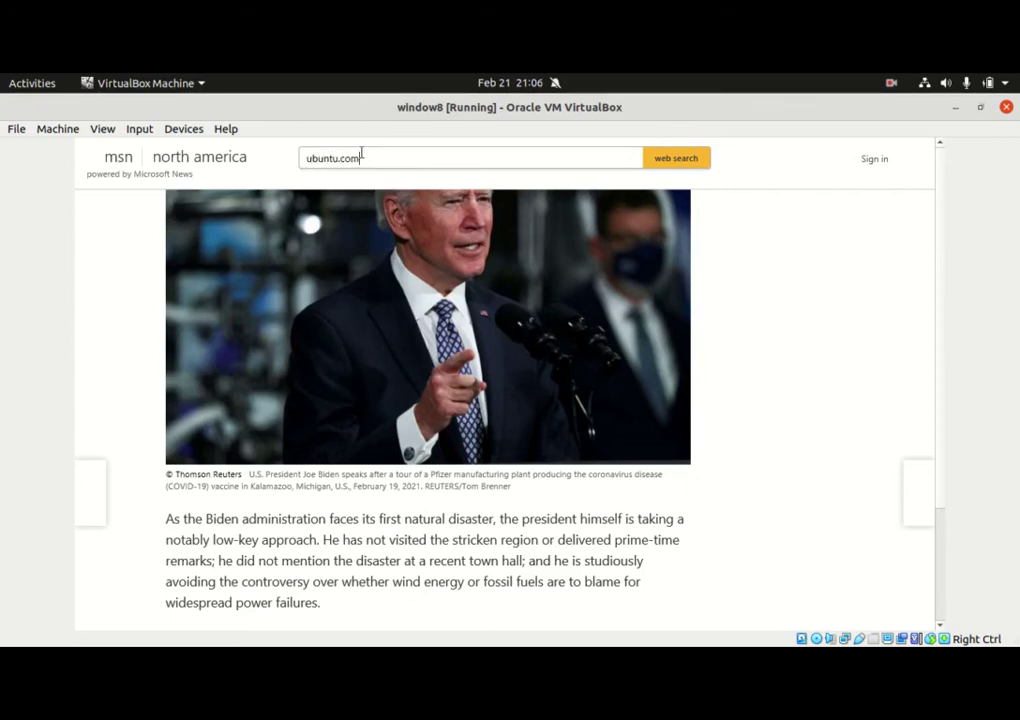
pyautogui.press('Return')
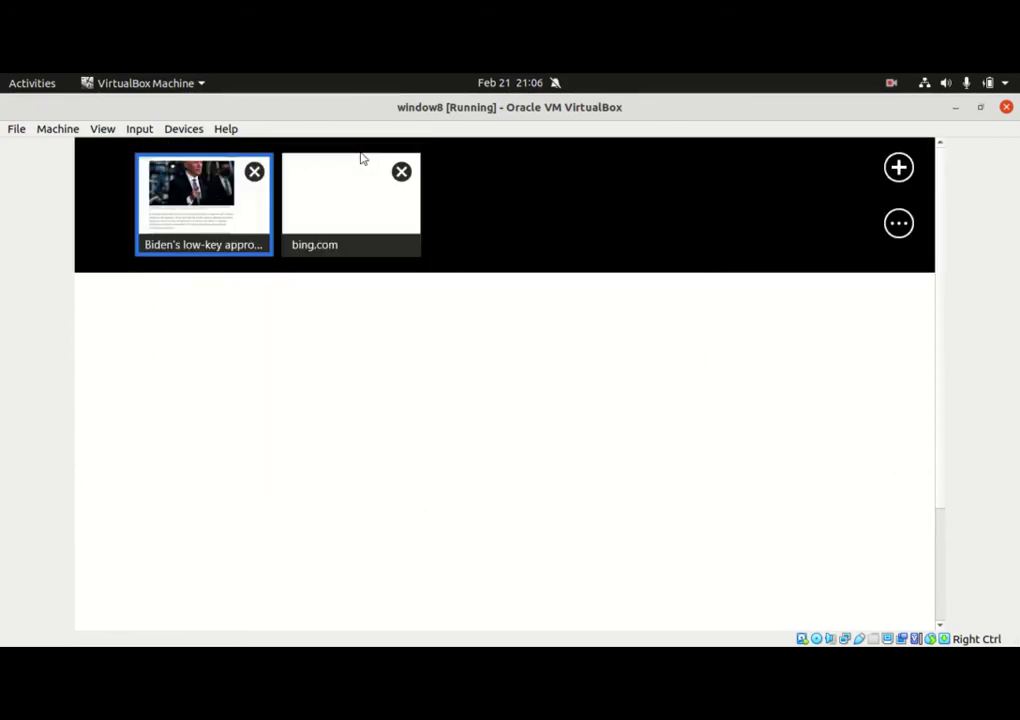
pyautogui.click(362, 160)
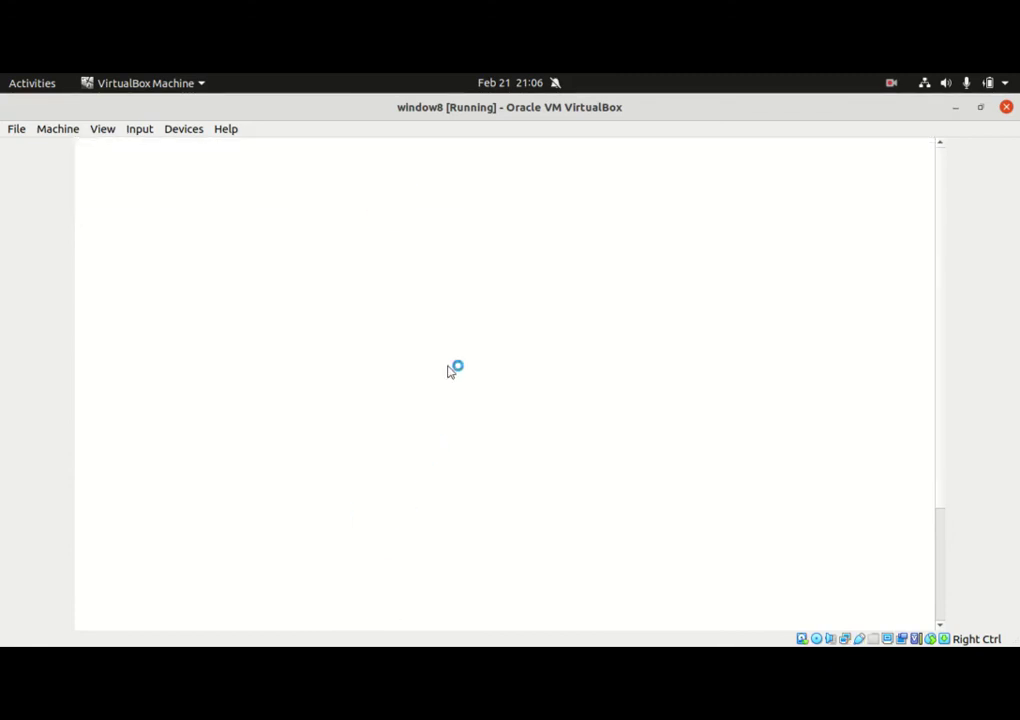
# Close the Queue List and check the nehi and student sessions' traffic in Hotspot Active
pyautogui.click(893, 624)
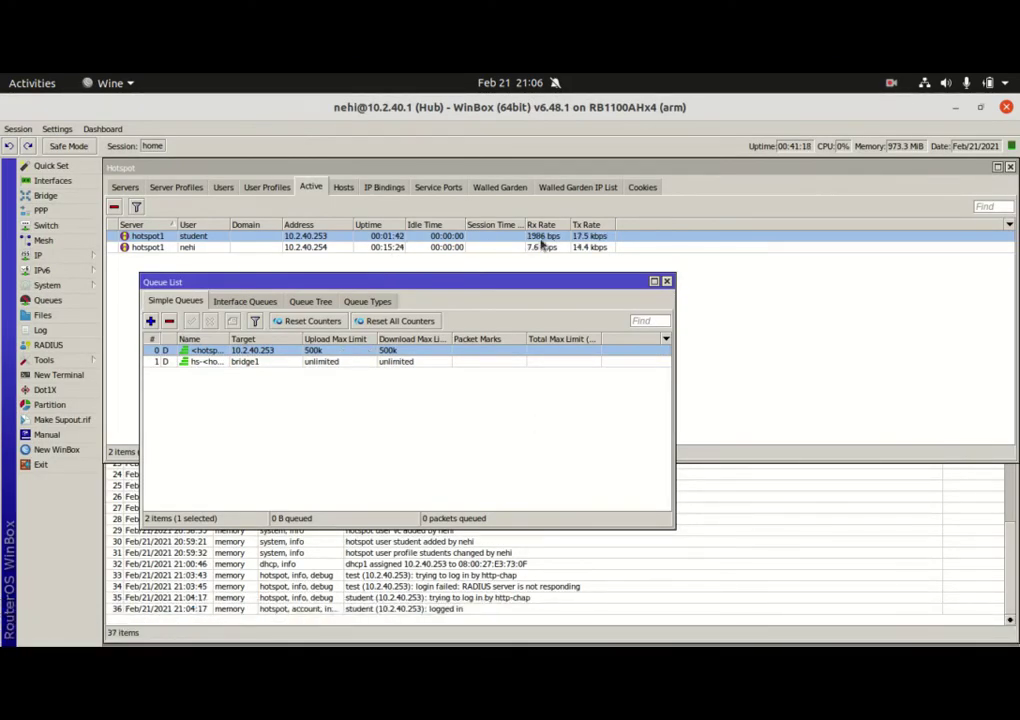
pyautogui.click(667, 282)
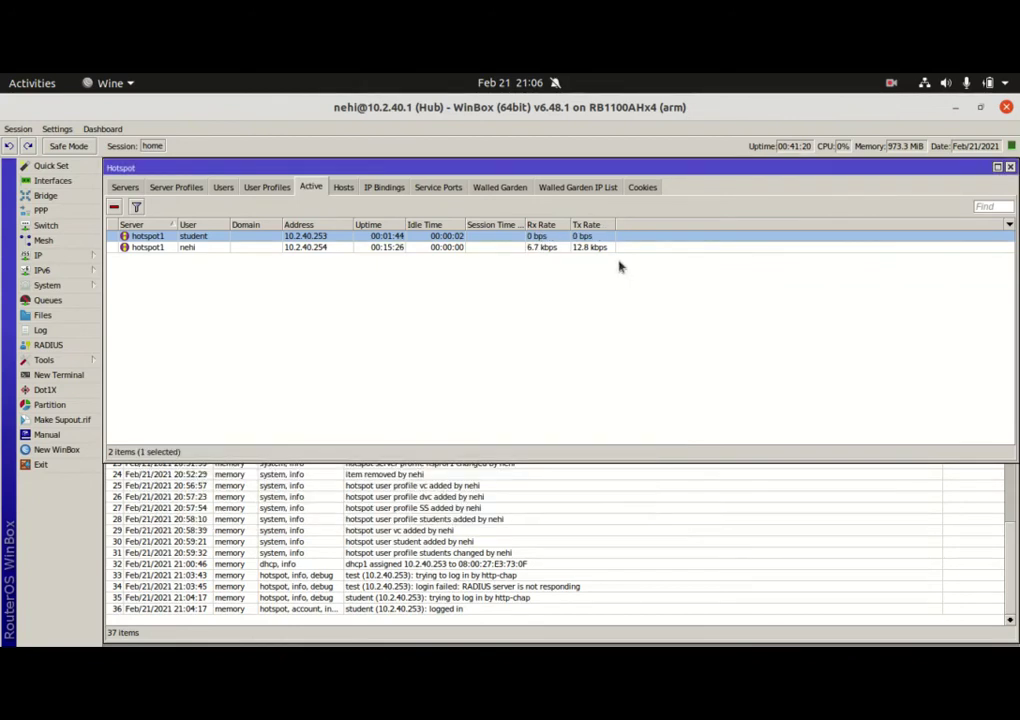
pyautogui.click(540, 247)
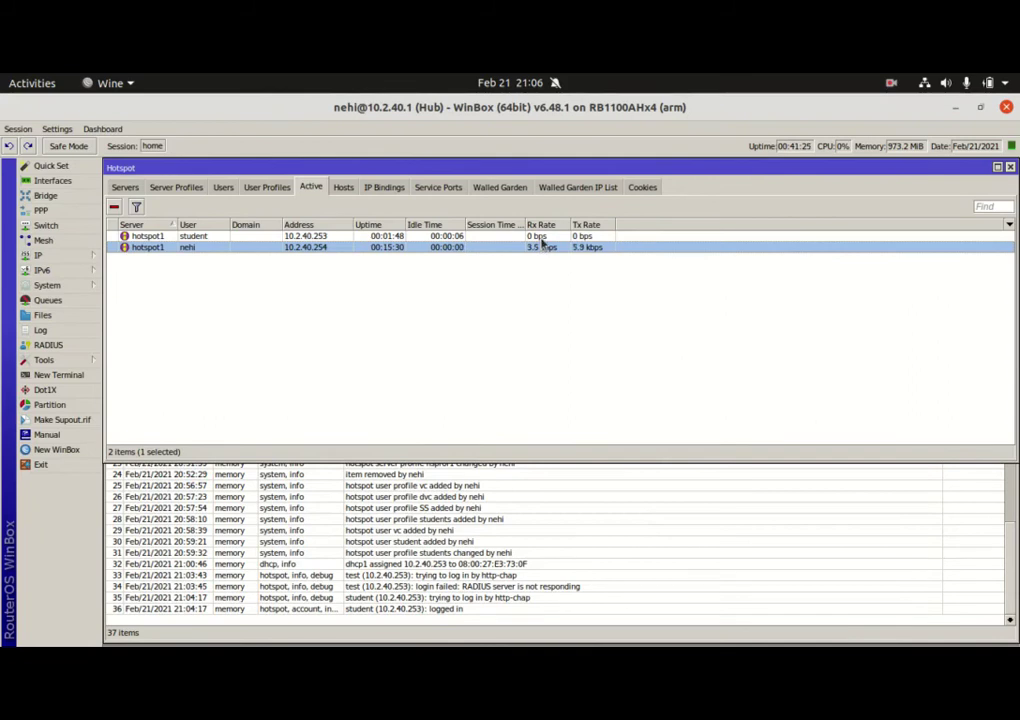
pyautogui.click(541, 238)
# Load ubuntu.org in the guest's Internet Explorer, then return to WinBox
pyautogui.moveTo(900, 640)
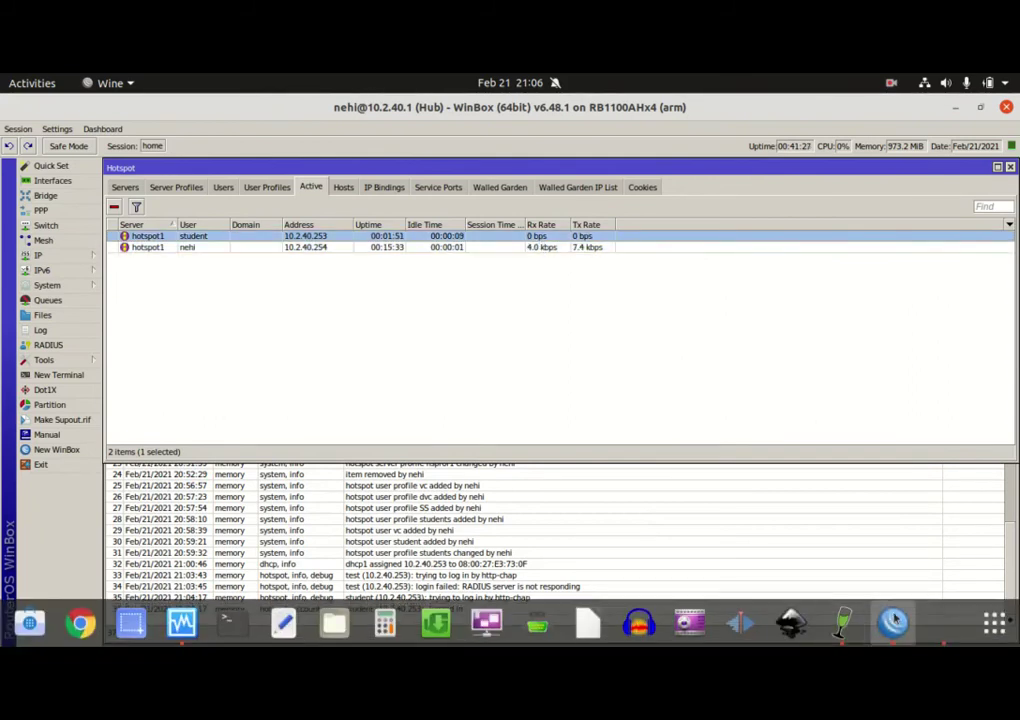
pyautogui.click(935, 632)
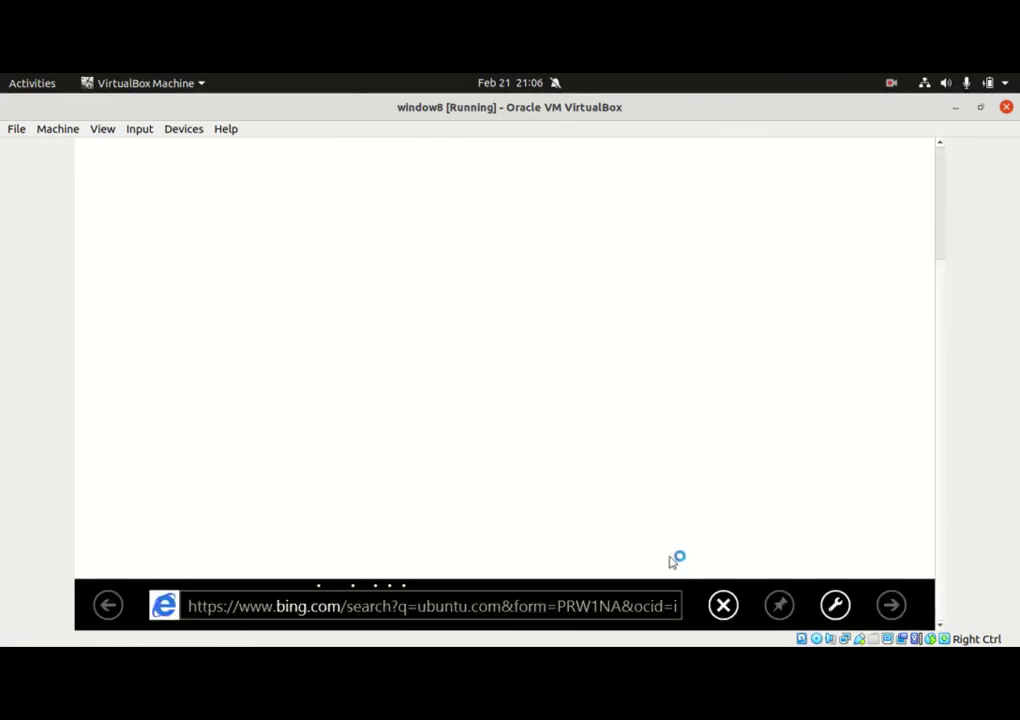
pyautogui.click(392, 607)
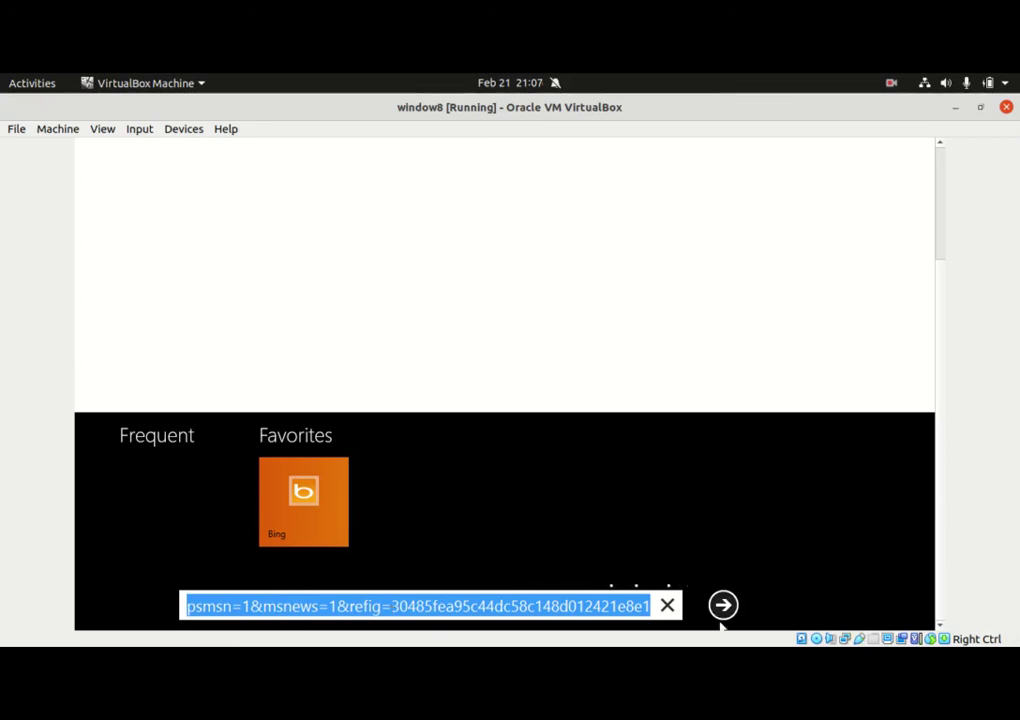
pyautogui.click(667, 605)
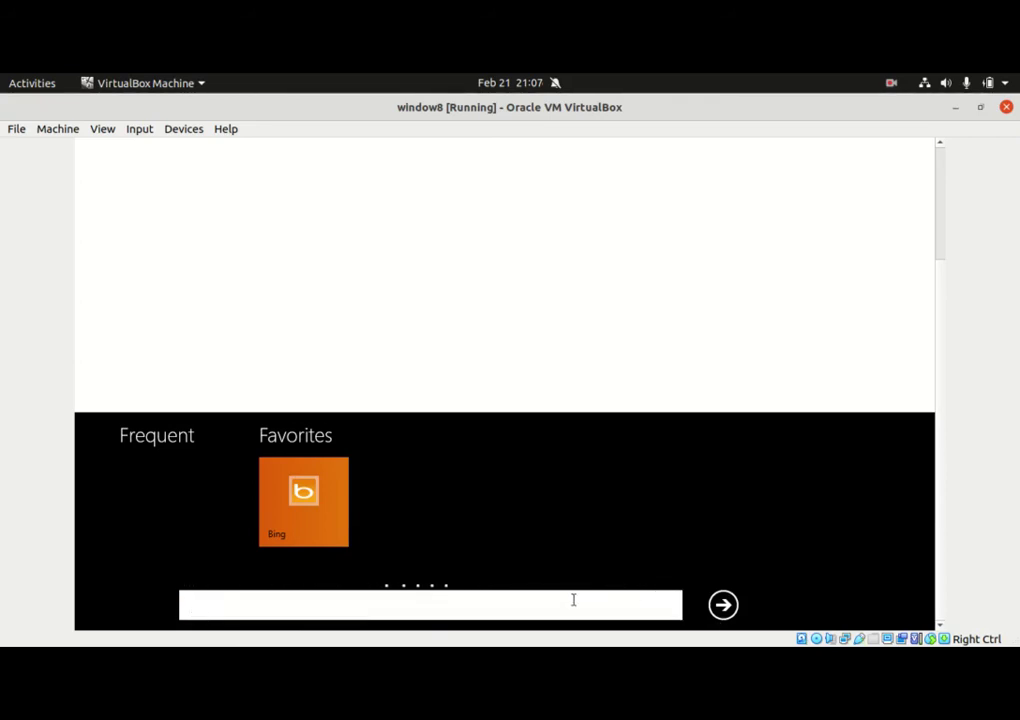
pyautogui.write('ubuntu.org')
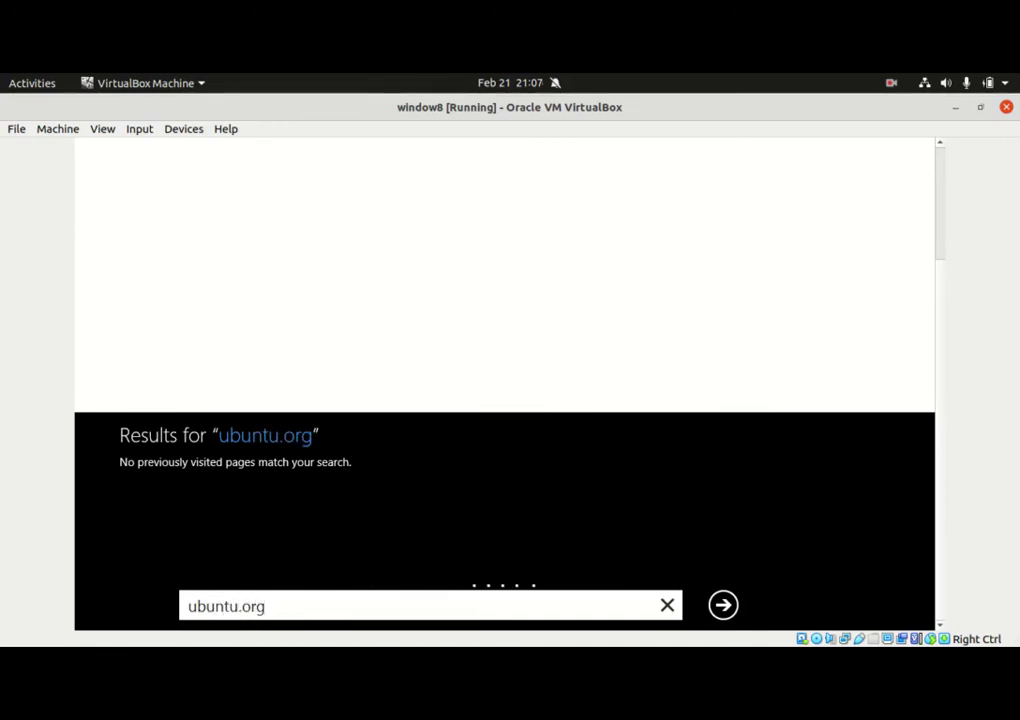
pyautogui.press('Return')
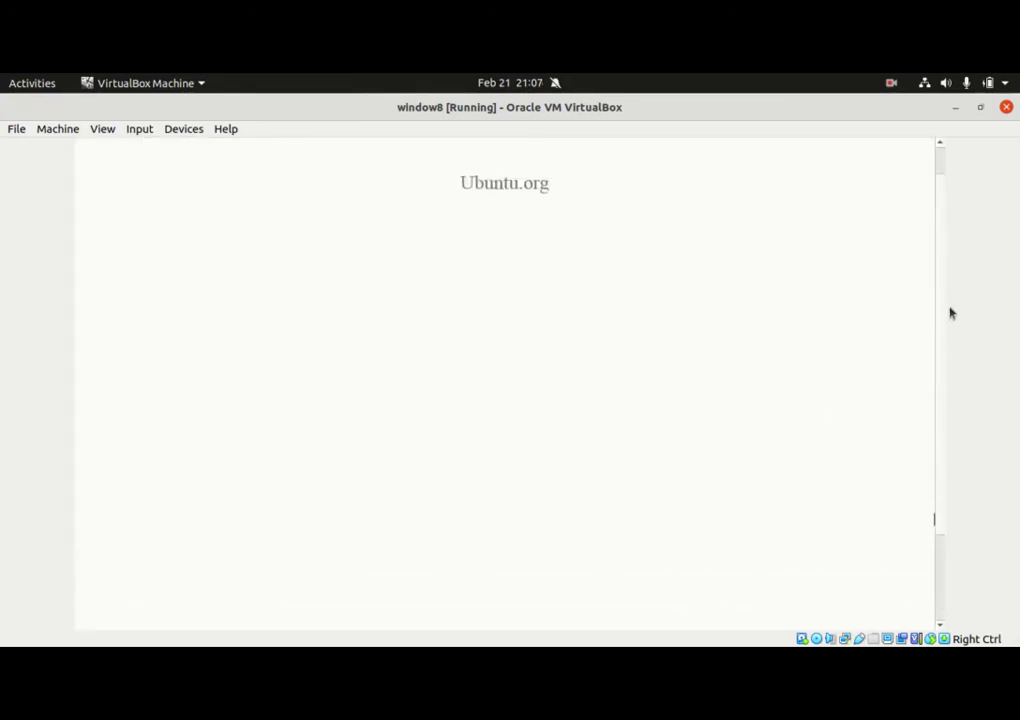
pyautogui.click(891, 625)
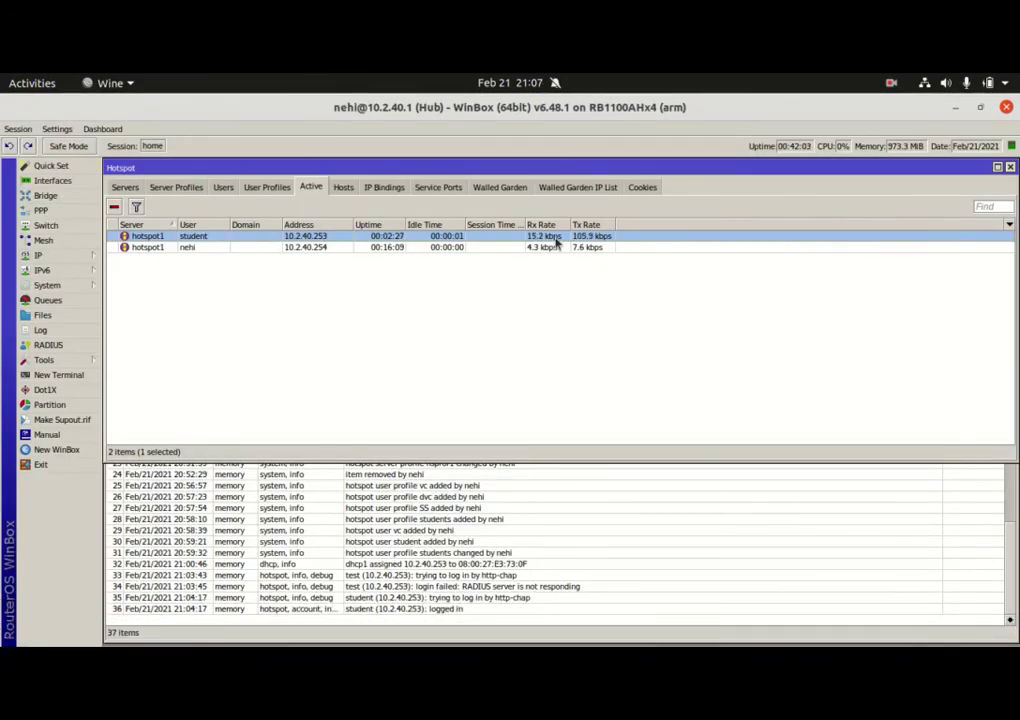
# Select the <hotspot-student> queue to confirm its 500k limit, then bring the VM forward
pyautogui.click(47, 300)
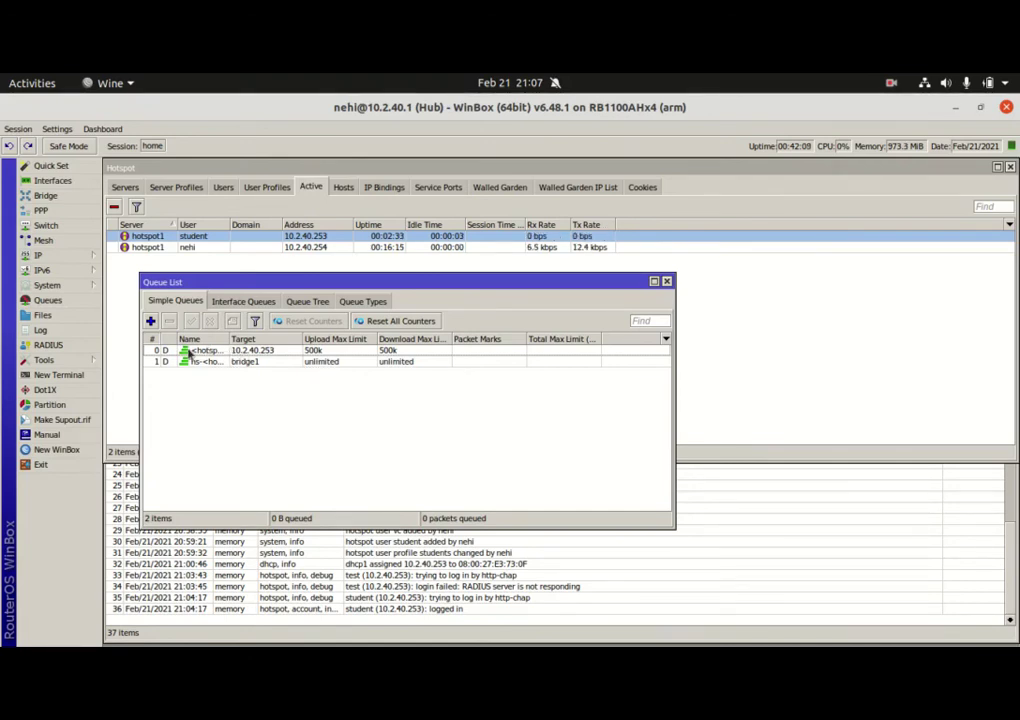
pyautogui.click(184, 353)
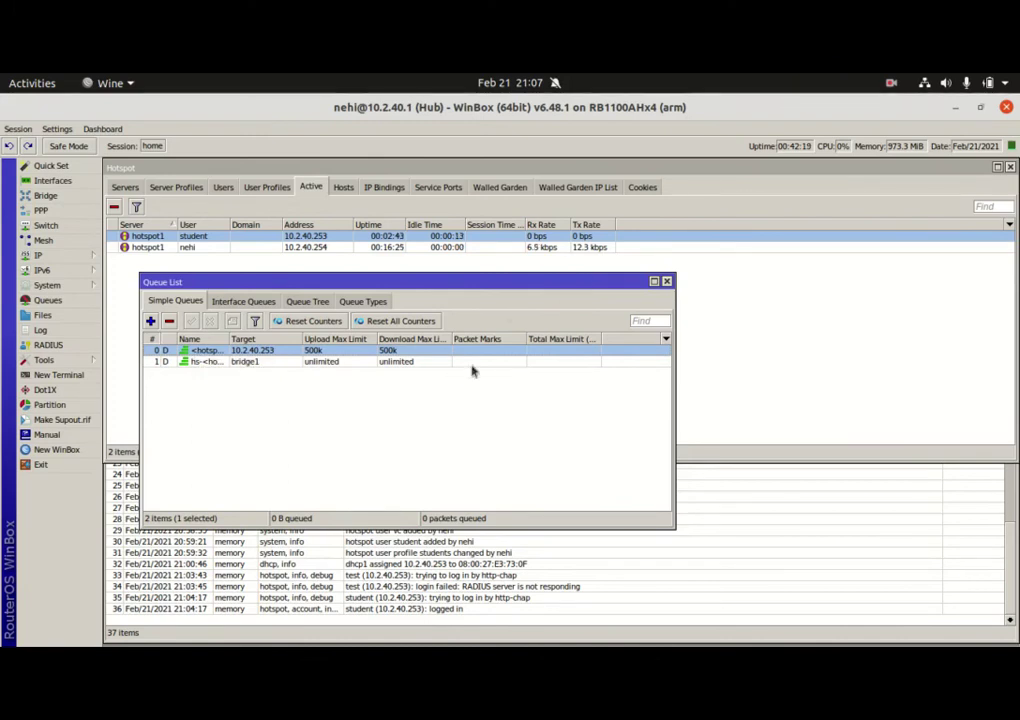
pyautogui.moveTo(760, 640)
pyautogui.click(940, 622)
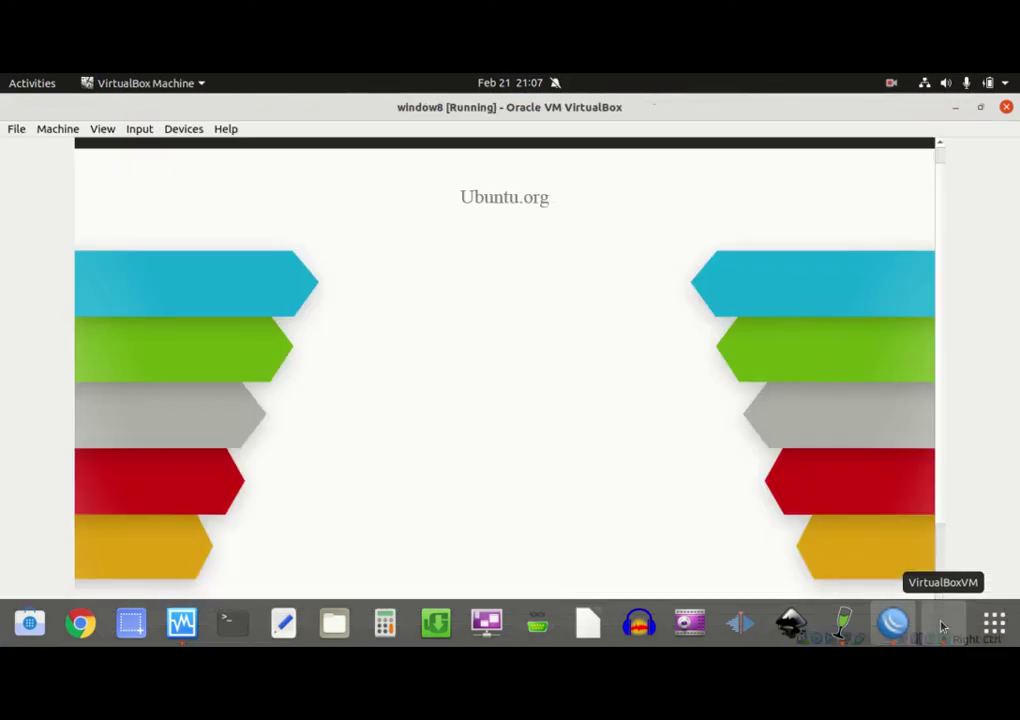
# Load ubuntu.com in the Ubuntu guest's browser, then bring WinBox's Queue List back to front
pyautogui.moveTo(943, 230); pyautogui.dragTo(924, 473)
pyautogui.click(469, 604)
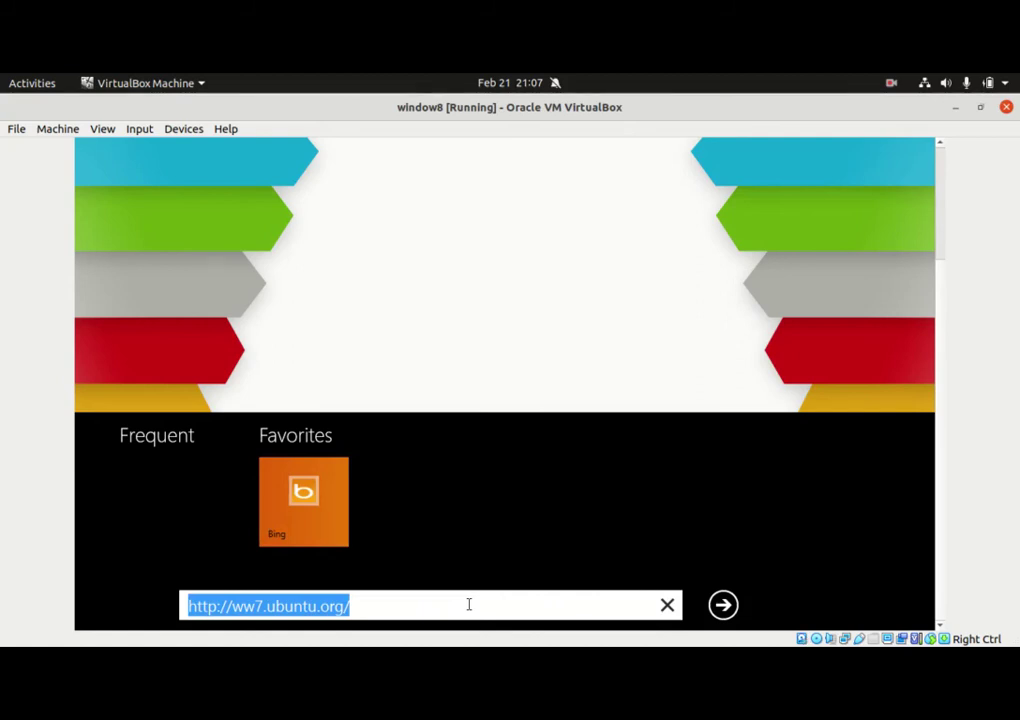
pyautogui.write('ubunt')
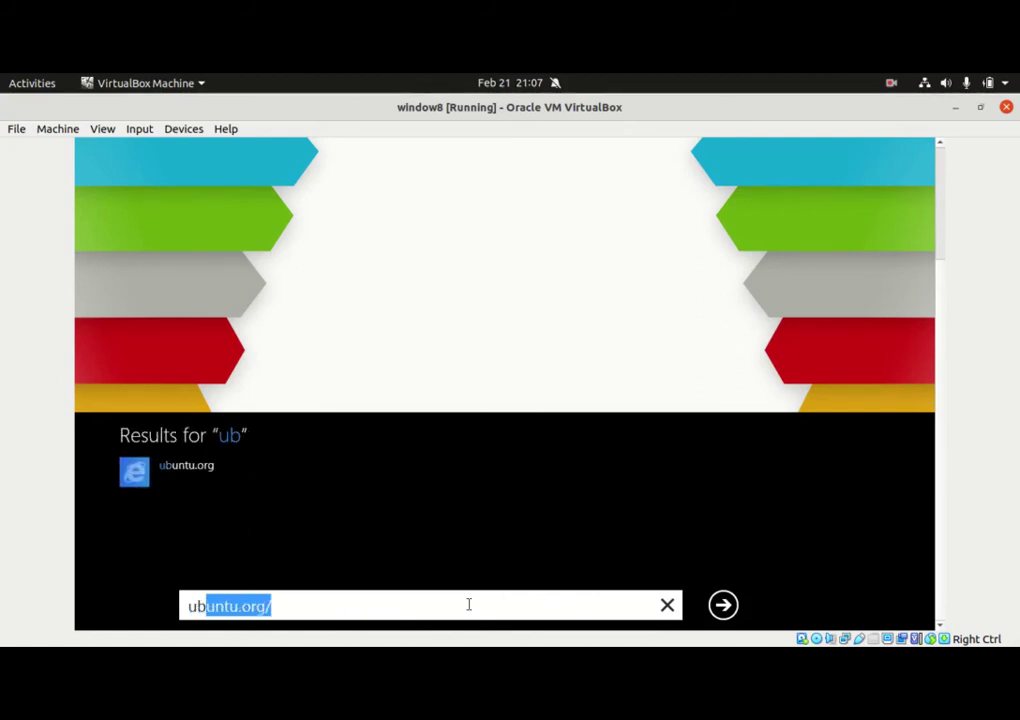
pyautogui.write('u.com')
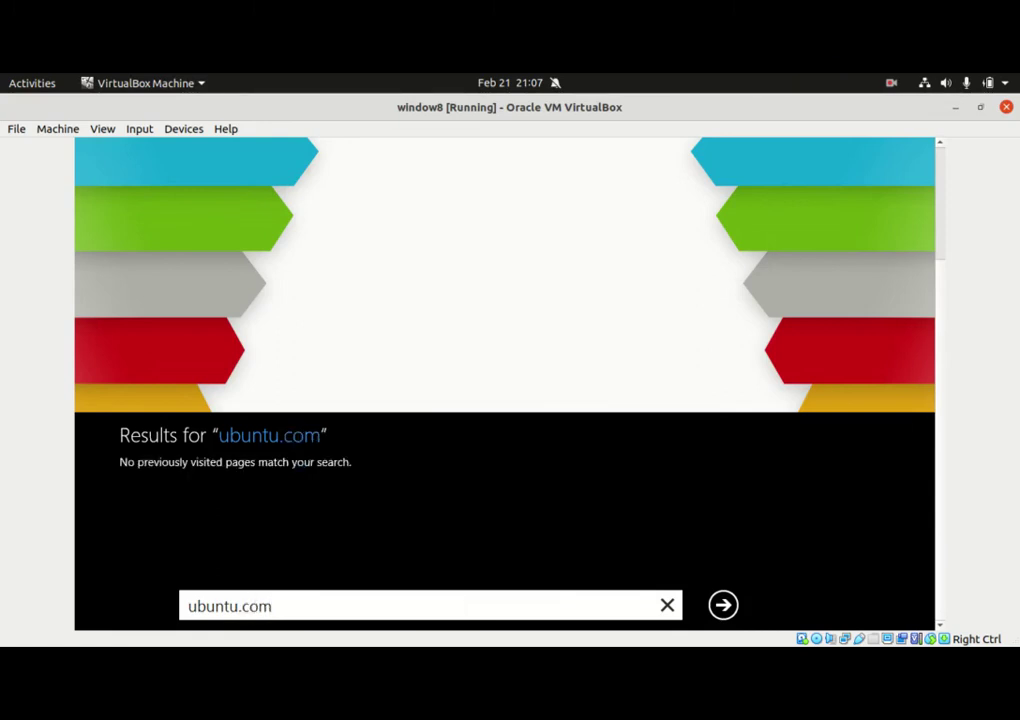
pyautogui.press('Return')
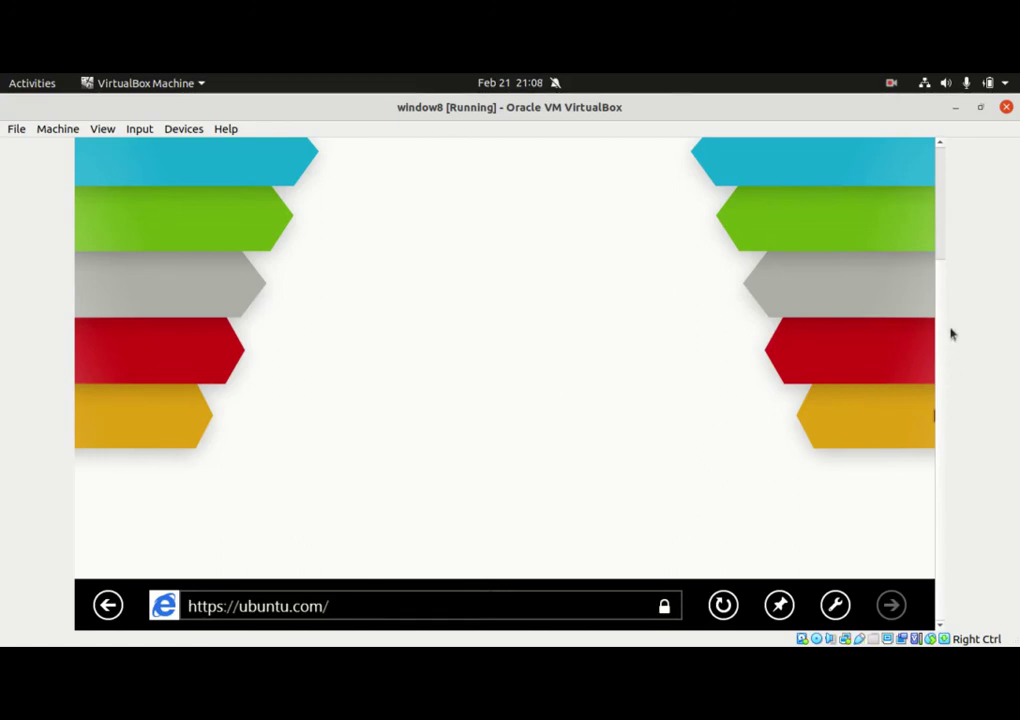
pyautogui.moveTo(790, 640)
pyautogui.click(893, 623)
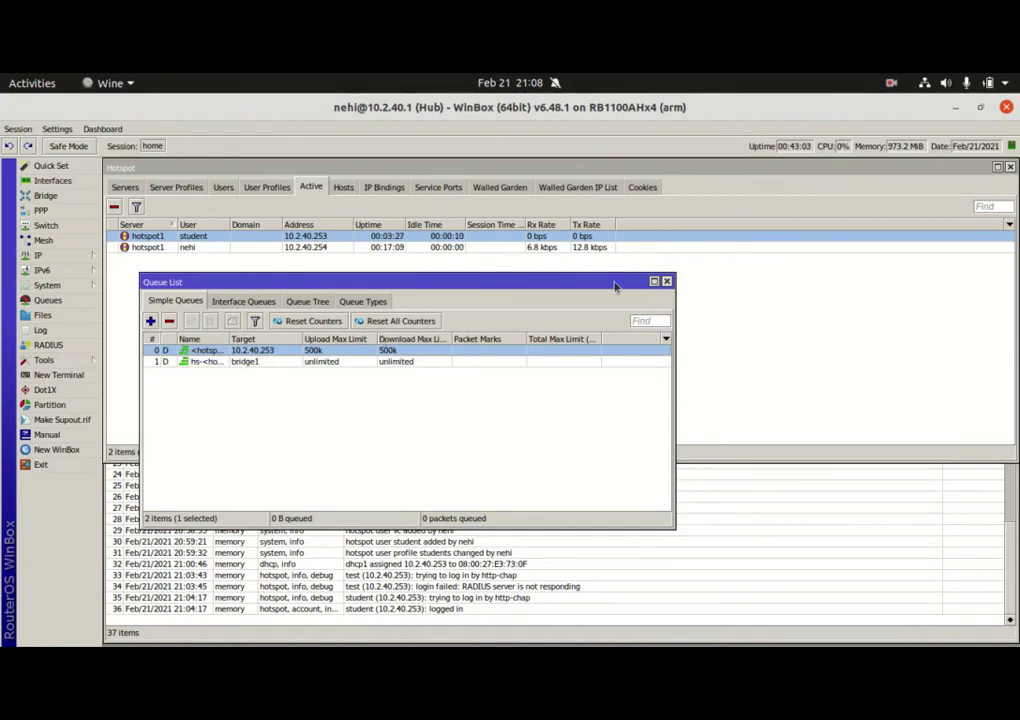
# Restore the Queue List to a floating window over the Hotspot Active list
pyautogui.click(654, 282)
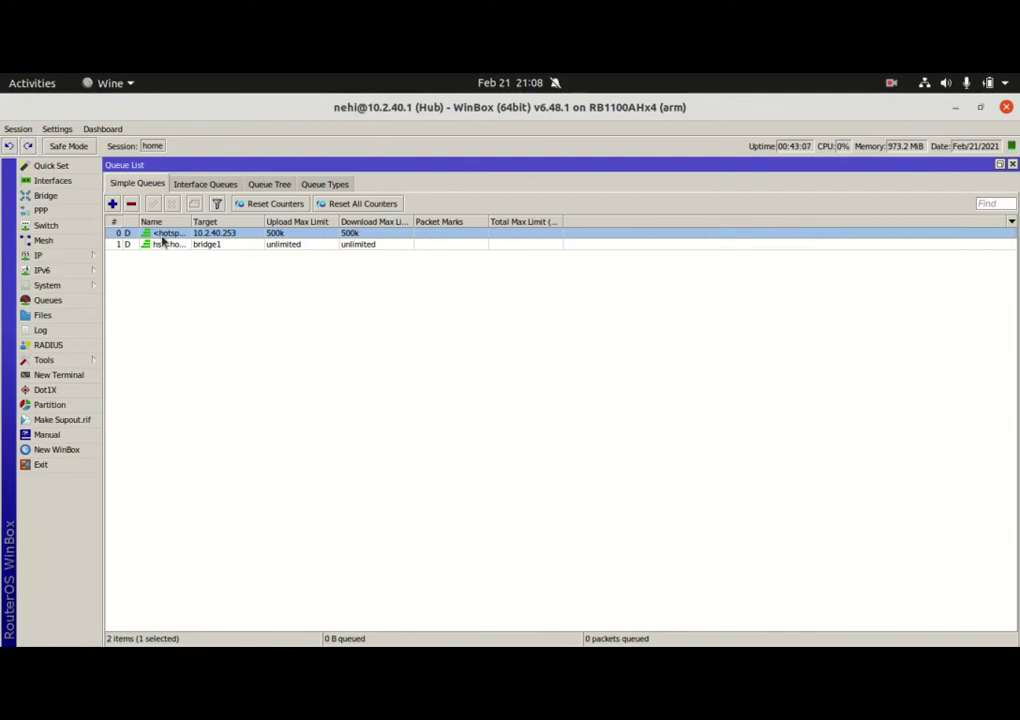
pyautogui.click(1001, 166)
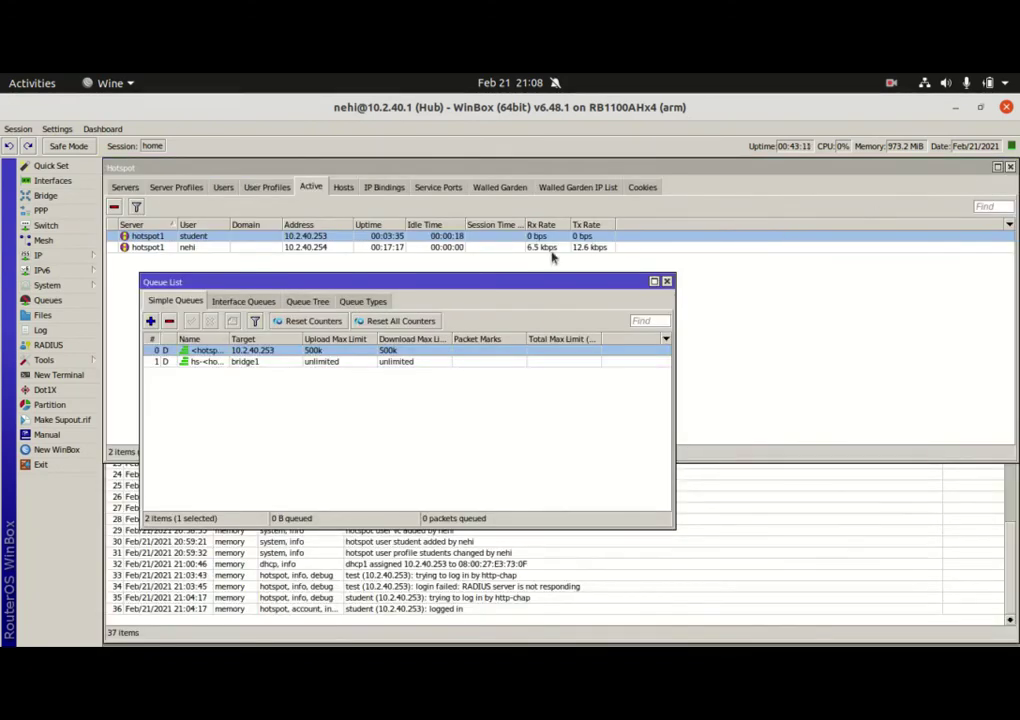
# Start the Ubuntu 20.10 download from ubuntu.com in the VM, then switch back to WinBox
pyautogui.moveTo(815, 632)
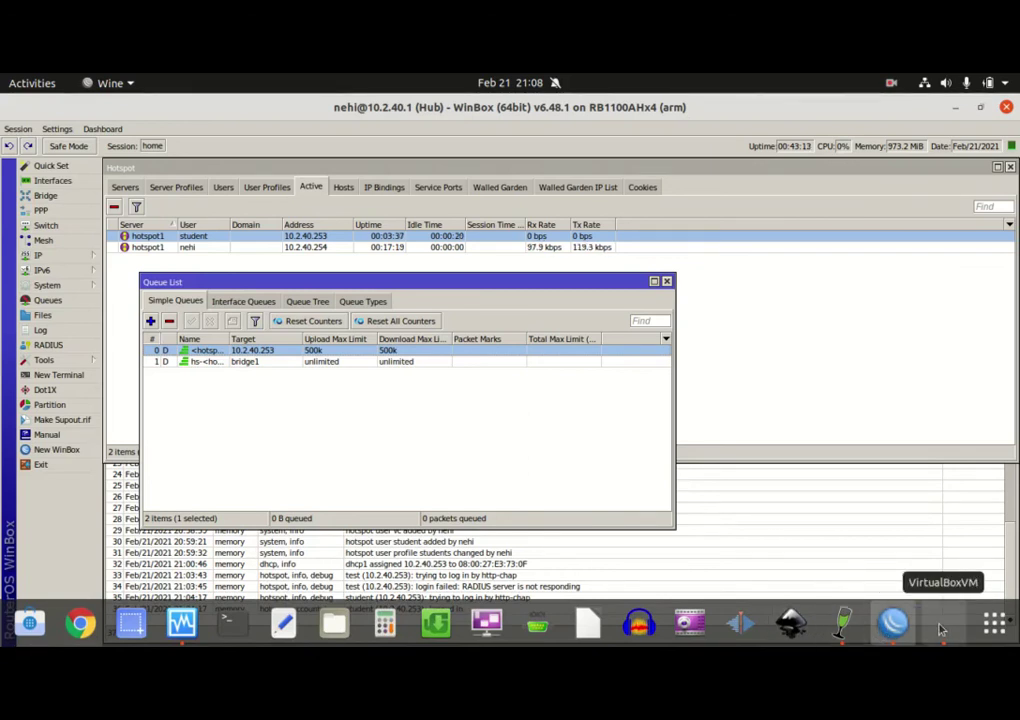
pyautogui.click(940, 623)
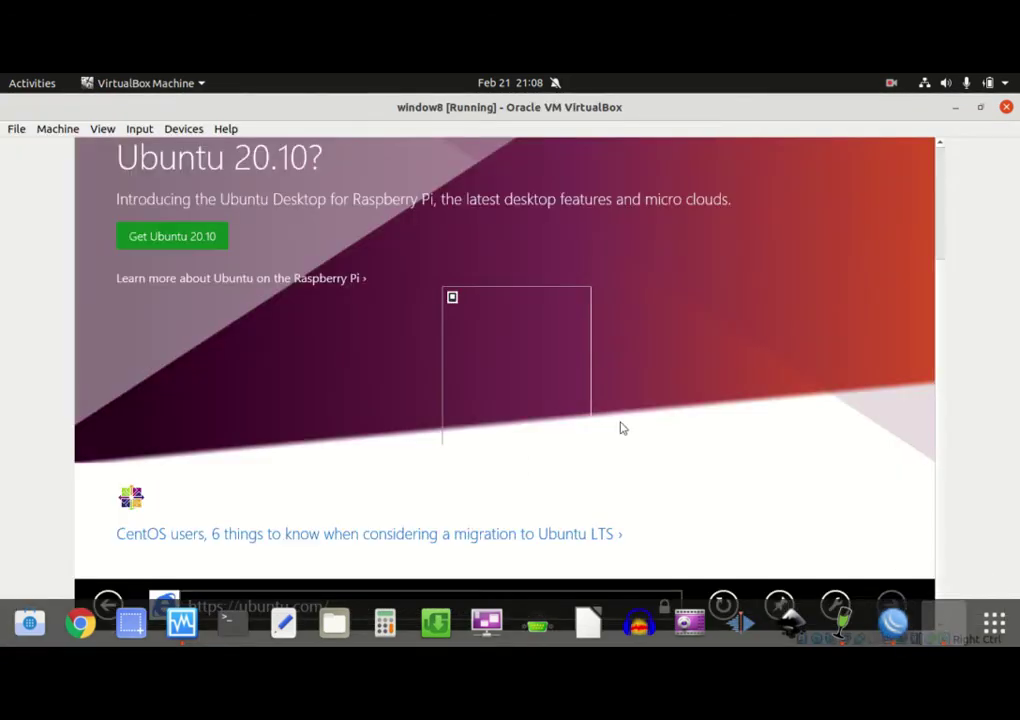
pyautogui.click(176, 239)
pyautogui.moveTo(886, 632)
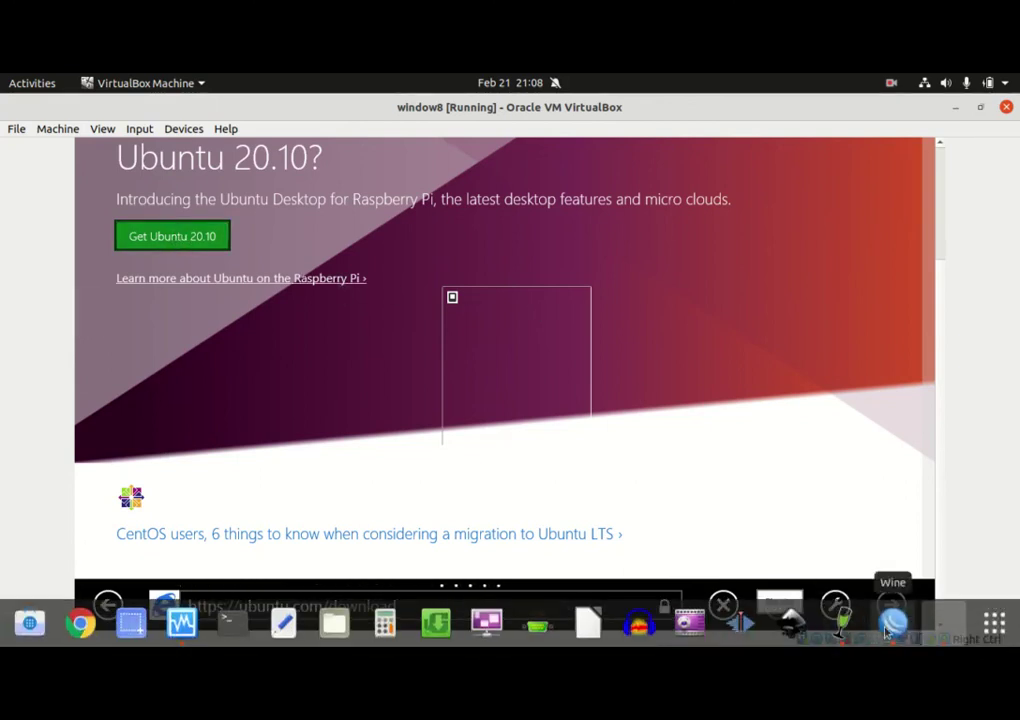
pyautogui.moveTo(850, 640)
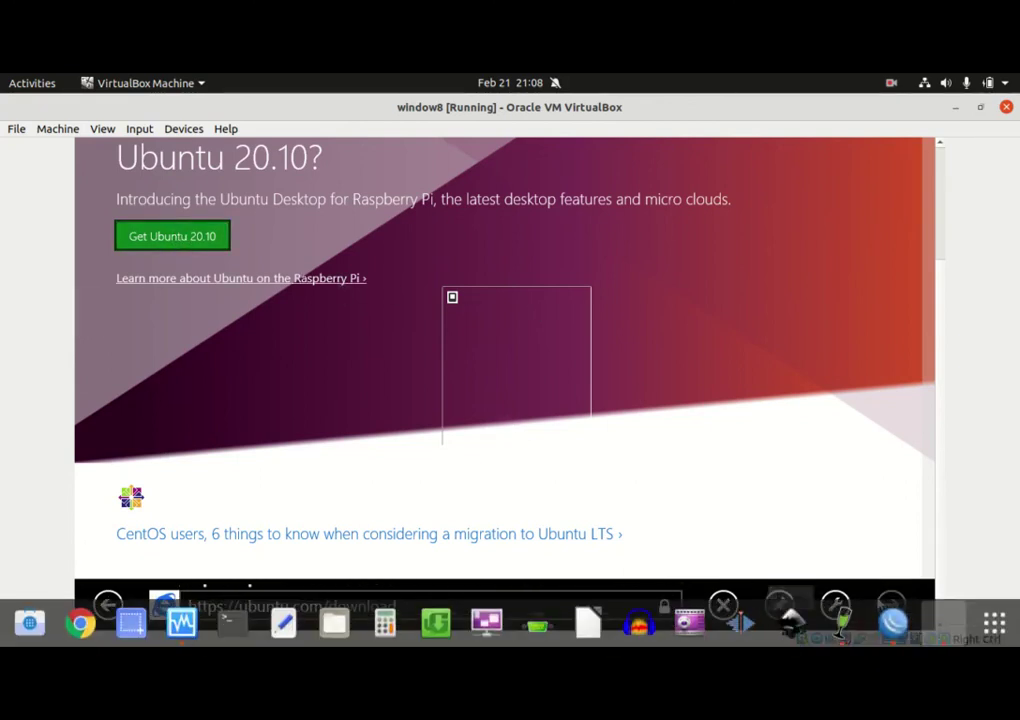
pyautogui.click(892, 620)
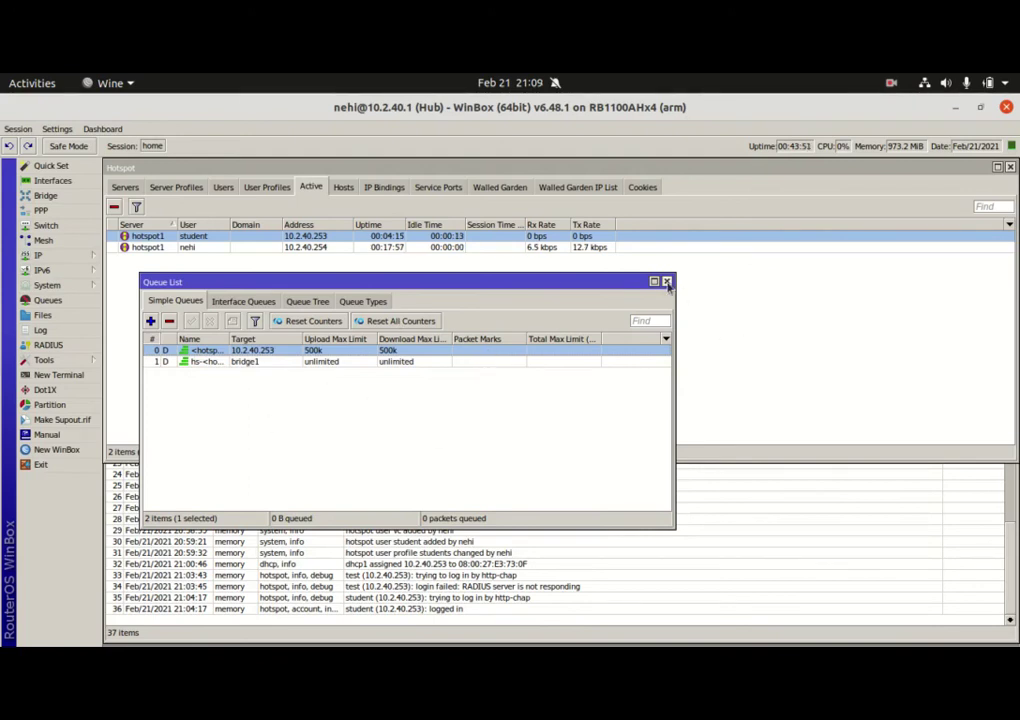
# Close the Queue List and router Log windows
pyautogui.click(664, 282)
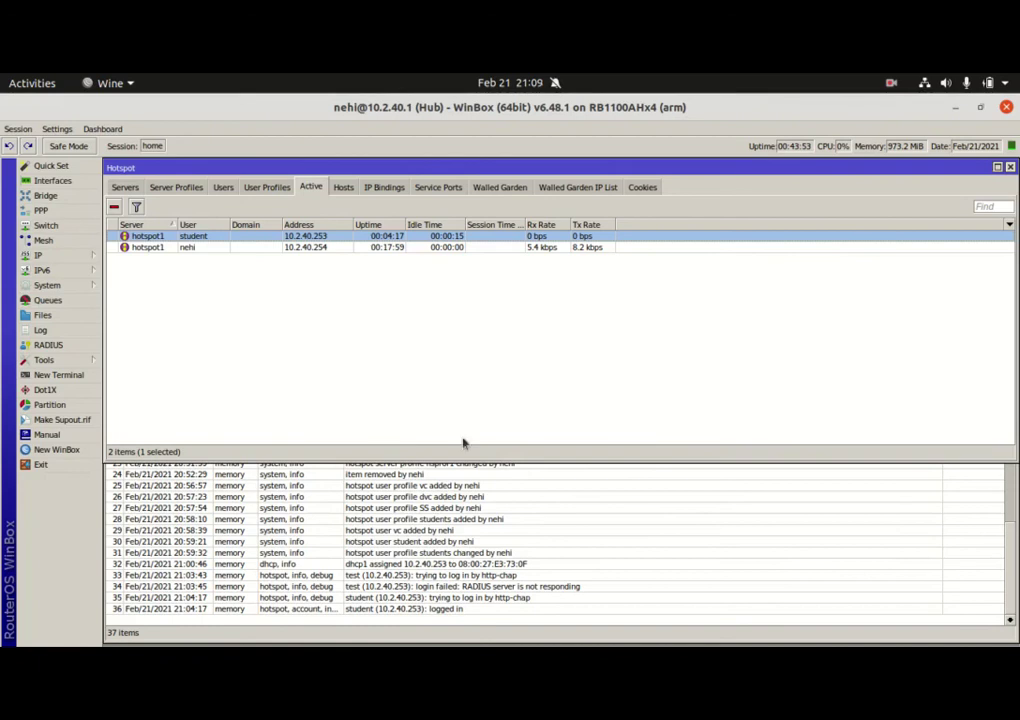
pyautogui.click(815, 518)
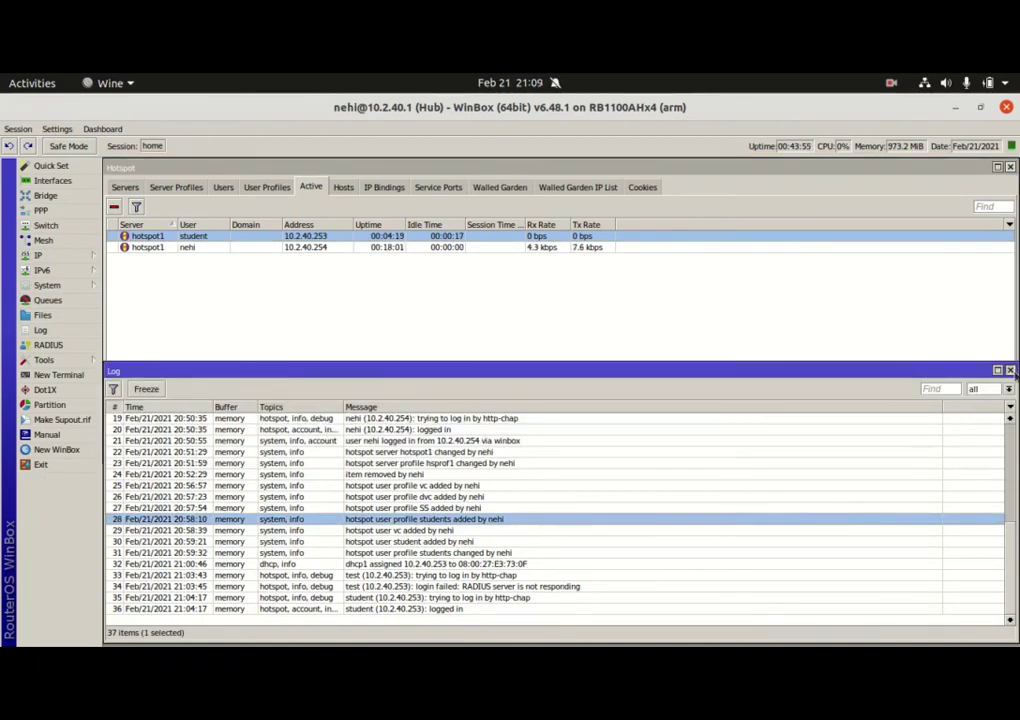
pyautogui.click(1010, 370)
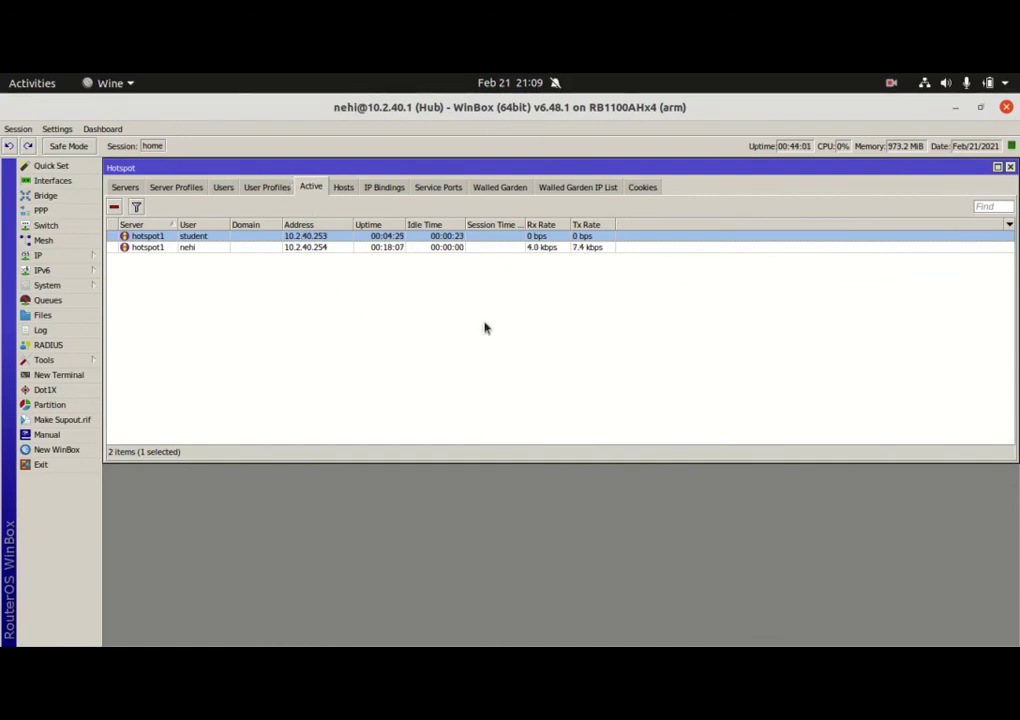
# Cycle through Hotspot Active, Hosts, Users and User Profiles, then launch Google Chrome
pyautogui.click(275, 192)
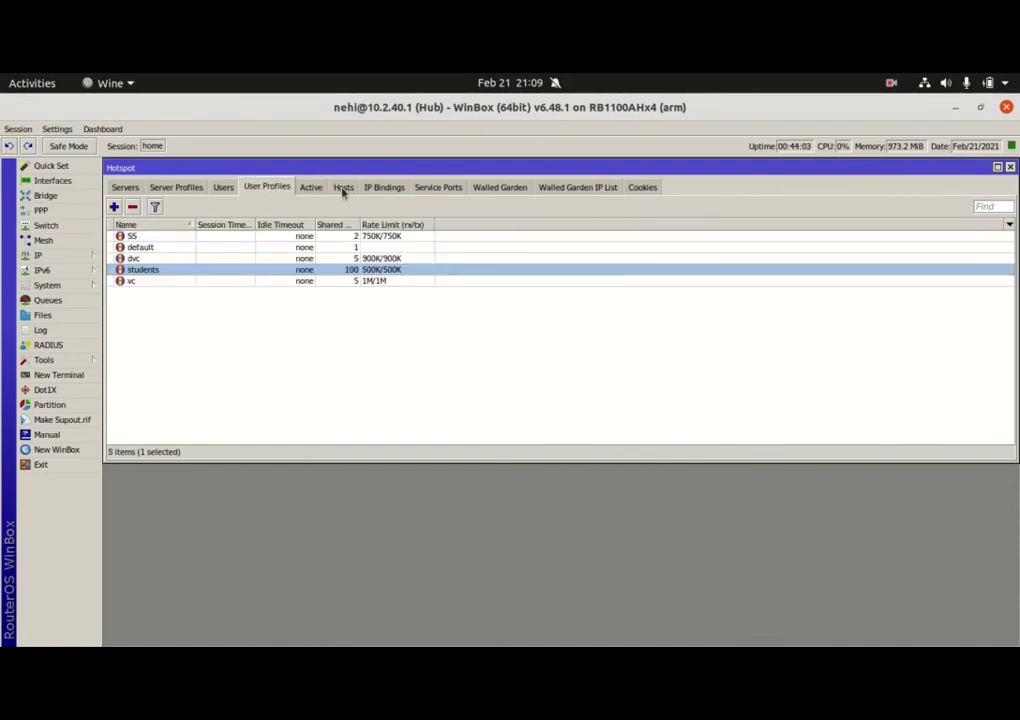
pyautogui.click(342, 190)
pyautogui.click(318, 191)
pyautogui.click(278, 192)
pyautogui.click(312, 190)
pyautogui.click(343, 190)
pyautogui.click(308, 190)
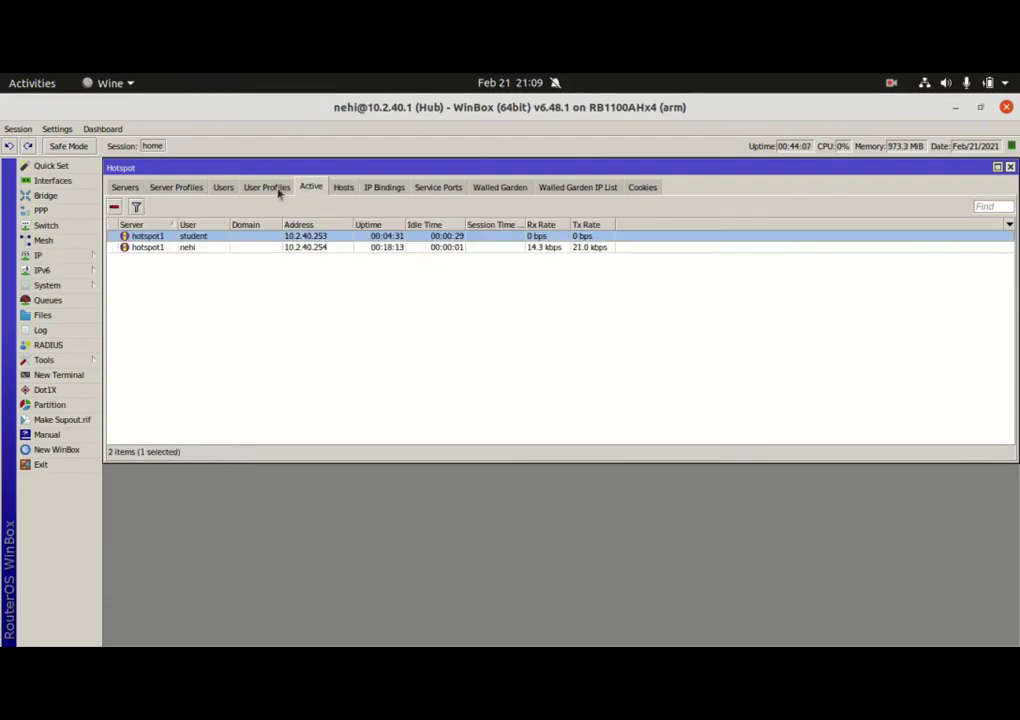
pyautogui.click(262, 190)
pyautogui.click(226, 190)
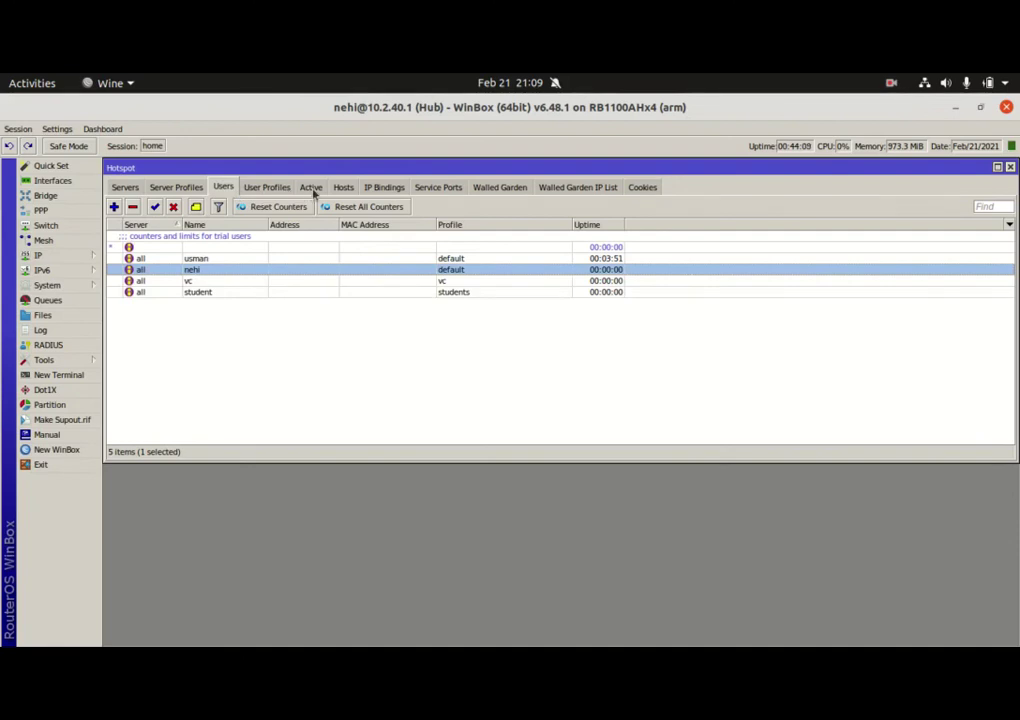
pyautogui.click(313, 192)
pyautogui.click(343, 190)
pyautogui.click(310, 191)
pyautogui.click(268, 191)
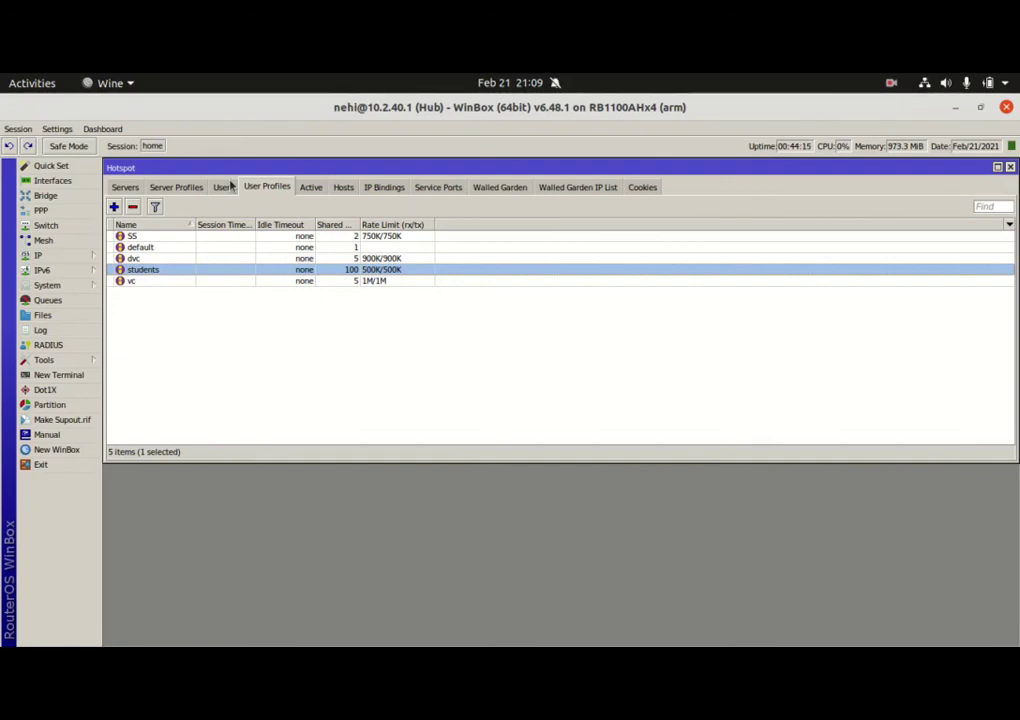
pyautogui.moveTo(519, 645)
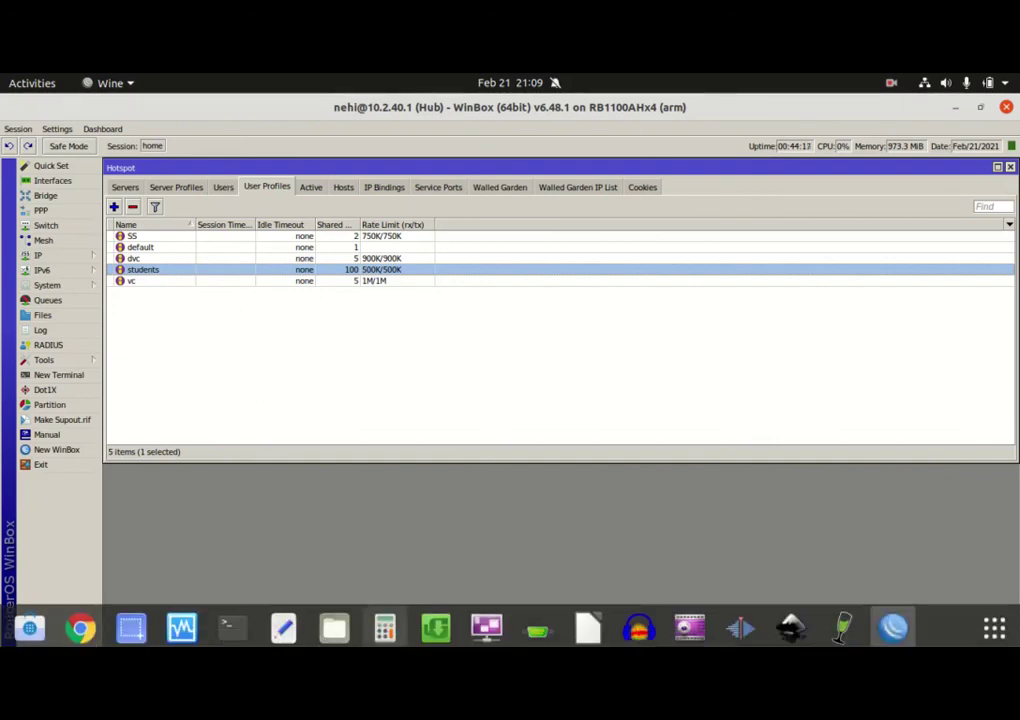
pyautogui.click(80, 625)
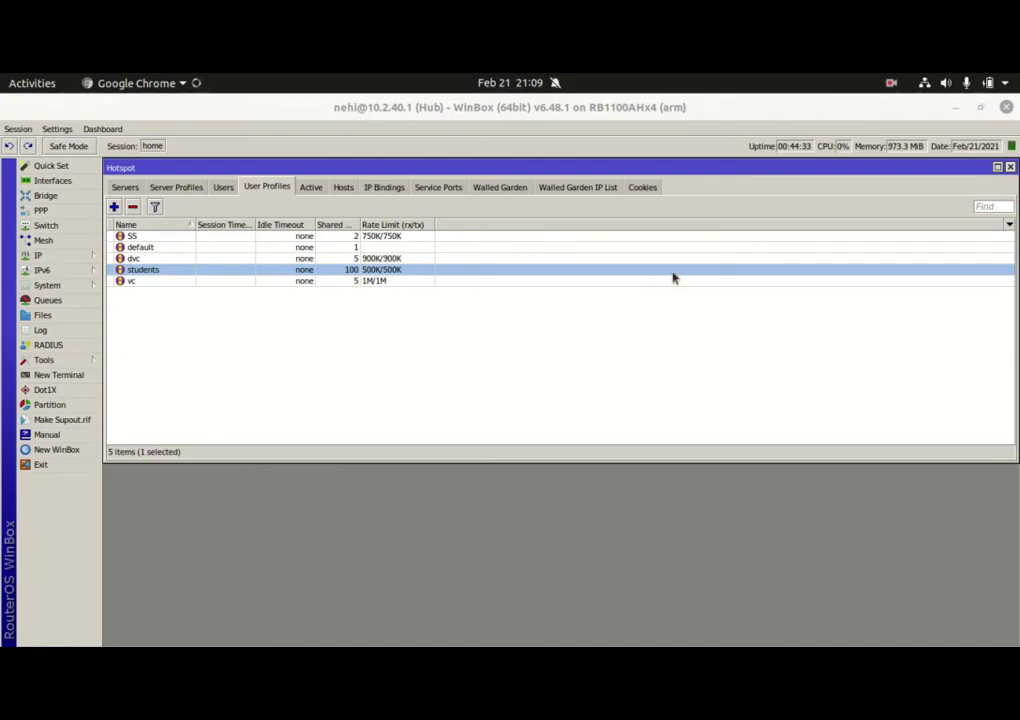
# Keep re-checking Active sessions, Hosts and User Profiles while Chrome starts
pyautogui.click(312, 188)
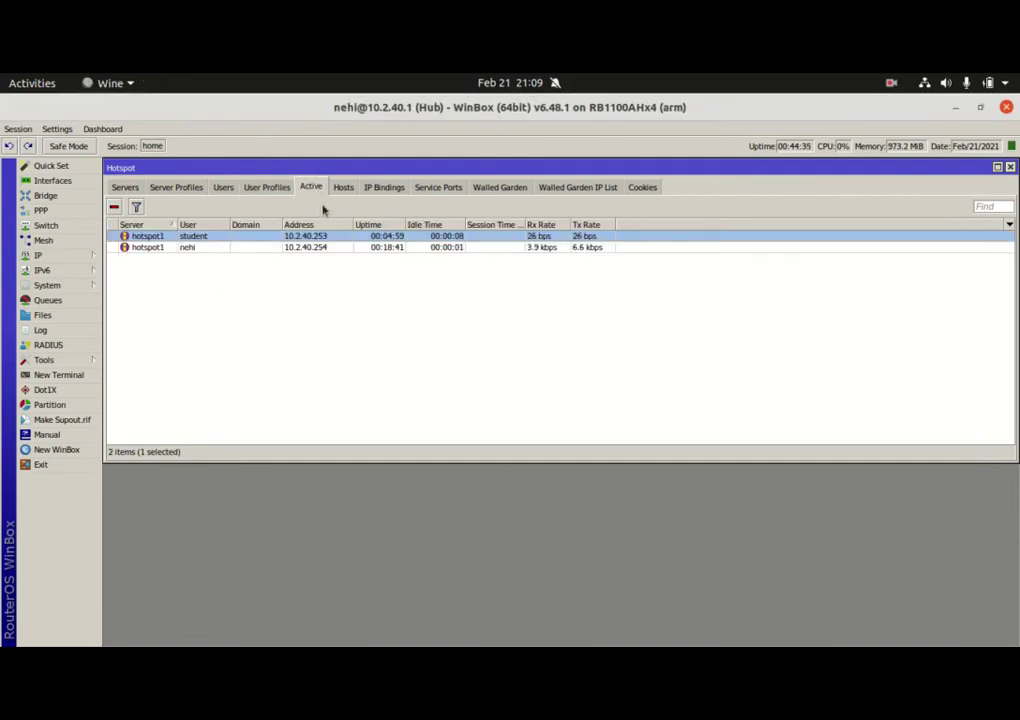
pyautogui.click(343, 188)
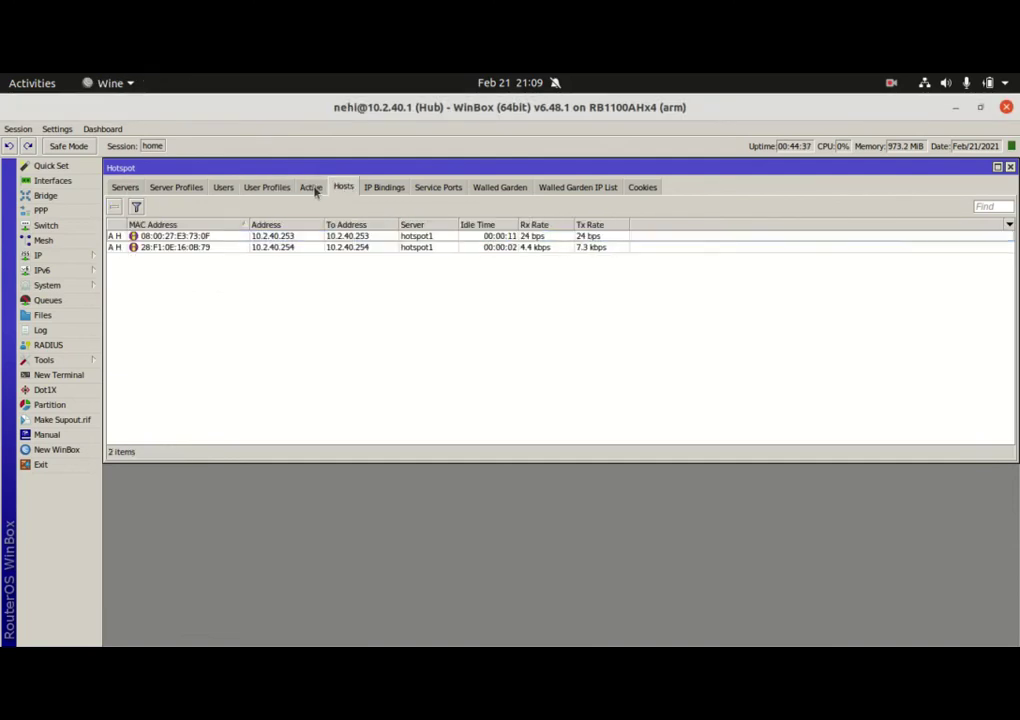
pyautogui.click(312, 189)
pyautogui.click(267, 188)
pyautogui.click(311, 188)
pyautogui.click(343, 188)
pyautogui.click(313, 188)
pyautogui.click(341, 189)
pyautogui.click(313, 190)
pyautogui.click(341, 189)
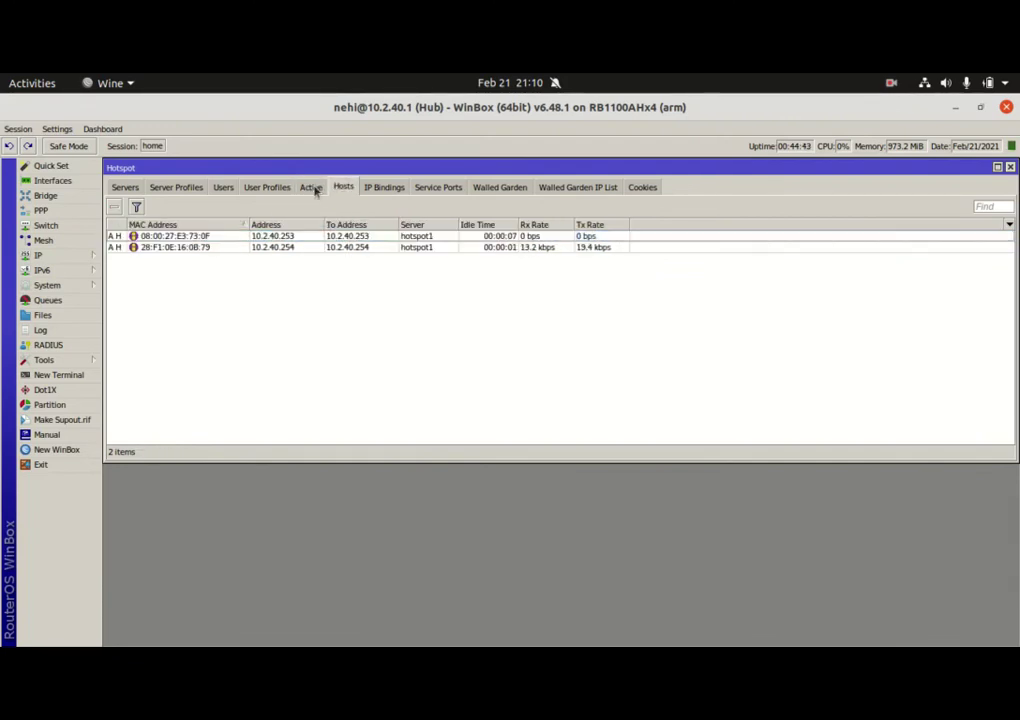
pyautogui.click(313, 189)
pyautogui.click(268, 189)
pyautogui.click(310, 189)
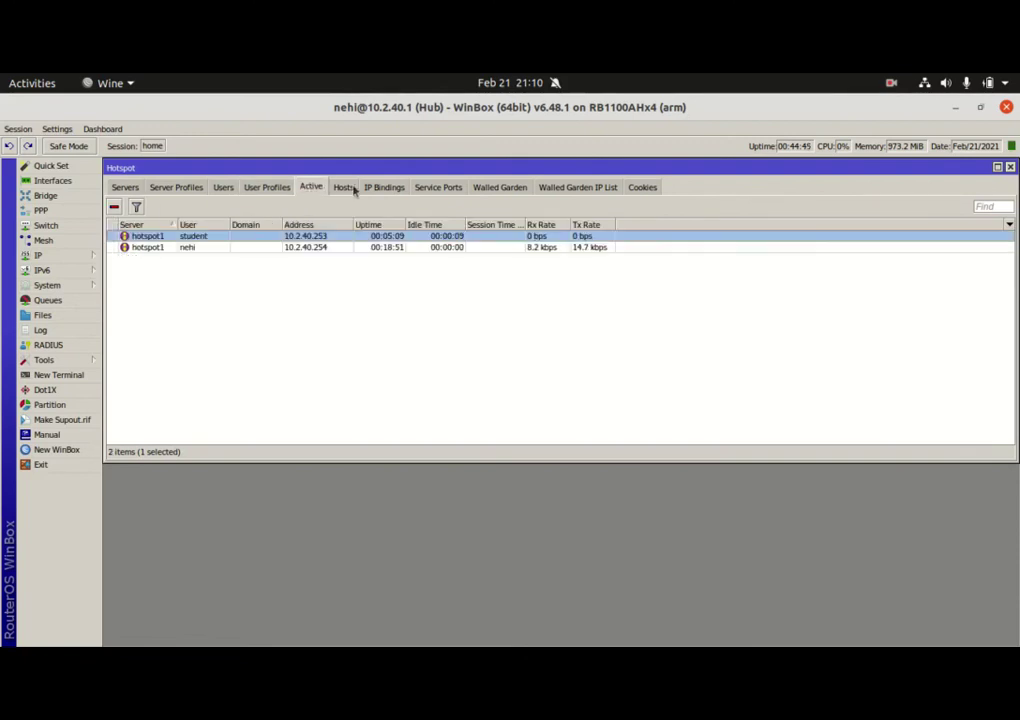
pyautogui.click(345, 189)
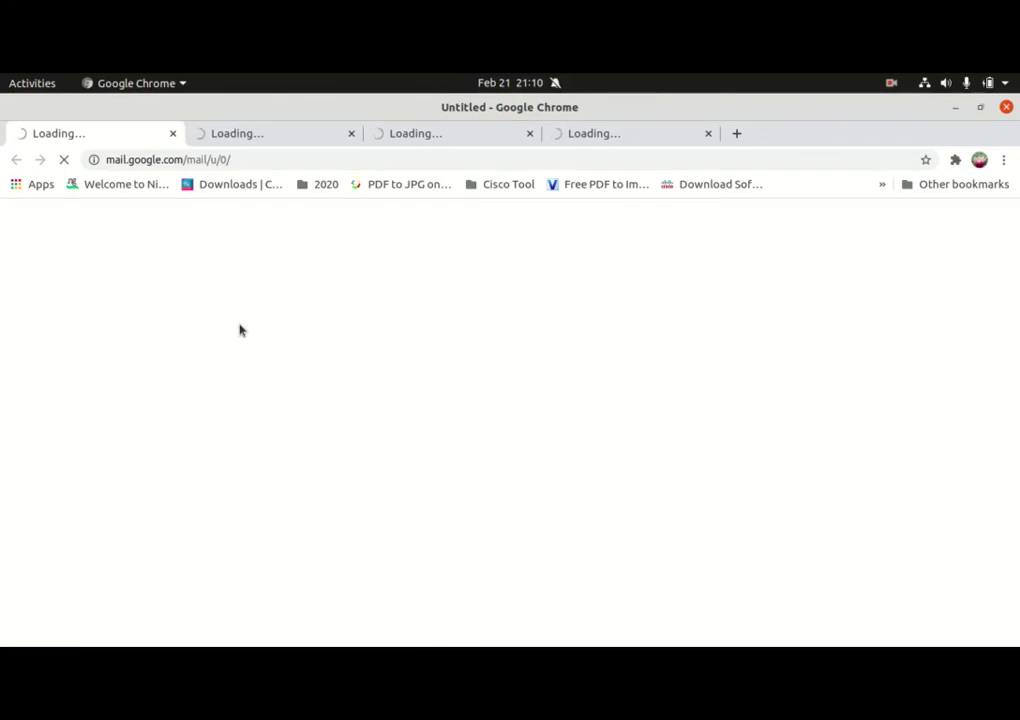
# Stop the first tab loading and go to 10.2.40.1/userman, which returns Error 404
pyautogui.click(64, 160)
pyautogui.click(258, 164)
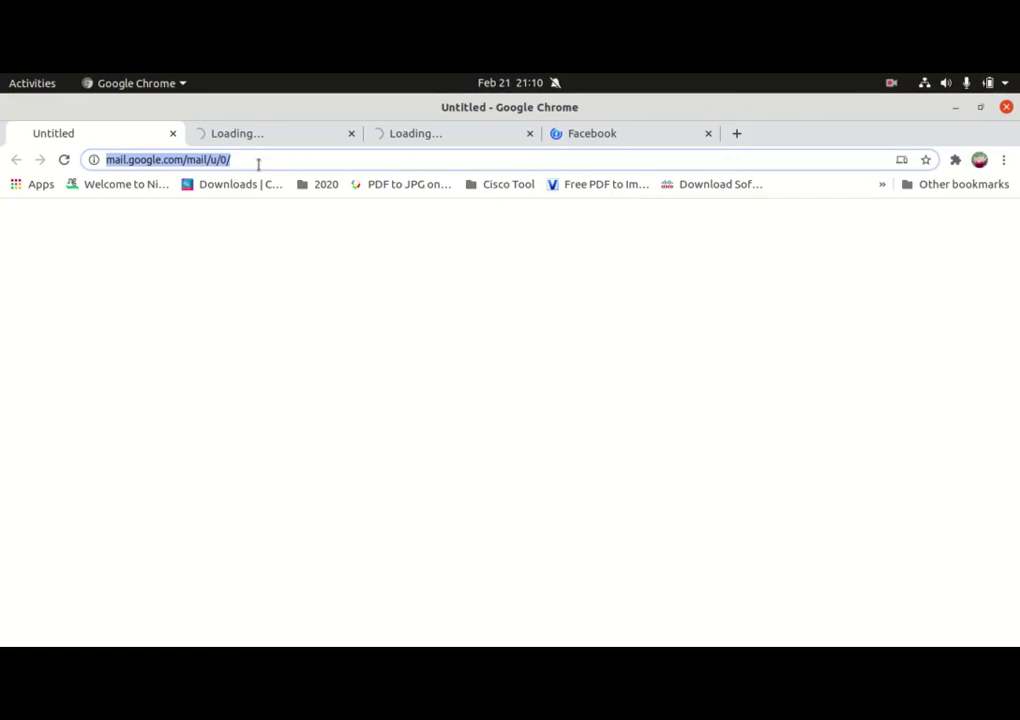
pyautogui.write('10.2.40.1/userman')
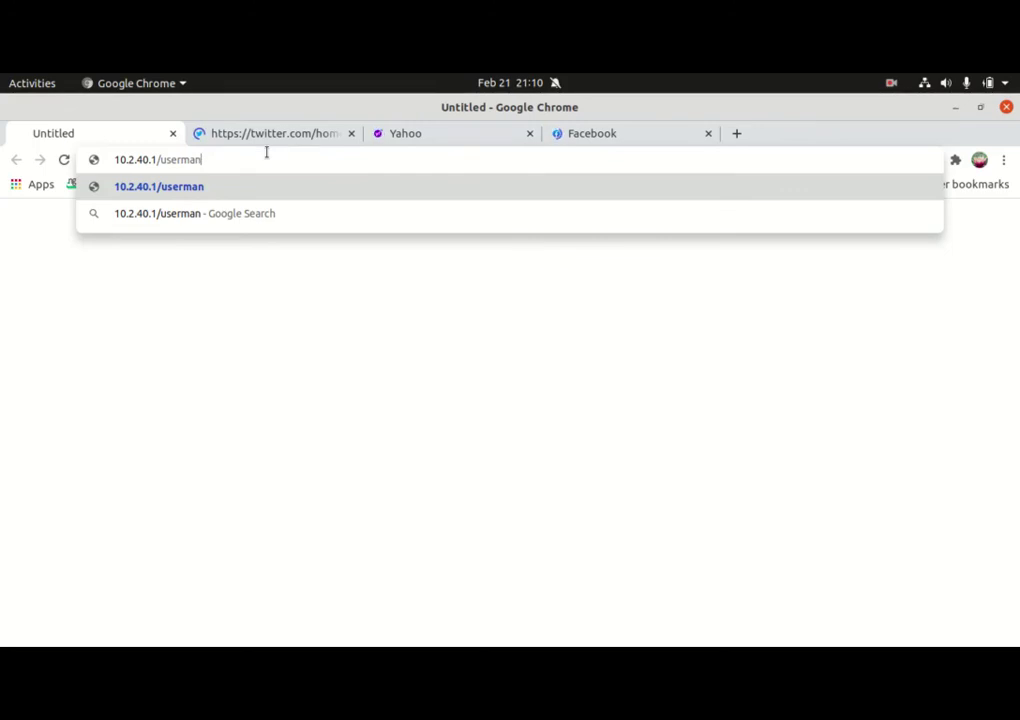
pyautogui.press('Return')
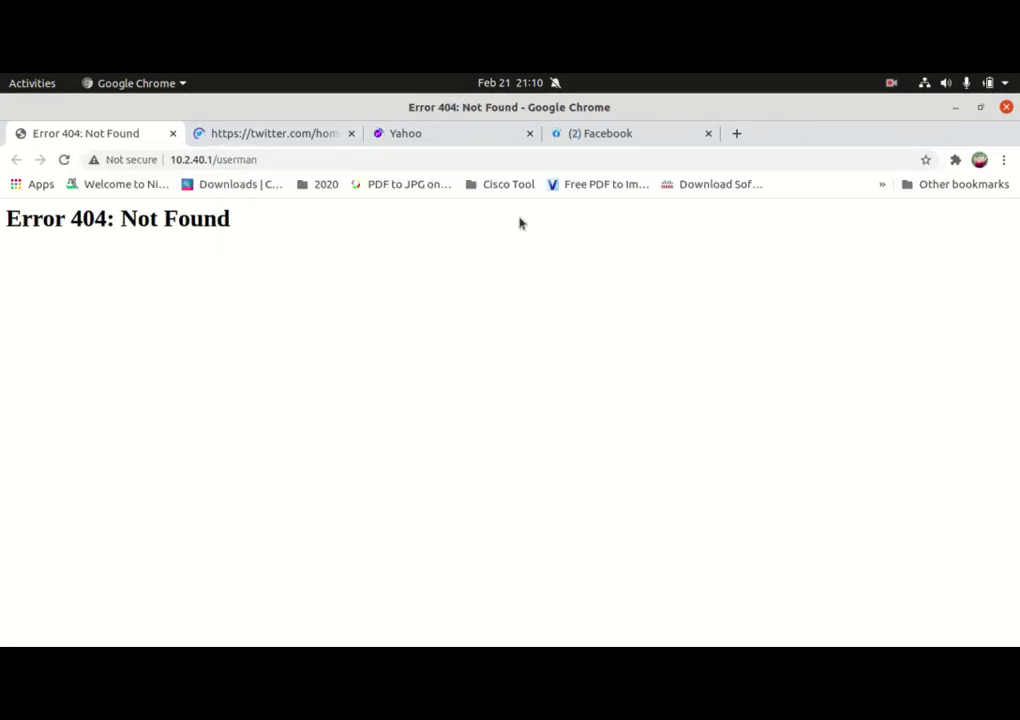
# Glance at the Facebook and Yahoo tabs, then select the 10.2.40.1/userman address
pyautogui.click(615, 134)
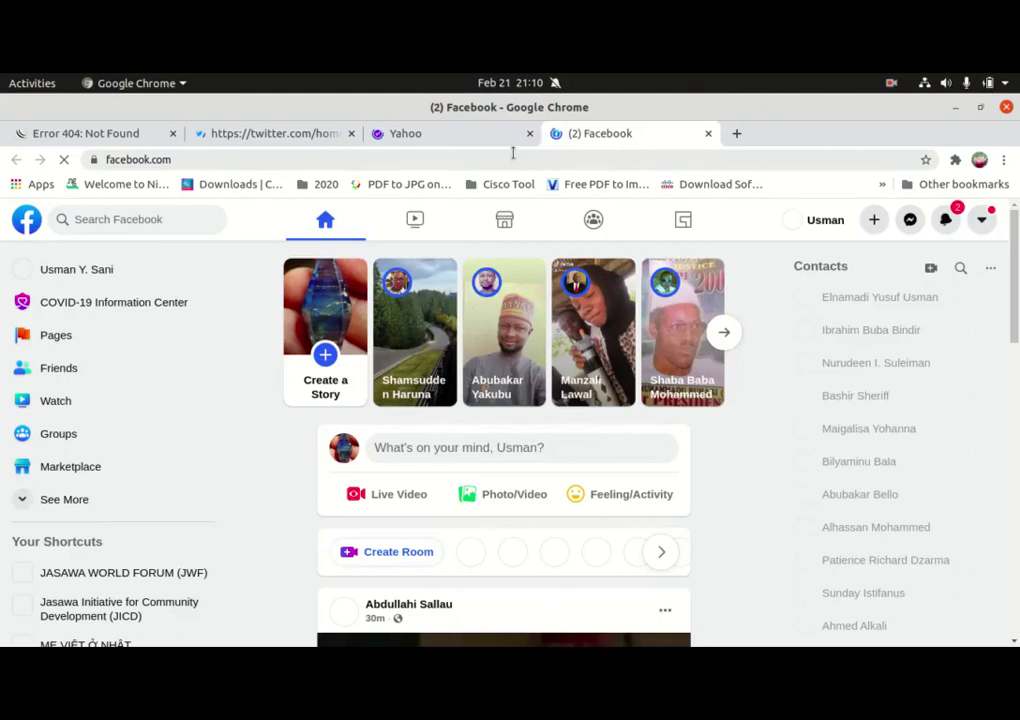
pyautogui.click(380, 133)
pyautogui.click(100, 136)
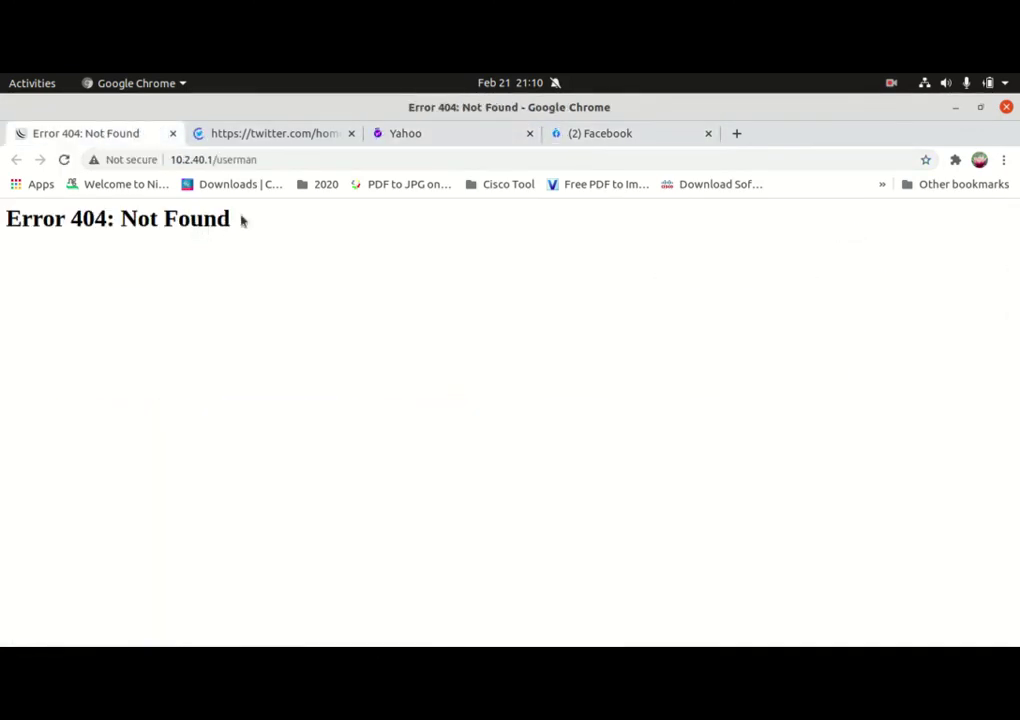
pyautogui.click(260, 160)
pyautogui.moveTo(272, 160); pyautogui.dragTo(172, 160)
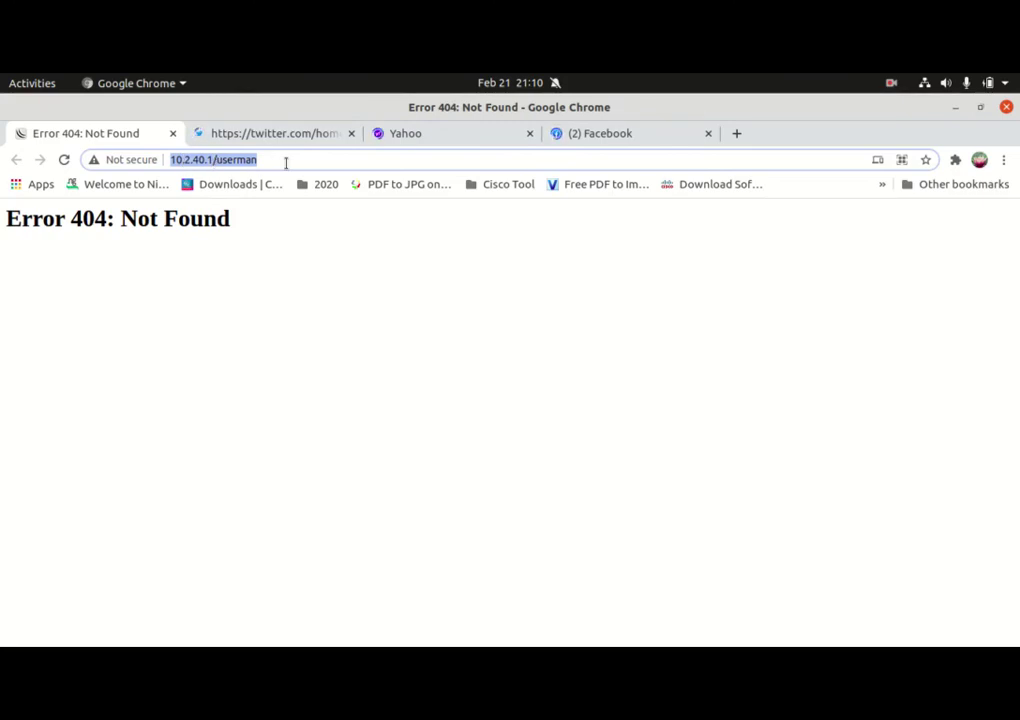
# Load the hotspot status page at 10.2.40.1, close that tab, and return to WinBox
pyautogui.press('Escape')
pyautogui.press('BackSpace')
pyautogui.press('BackSpace')
pyautogui.press('BackSpace')
pyautogui.press('BackSpace')
pyautogui.press('BackSpace')
pyautogui.press('BackSpace')
pyautogui.press('BackSpace')
pyautogui.press('BackSpace')
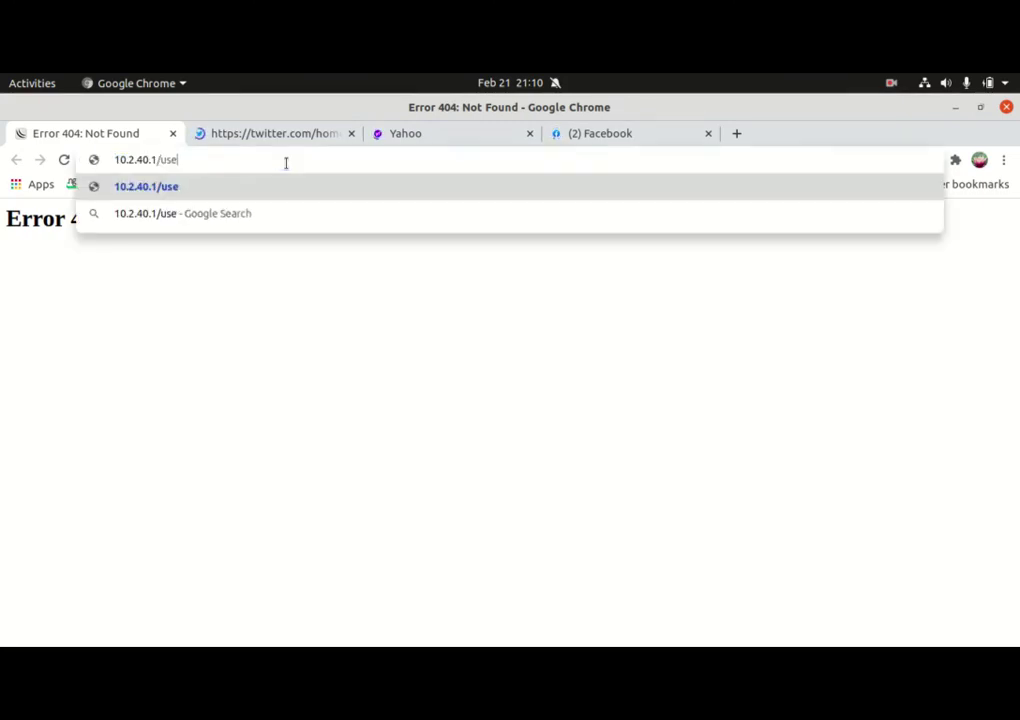
pyautogui.press('Return')
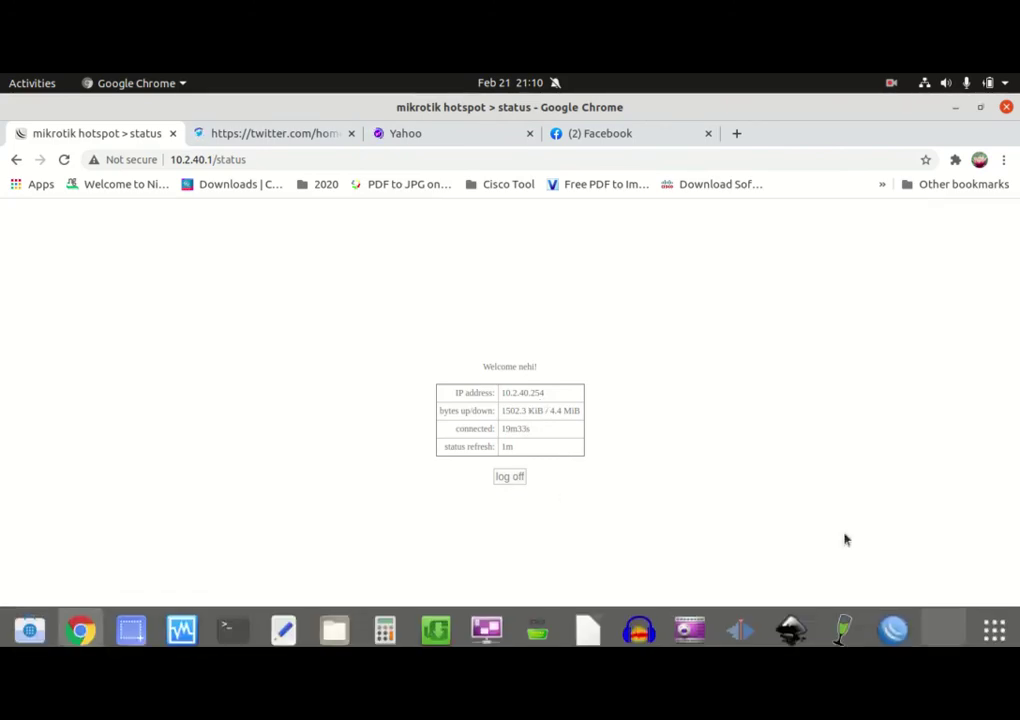
pyautogui.click(173, 133)
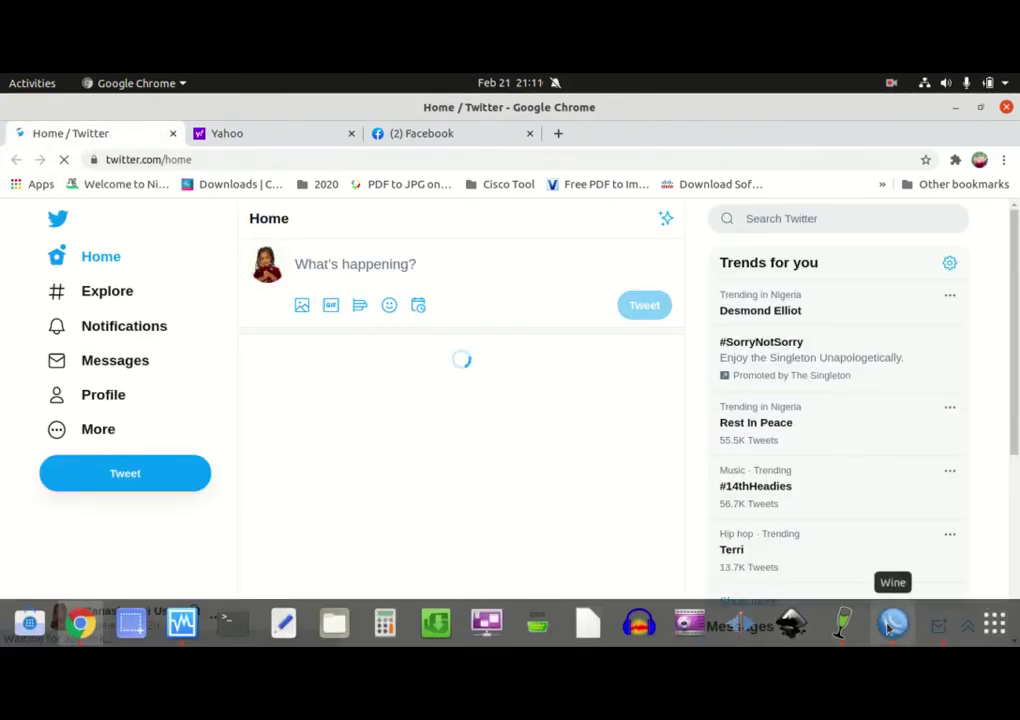
pyautogui.click(893, 626)
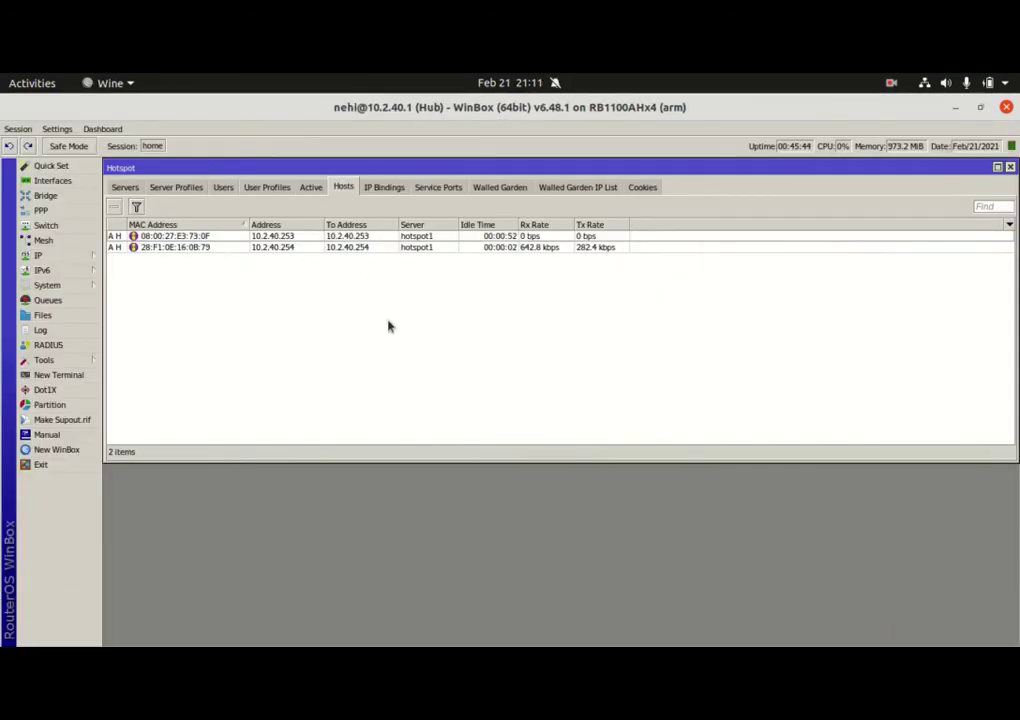